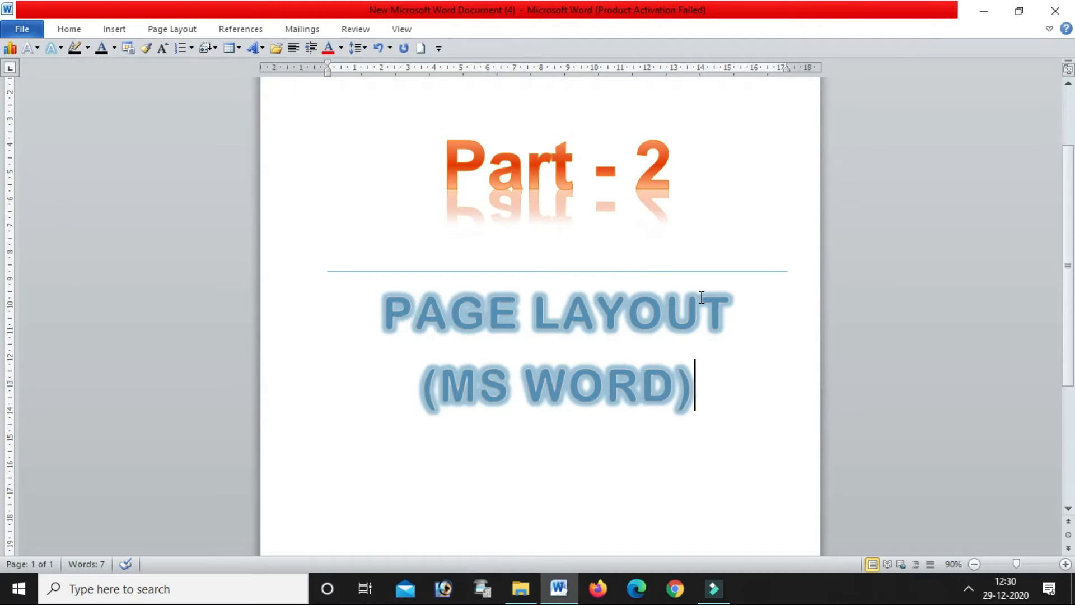
Create a new blank document and fill it with sample paragraphs using =RAND()
key("ctrl+n")
type("=RAND(")
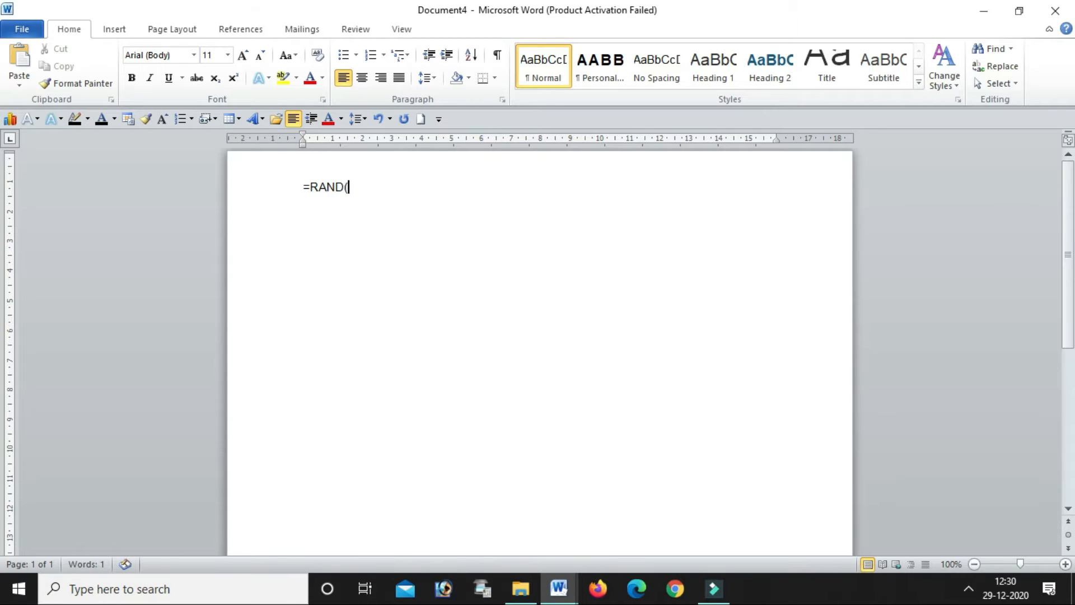
type(")")
key("Return")
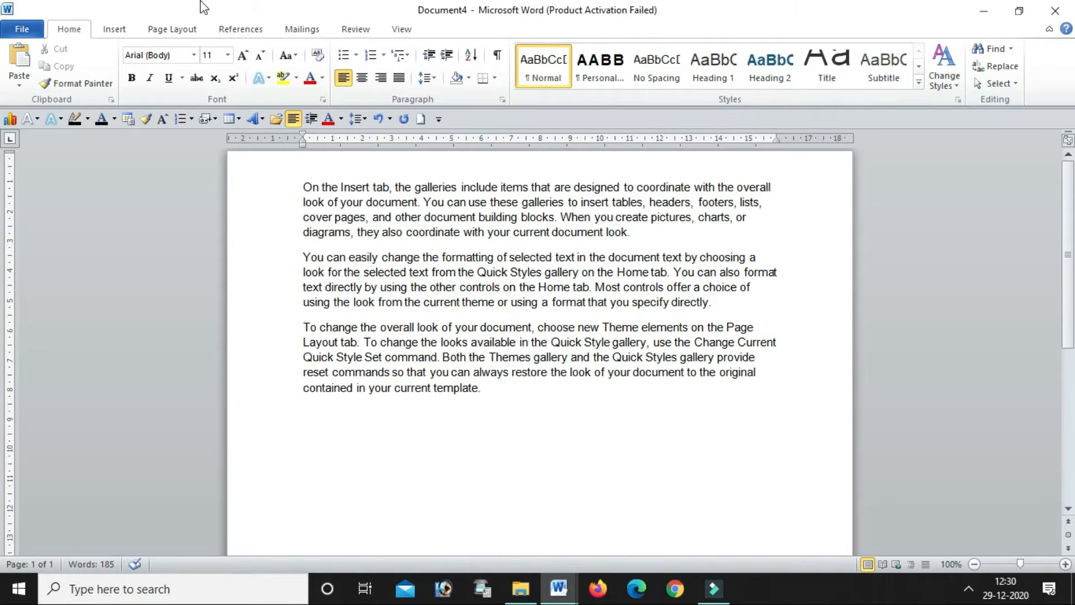
Apply the preset CONFIDENTIAL 2 watermark to the page, check it, and undo it
left_click(174, 29)
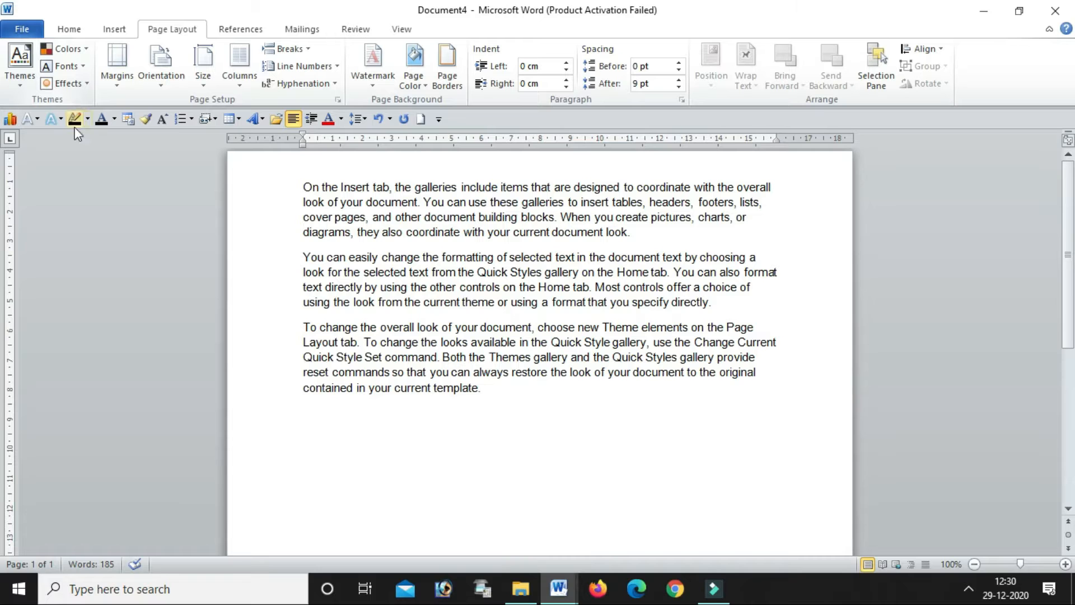
left_click(375, 88)
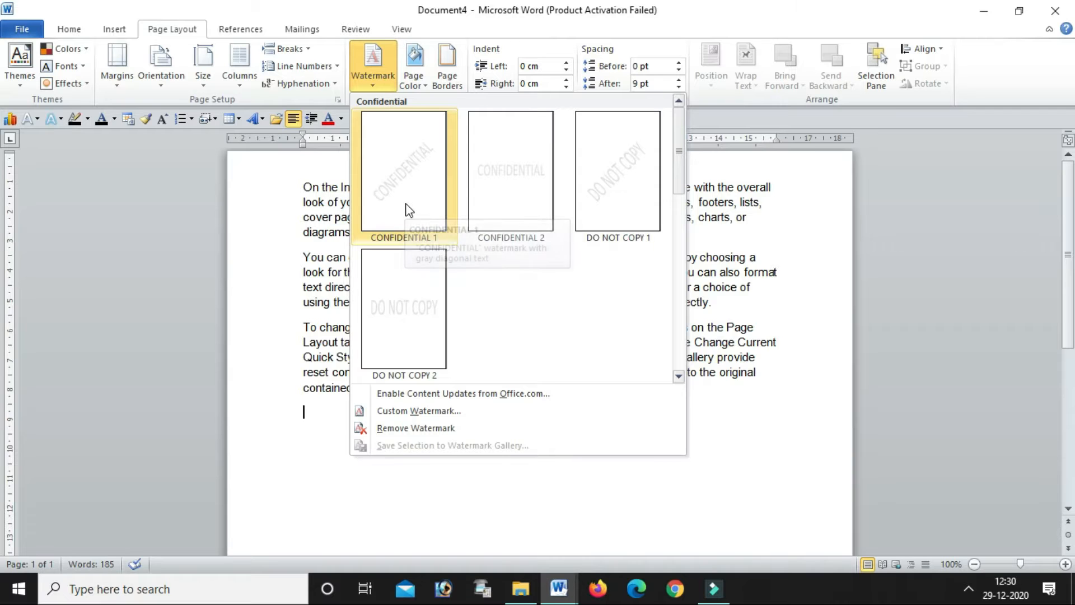
left_click(499, 188)
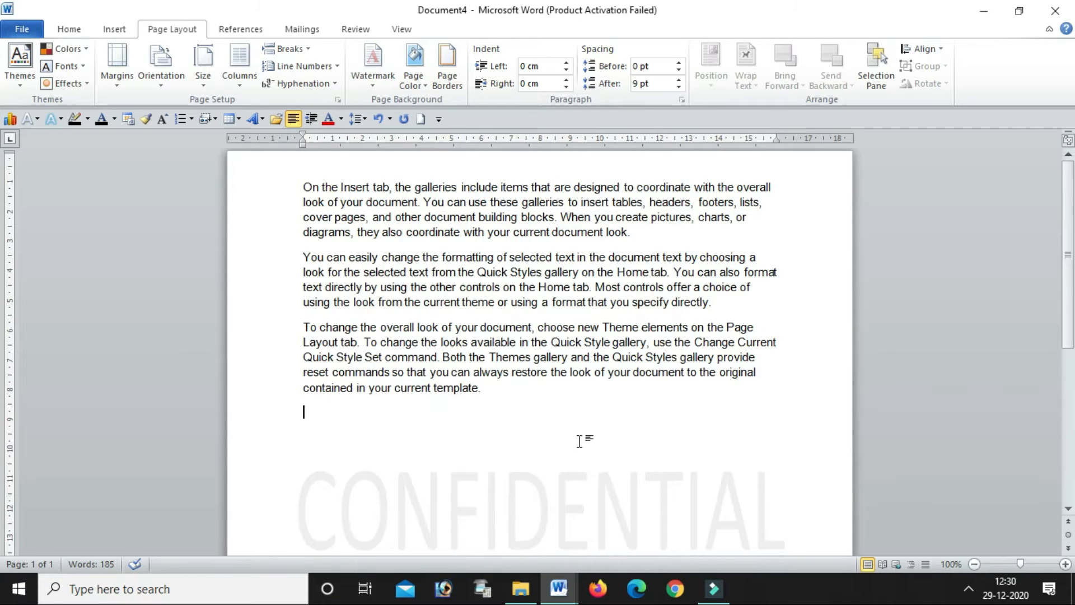
scroll(579, 441, "down", 3)
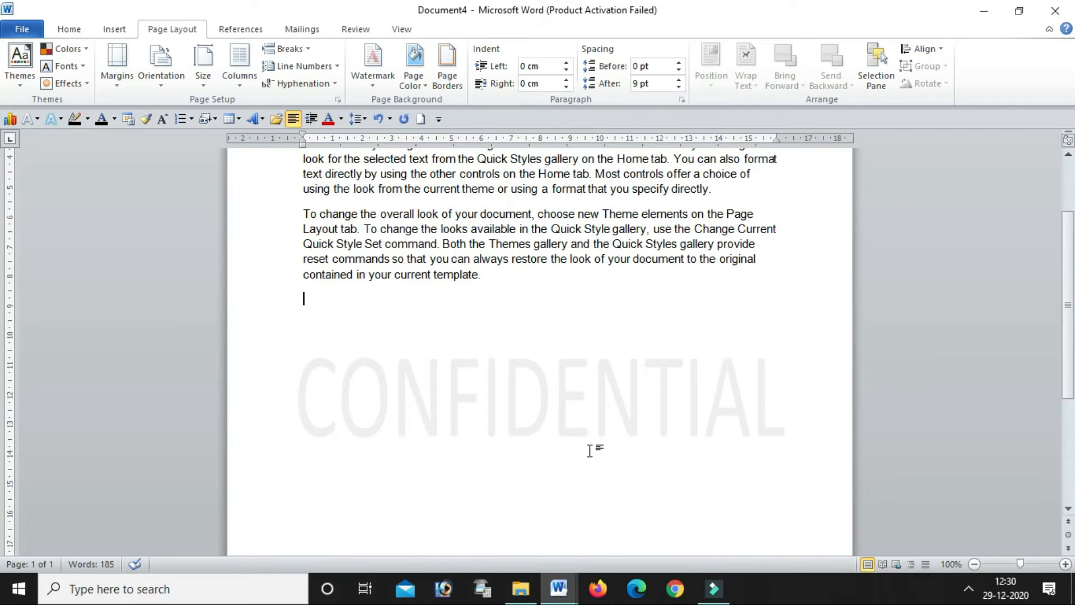
scroll(590, 449, "up", 2)
key("ctrl+z")
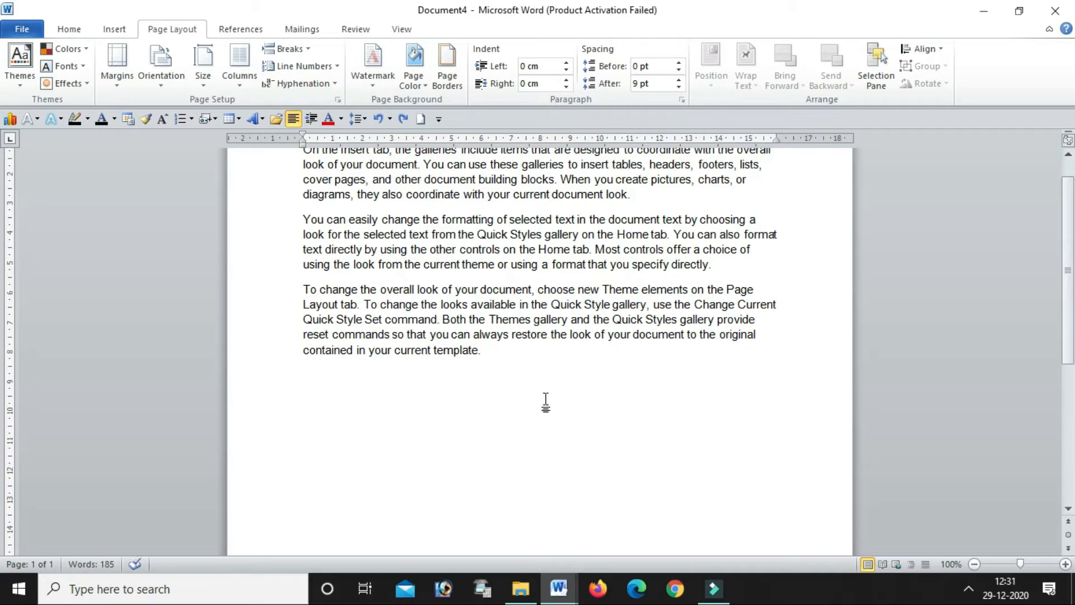
Set up a custom picture watermark using babunu.png from the Pictures folder
left_click(370, 73)
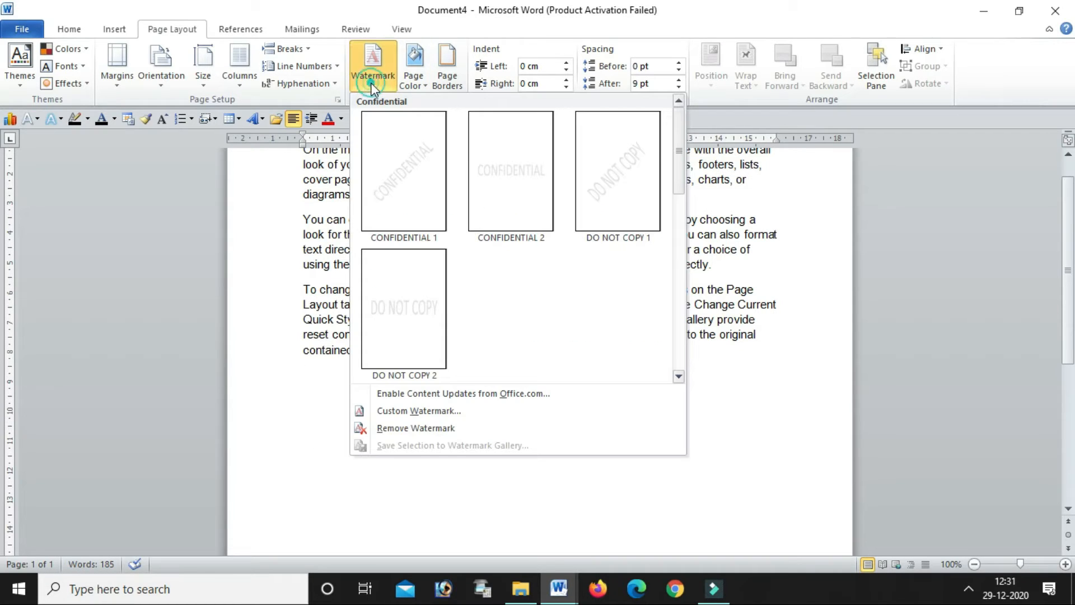
left_click(399, 412)
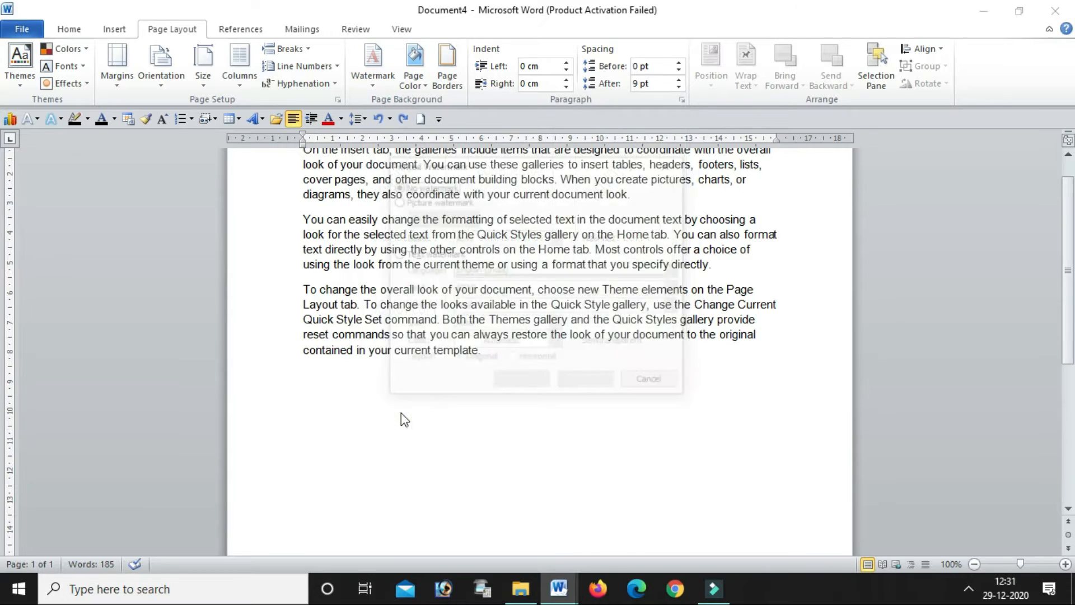
left_click(399, 202)
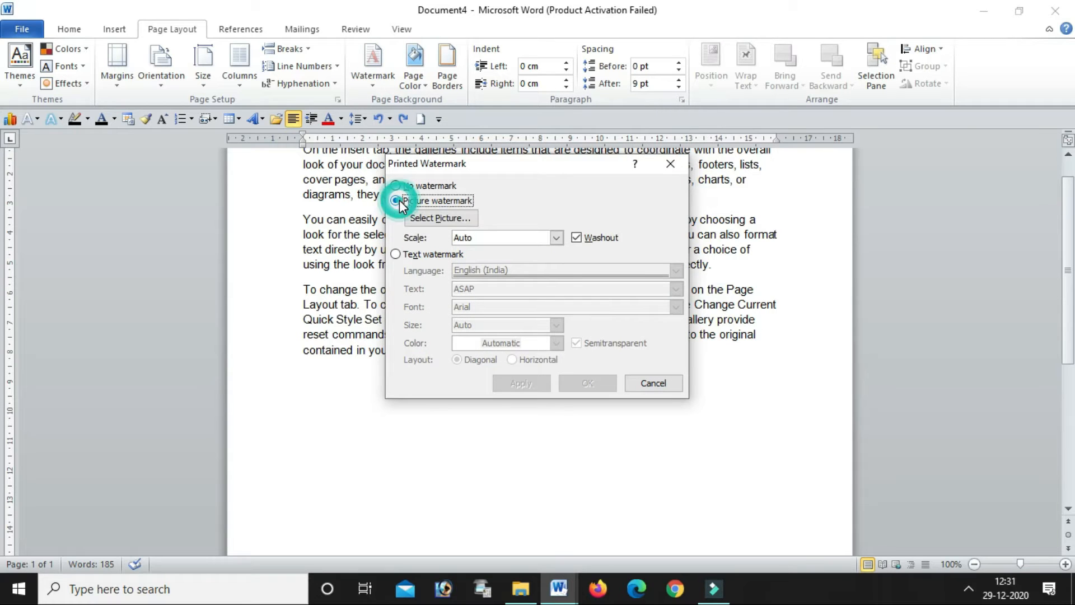
left_click(440, 217)
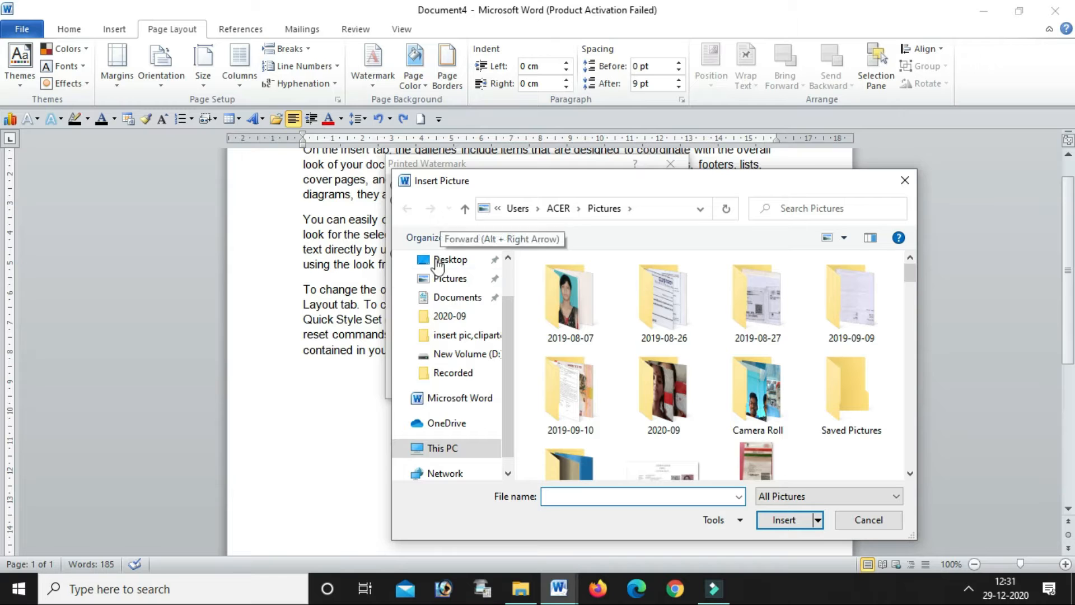
scroll(655, 406, "down", 4)
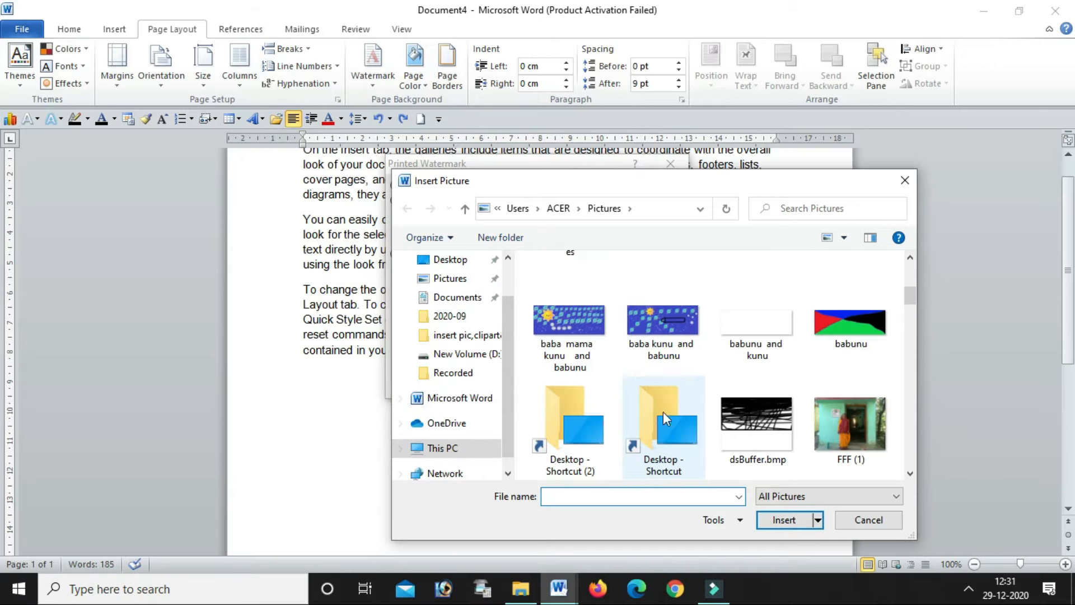
left_click(851, 344)
left_click(786, 520)
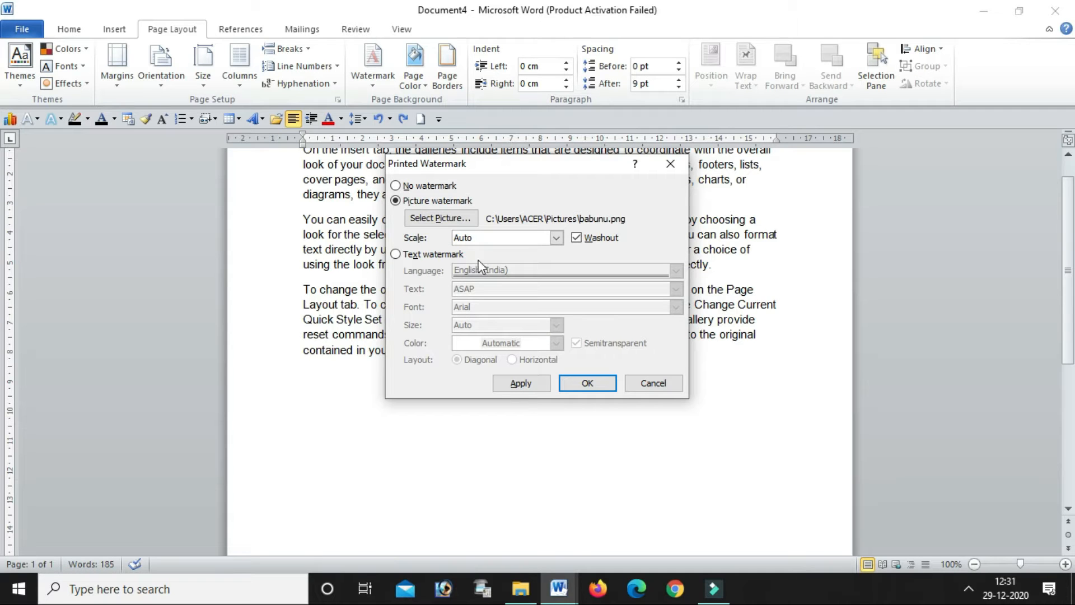
Set the picture watermark's scale to 100%, apply it with washout, and check it on the page
left_click(558, 238)
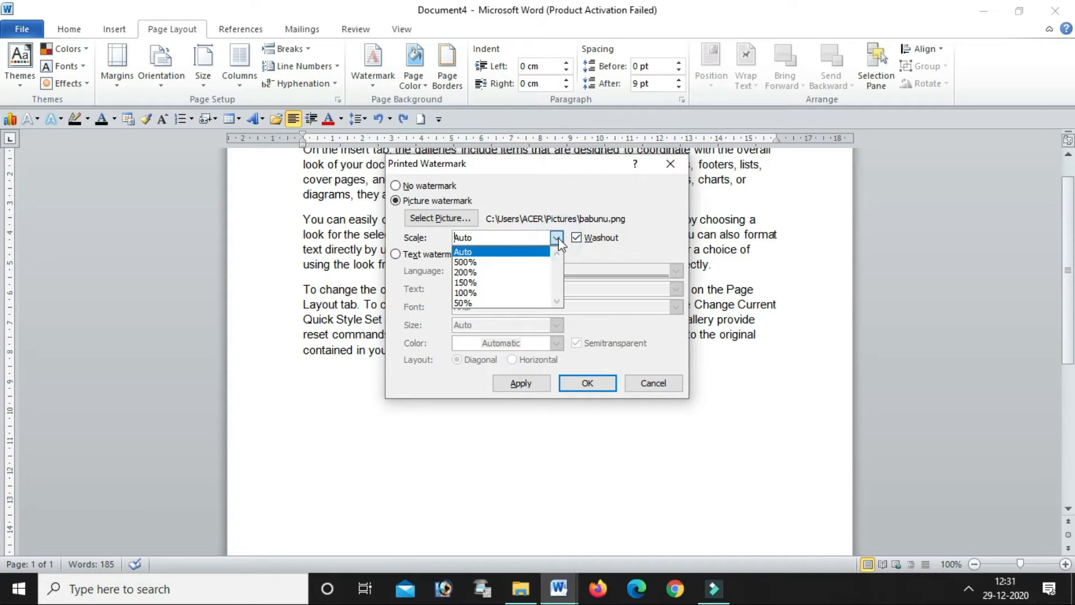
left_click(474, 284)
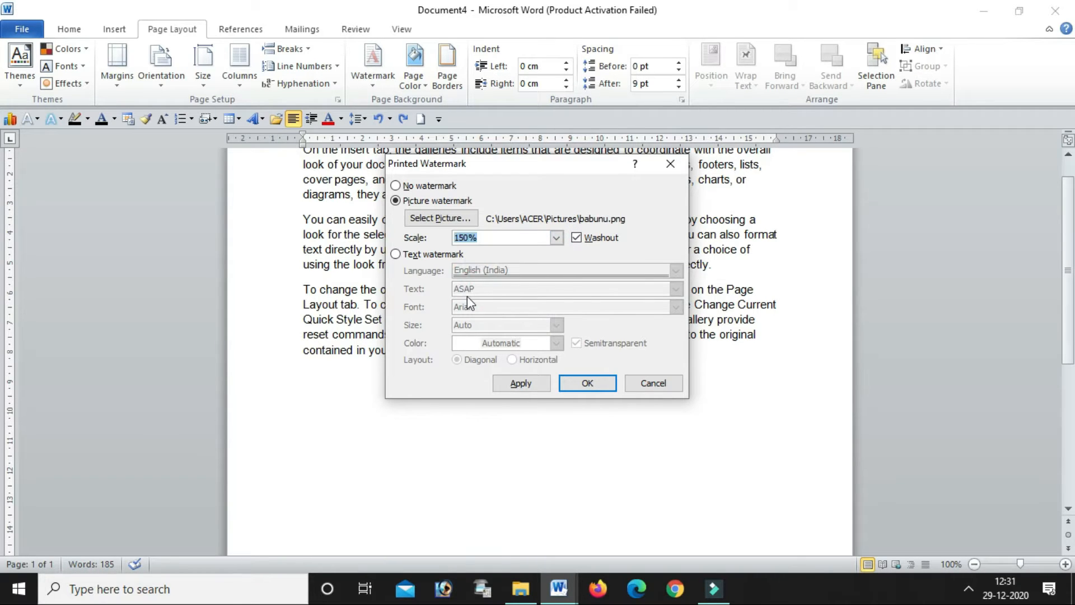
left_click(556, 238)
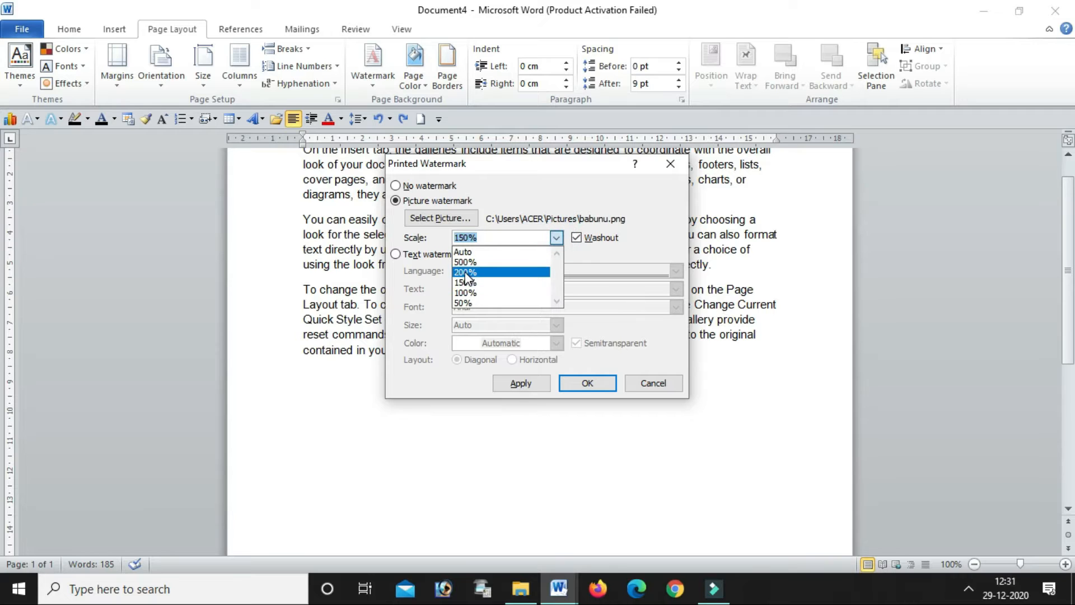
left_click(464, 293)
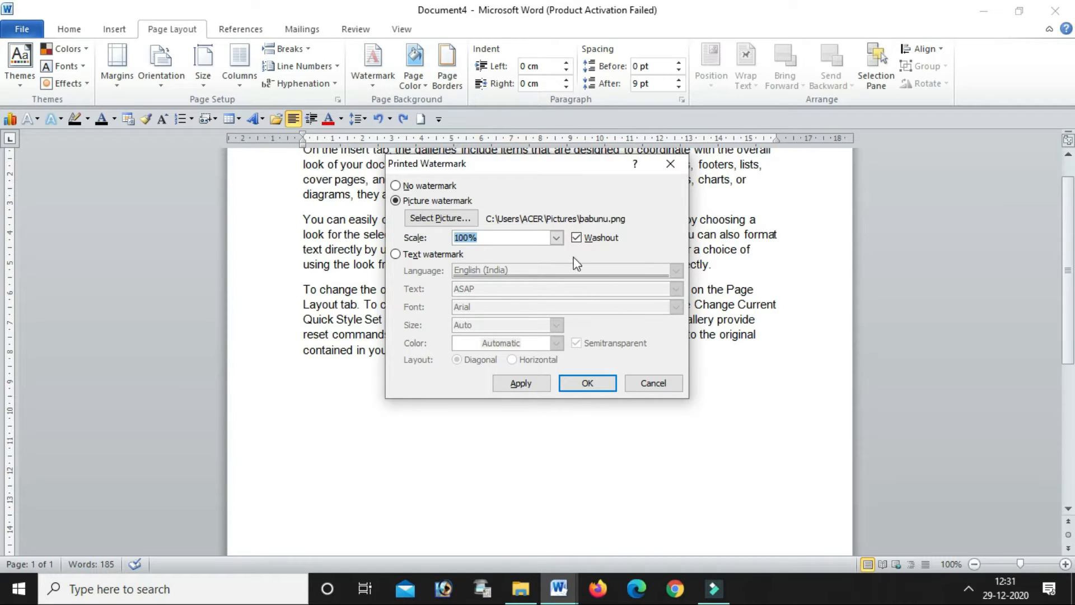
left_click(584, 384)
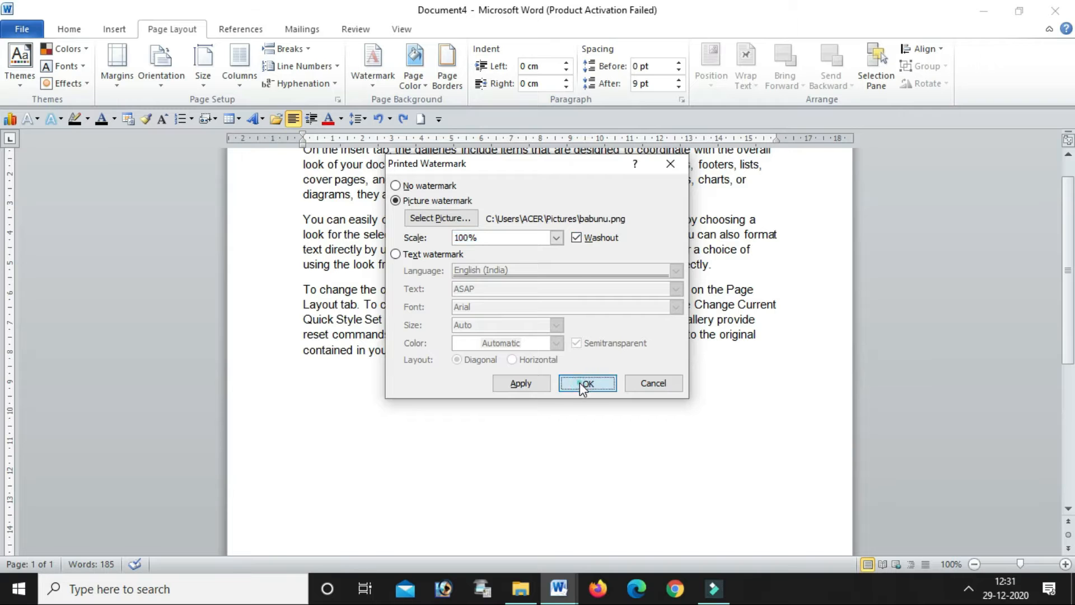
scroll(562, 392, "down", 2)
scroll(557, 398, "down", 4)
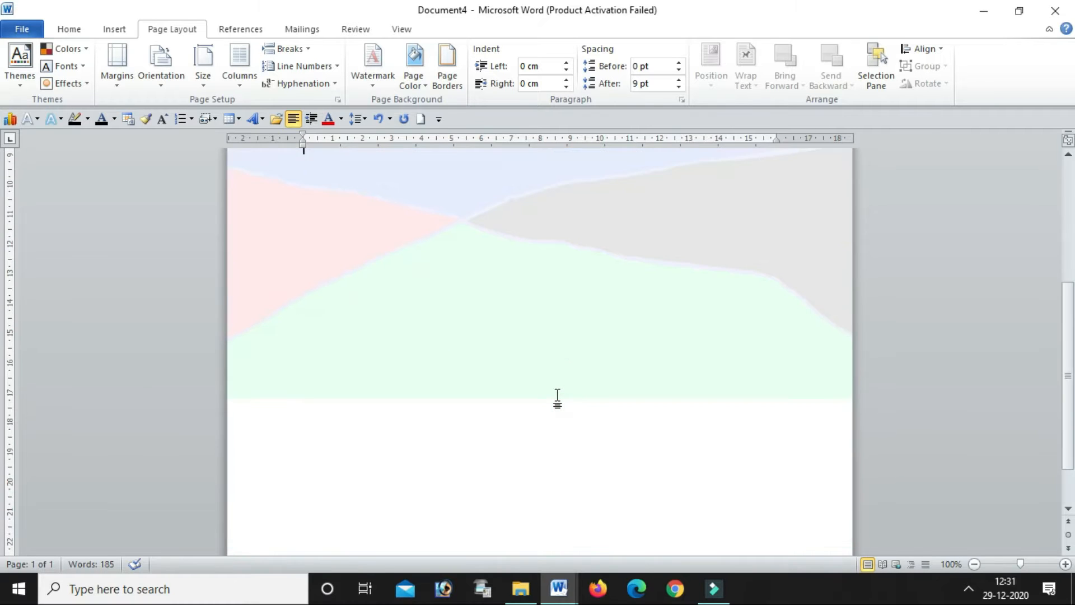
scroll(556, 397, "up", 3)
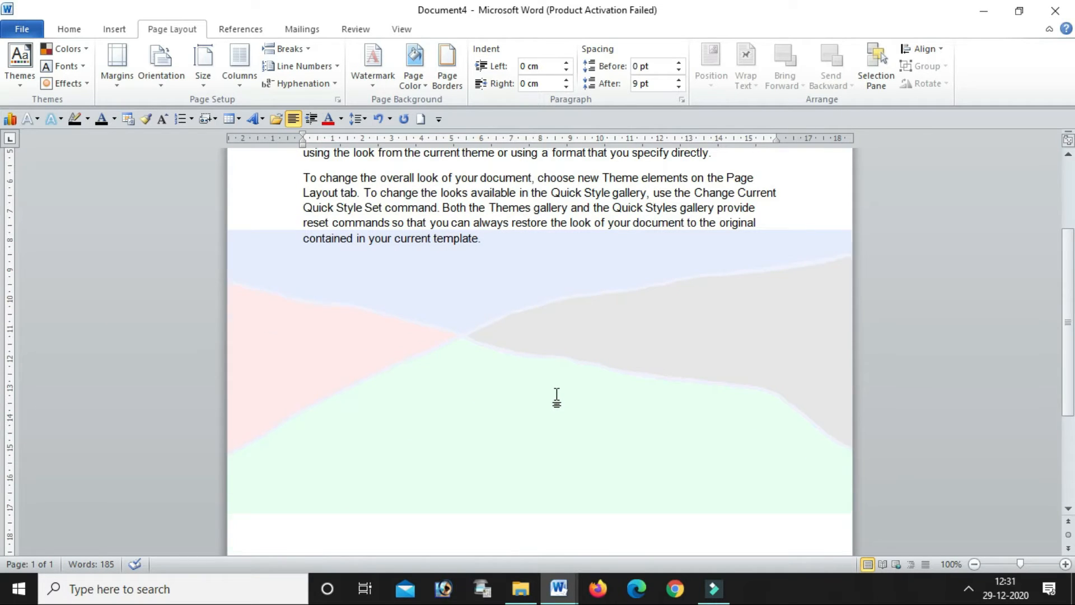
scroll(556, 397, "up", 3)
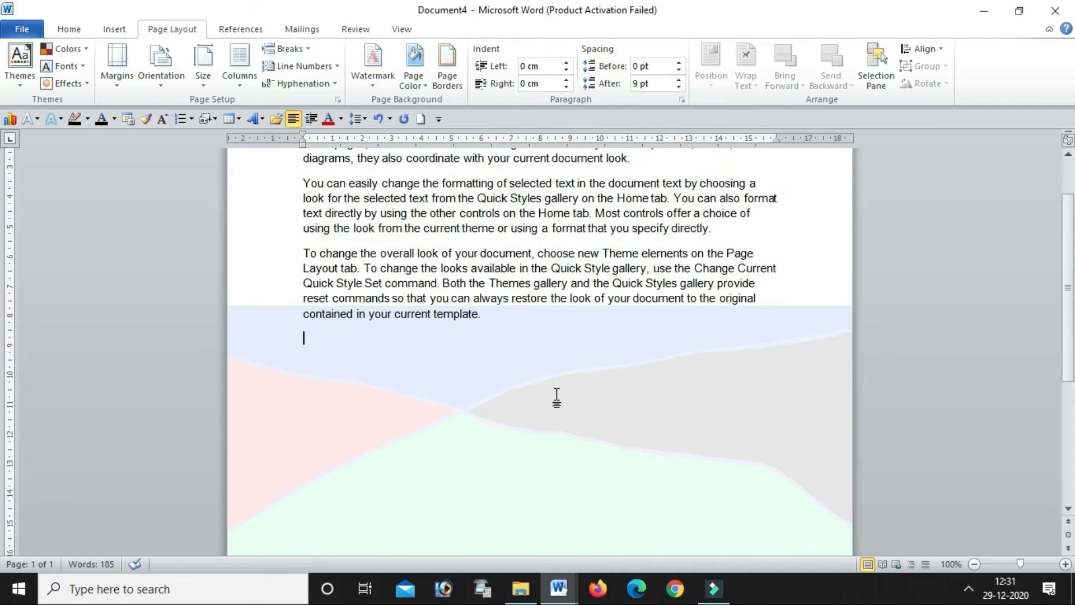
Reopen the custom watermark settings and apply the picture watermark without the washout effect
left_click(372, 89)
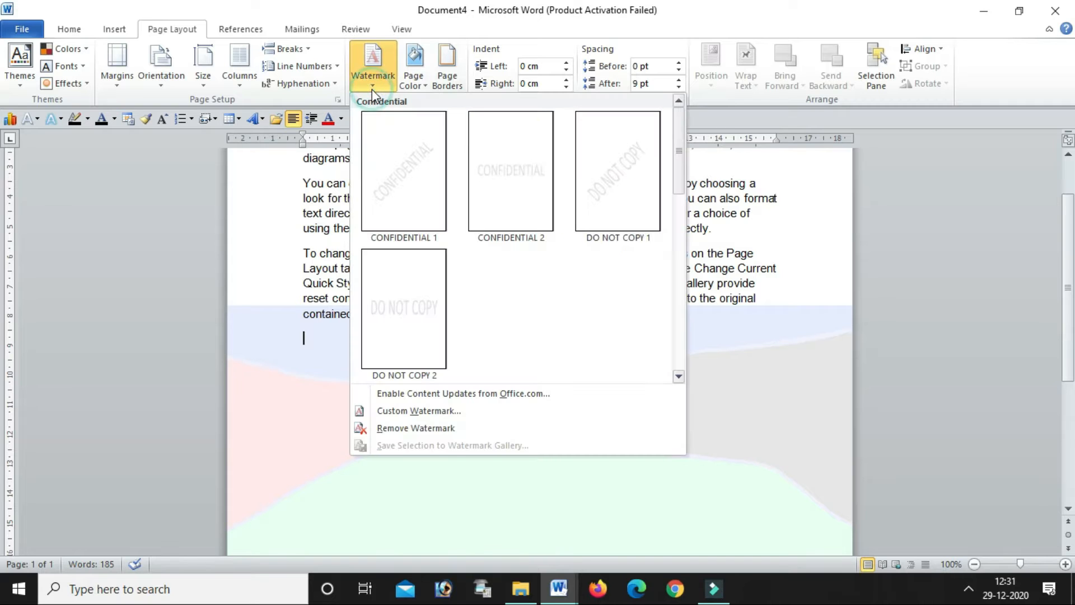
left_click(428, 412)
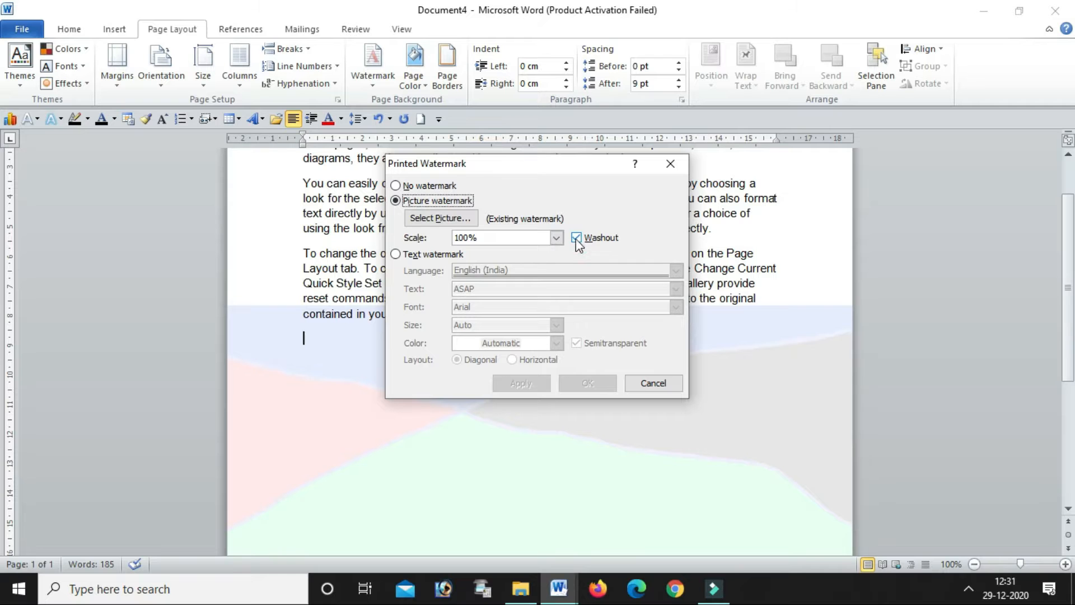
left_click(576, 237)
left_click(520, 384)
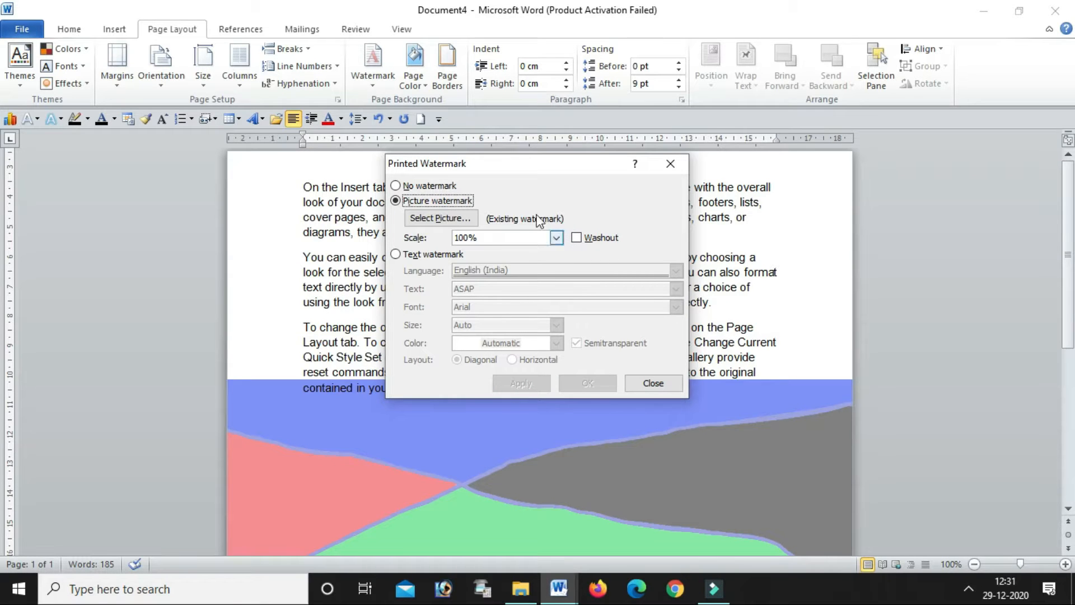
Move the watermark dialog off the page text and reapply the washout effect to the picture watermark
left_click_drag(541, 166, 966, 29)
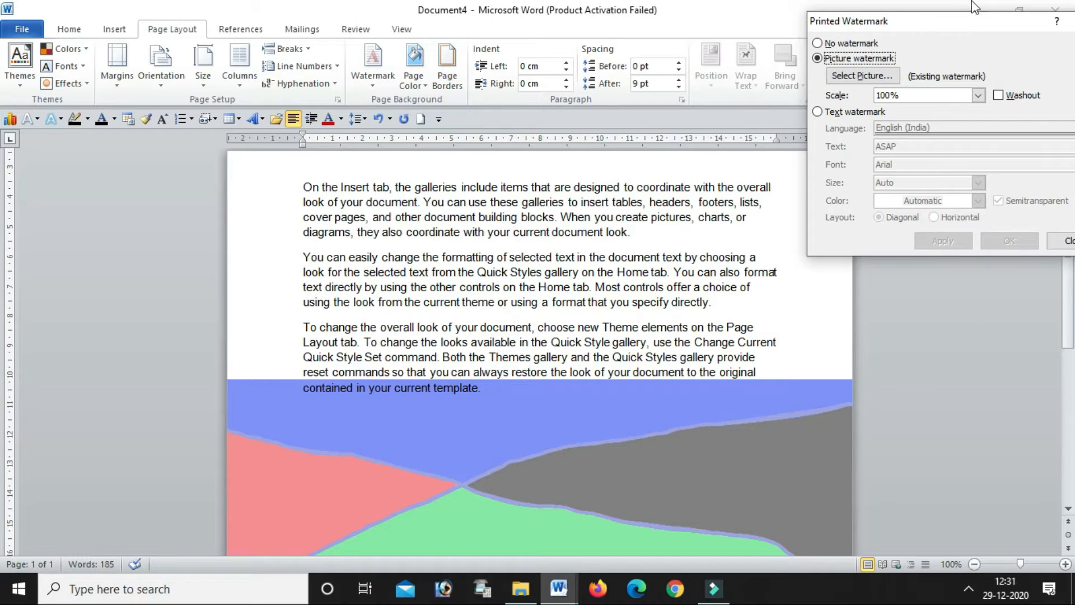
left_click(998, 95)
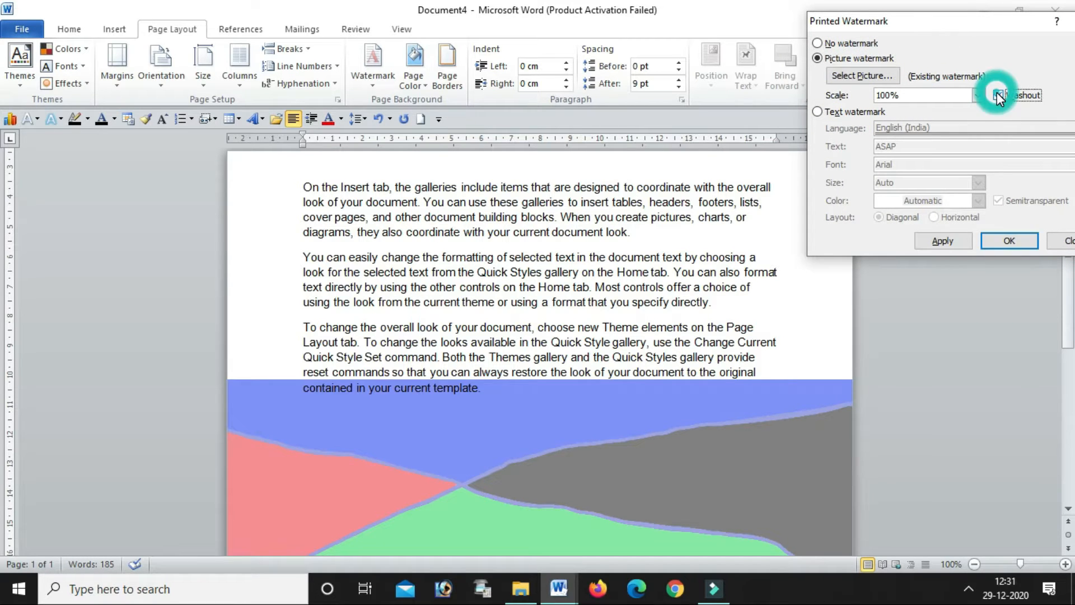
left_click(944, 241)
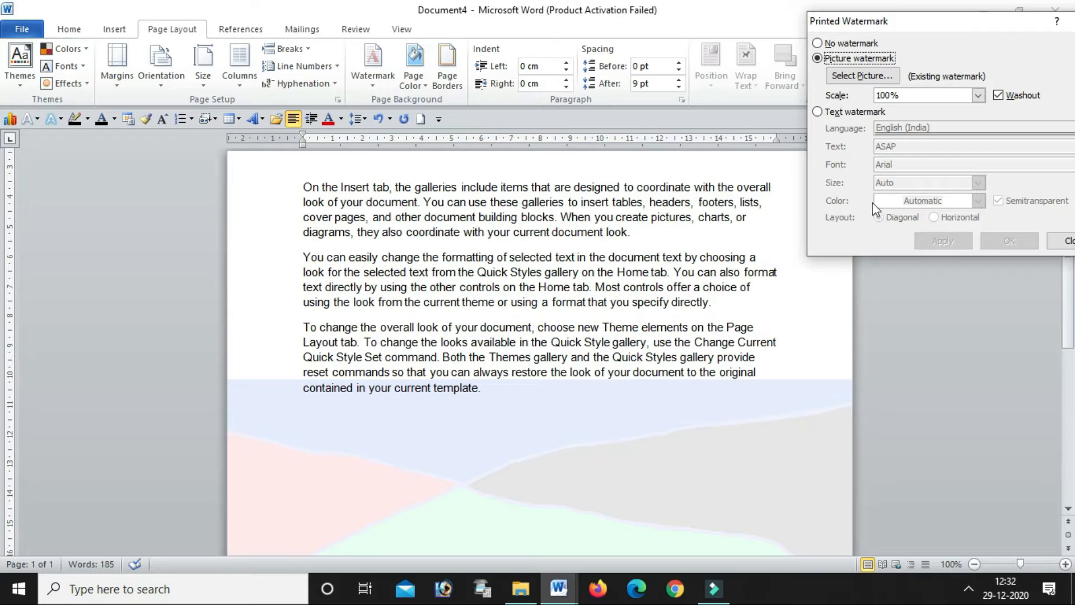
Remove the picture watermark by applying the No watermark option, and close the watermark settings
left_click(818, 43)
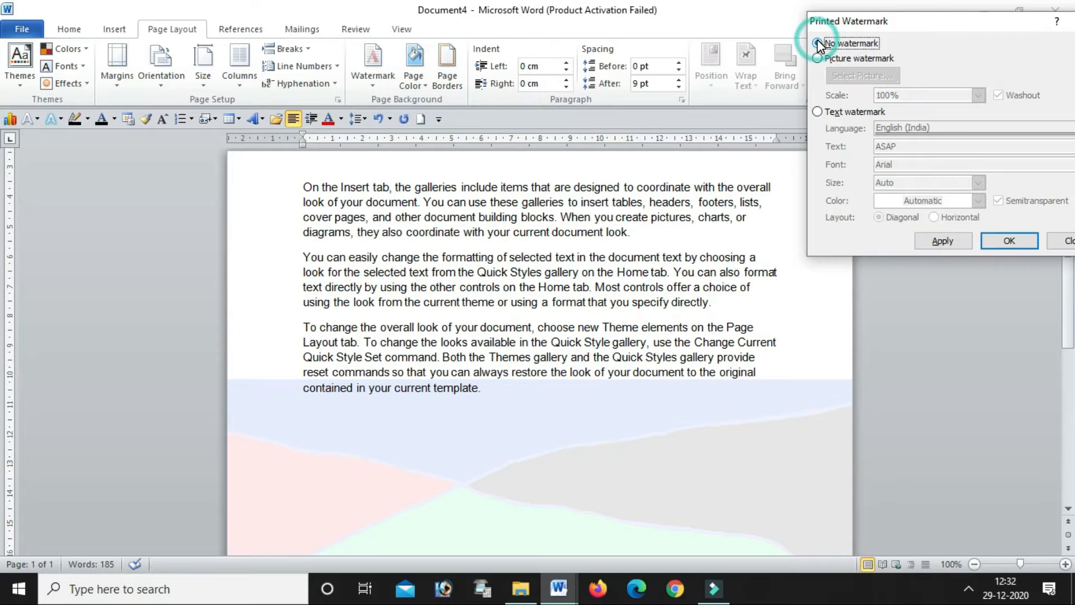
left_click(942, 240)
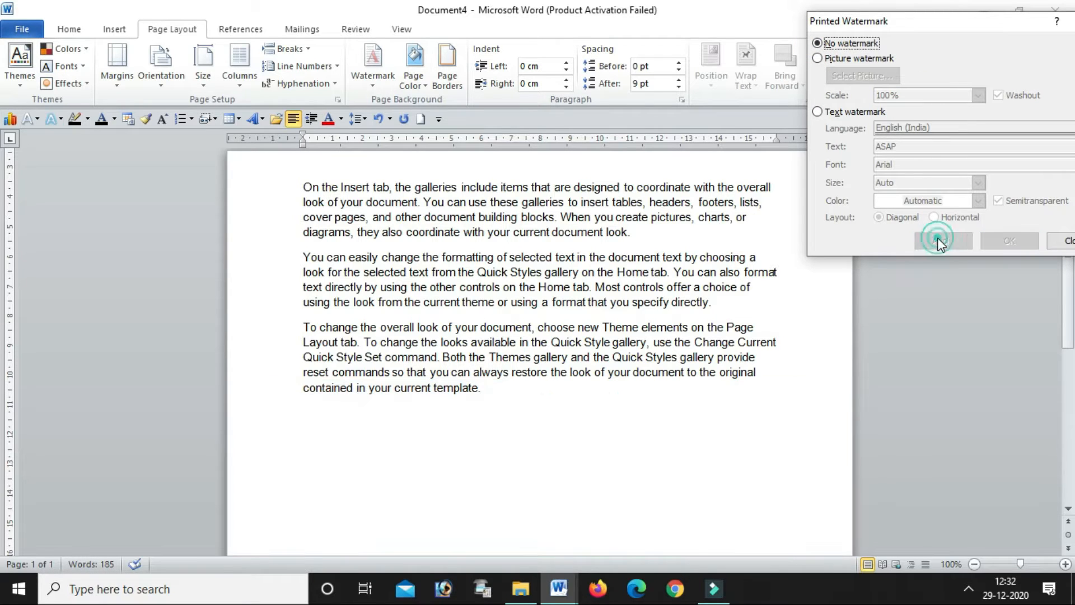
left_click_drag(955, 21, 470, 338)
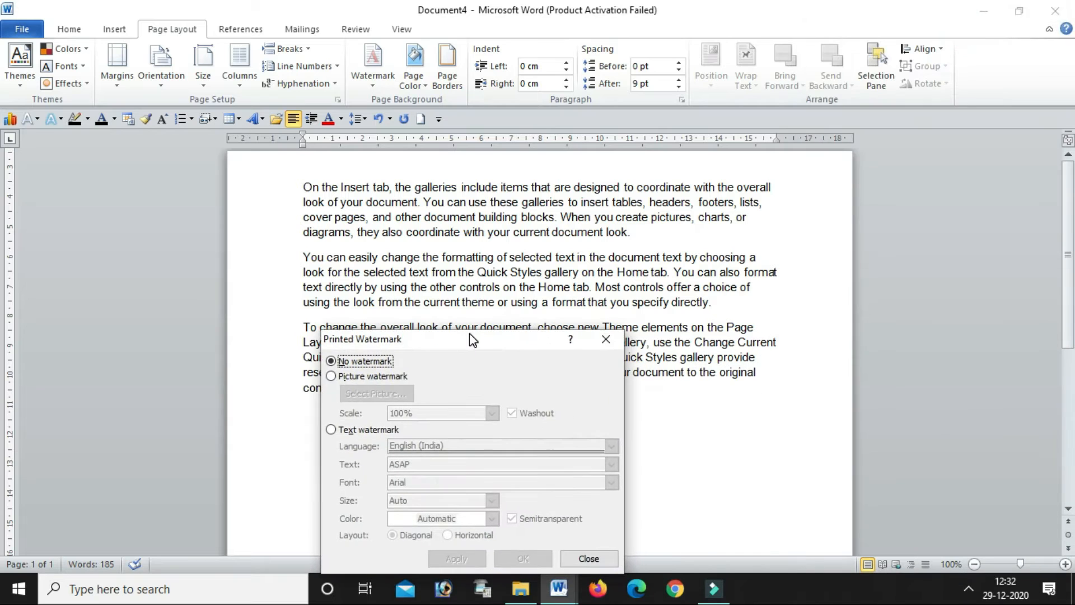
left_click(602, 340)
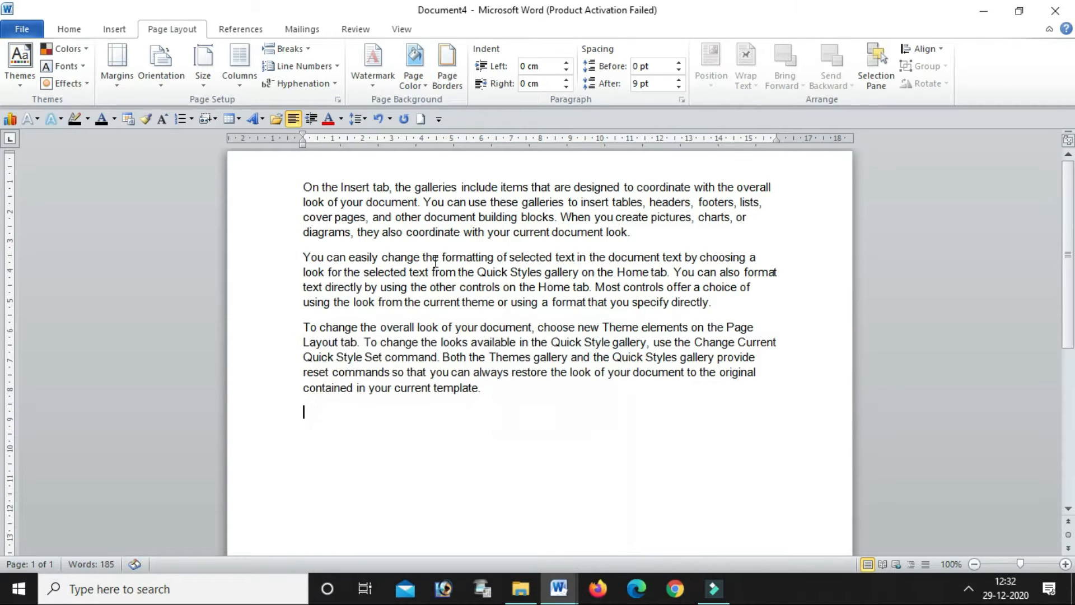
Start a custom text watermark and enter ME COMPUTER as its text
left_click(372, 87)
left_click(409, 410)
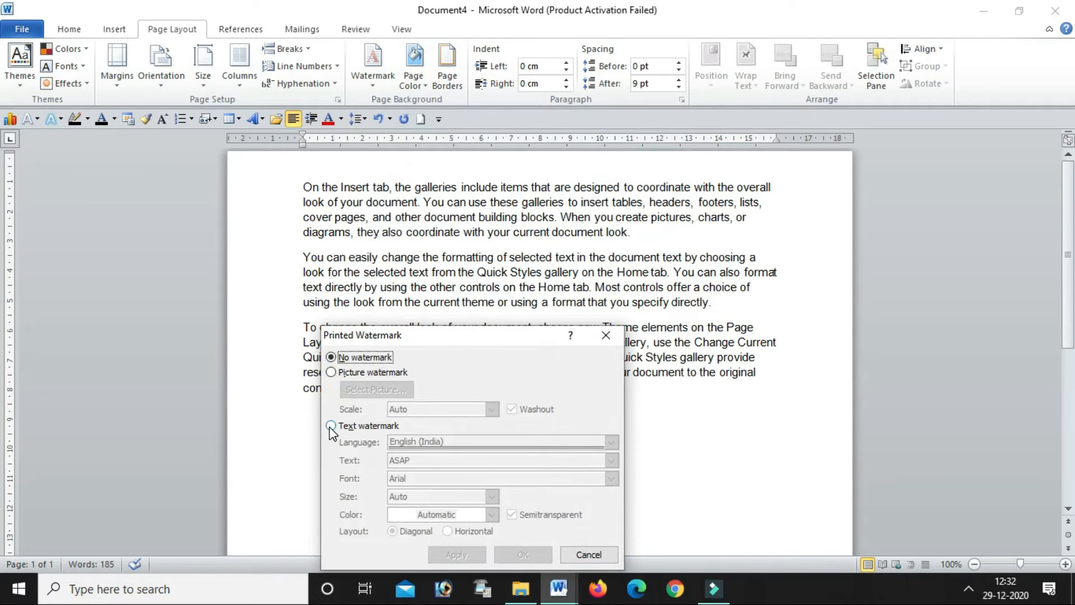
left_click(331, 427)
left_click(439, 459)
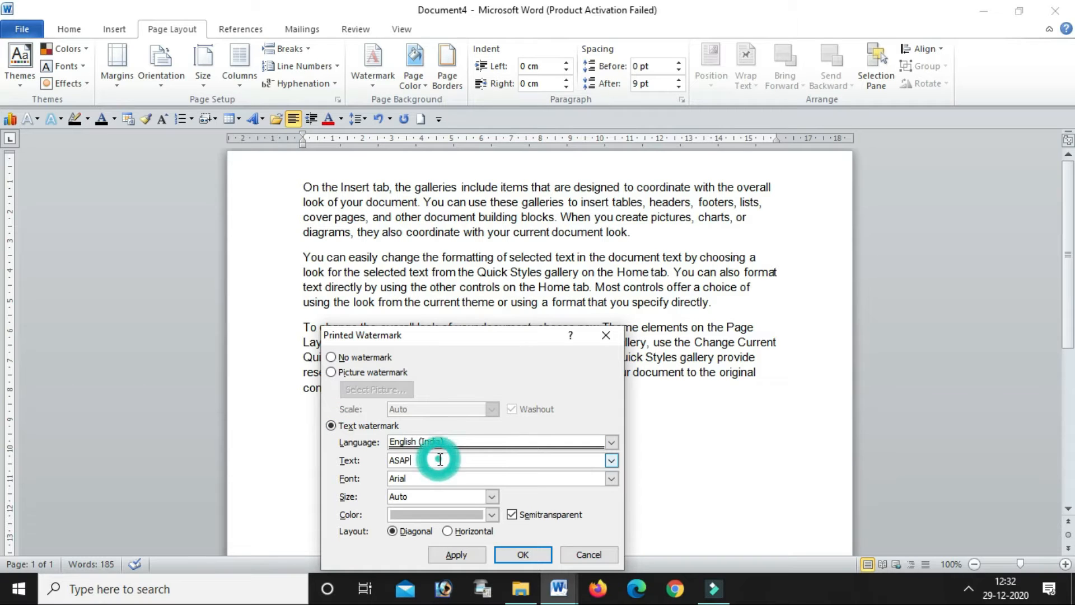
key("BackSpace")
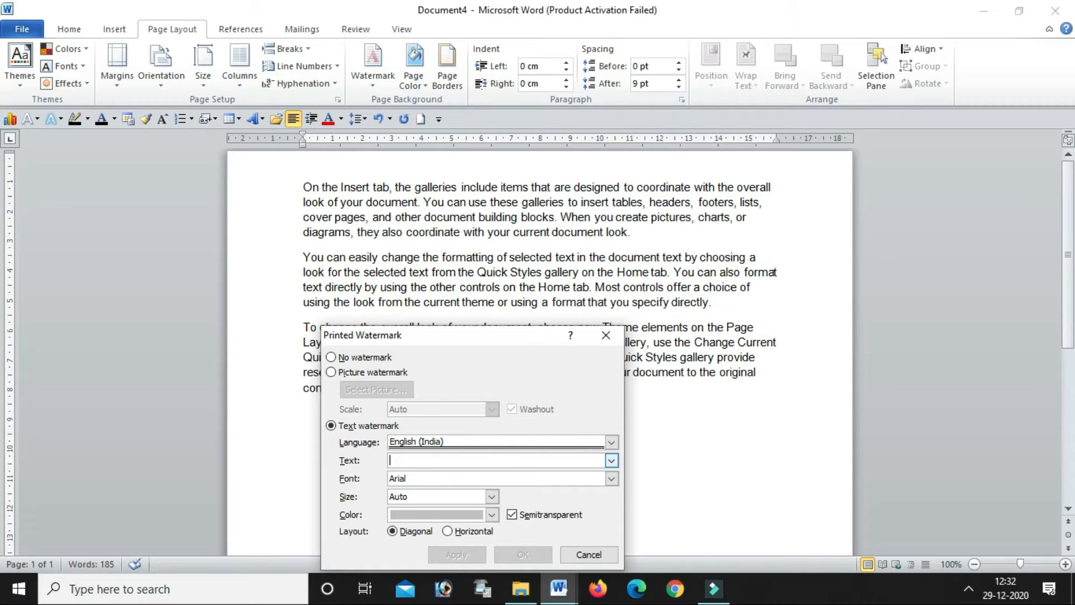
type("ME COMPUTER")
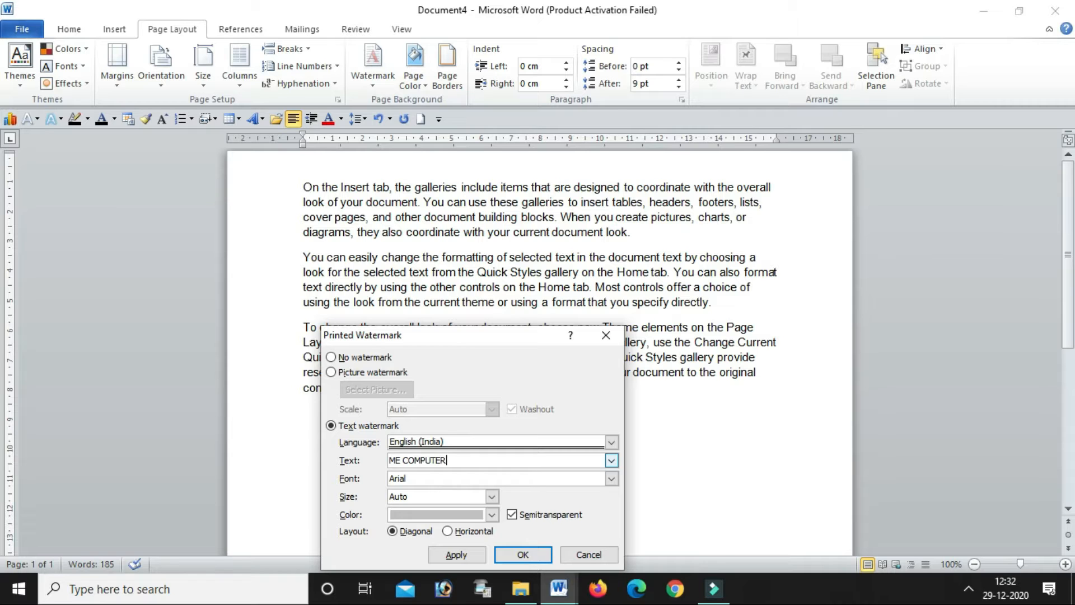
Format the text watermark in Arial Black, size 54, in standard red with a diagonal layout, and apply it to the page
left_click_drag(495, 337, 721, 63)
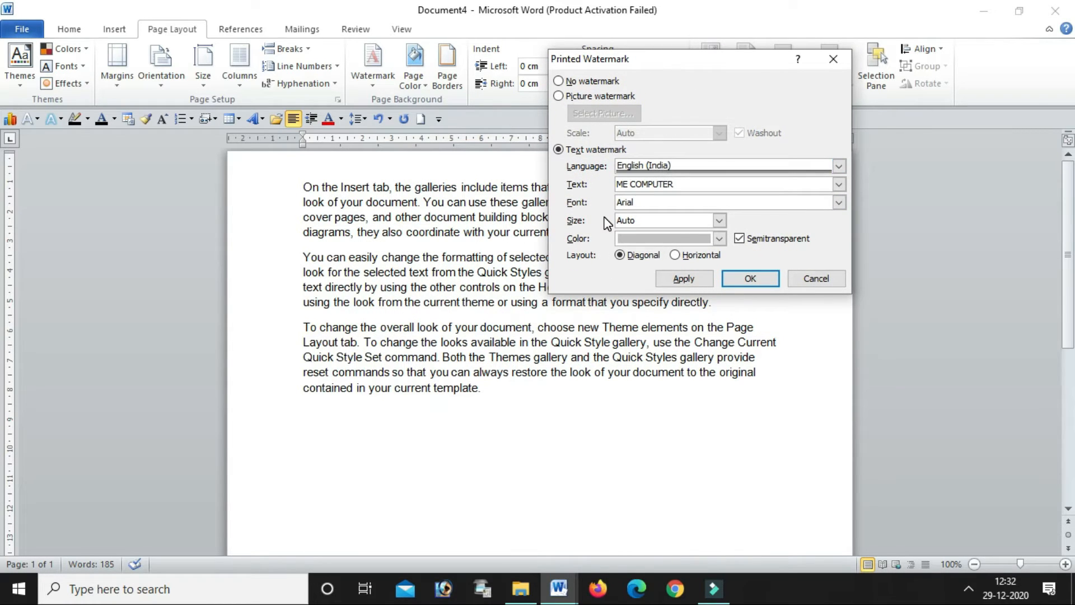
left_click(838, 202)
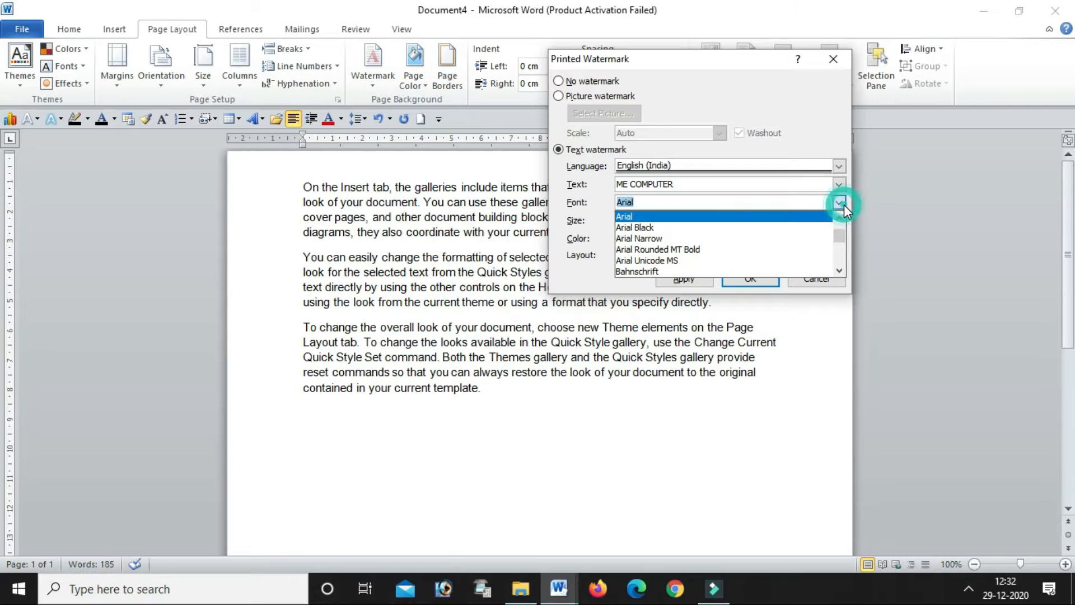
left_click(658, 227)
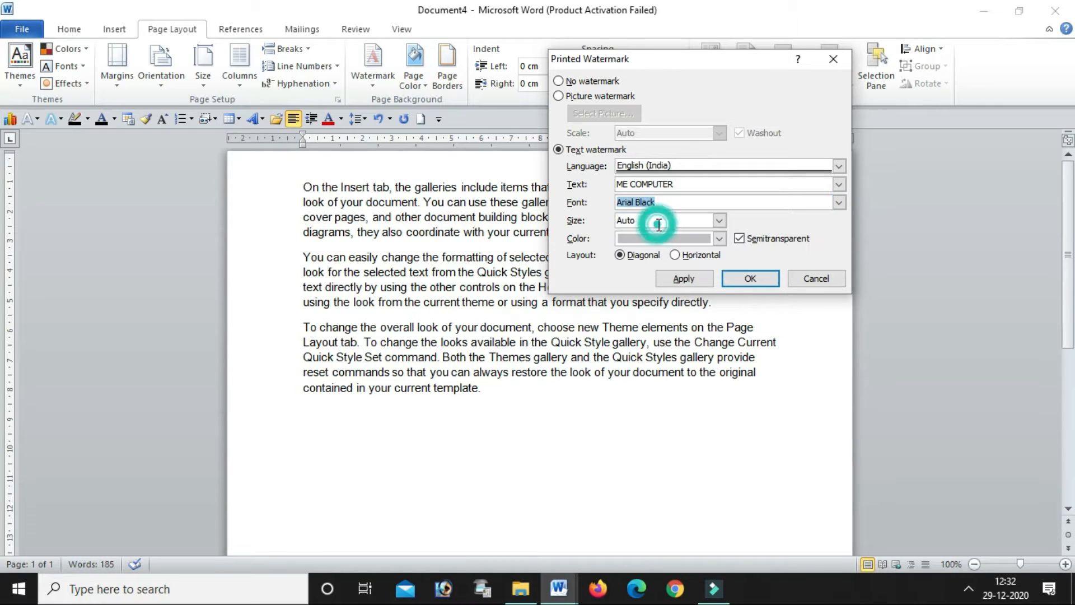
left_click(722, 221)
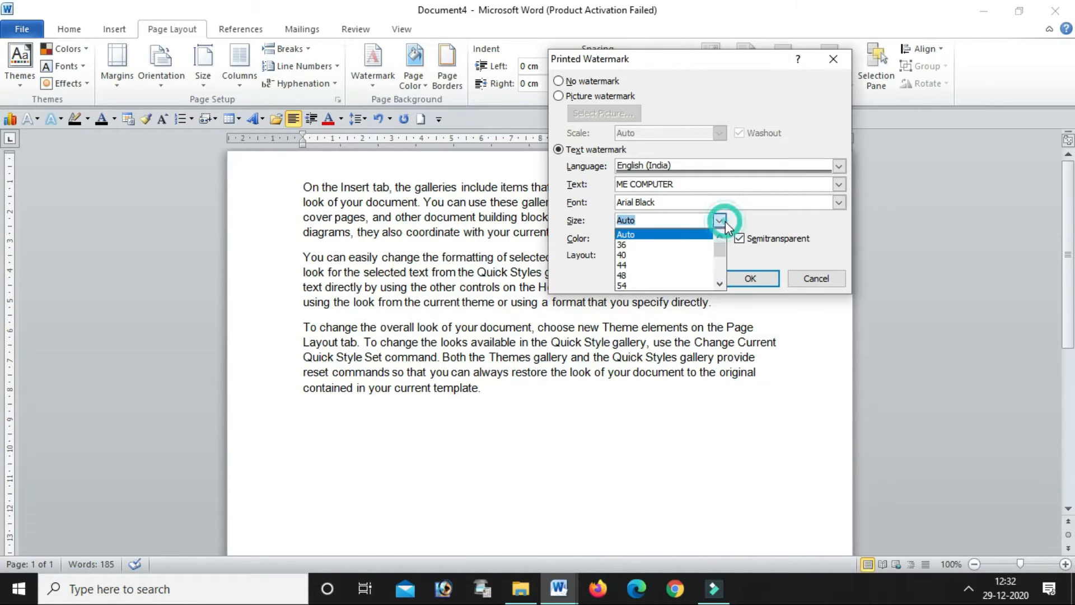
left_click(627, 285)
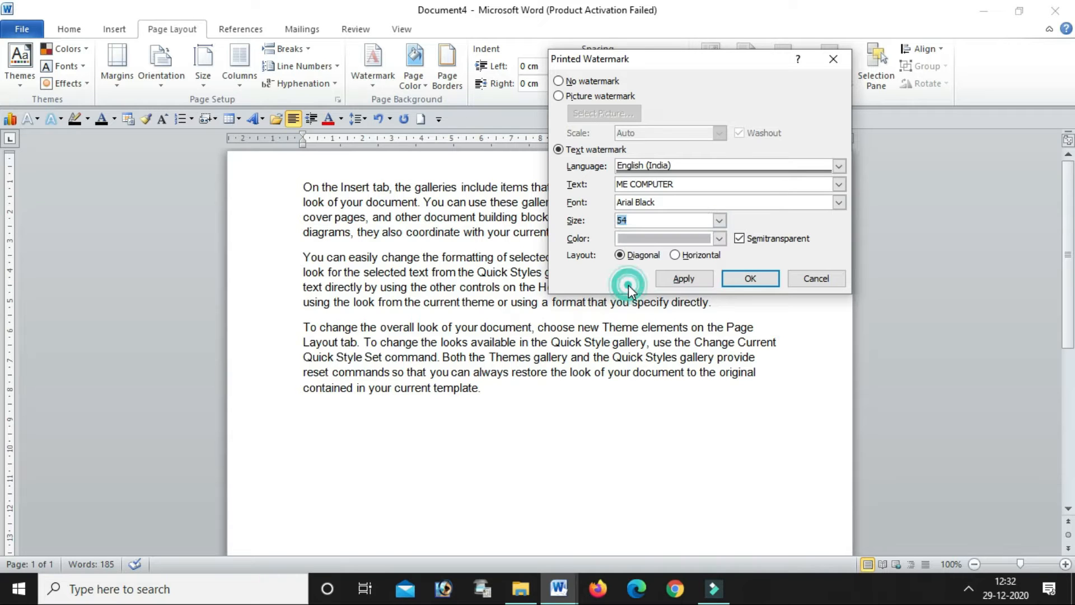
left_click(718, 240)
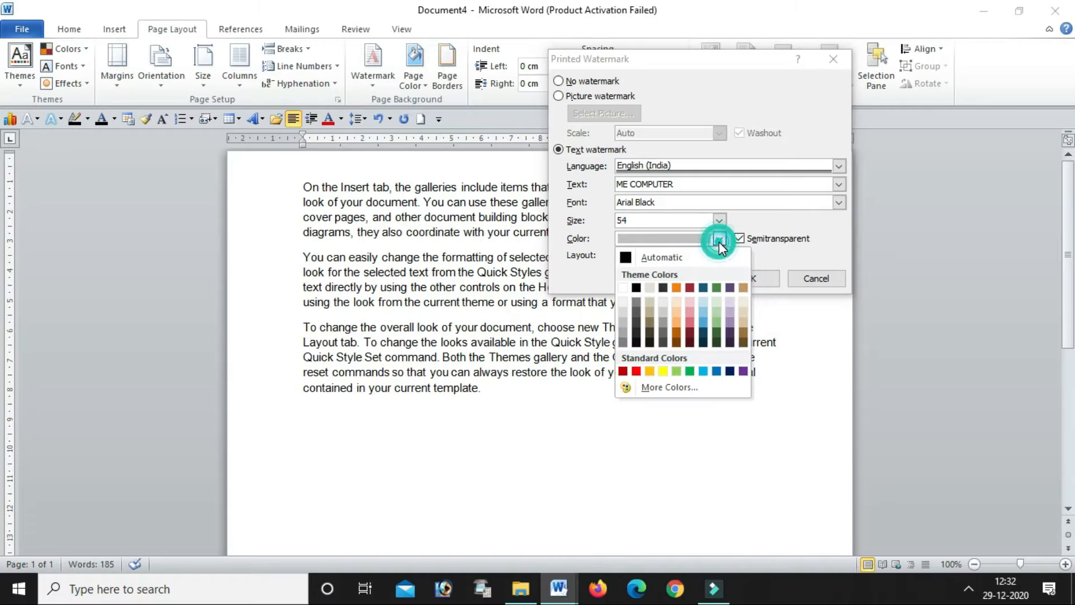
left_click(636, 371)
left_click(636, 372)
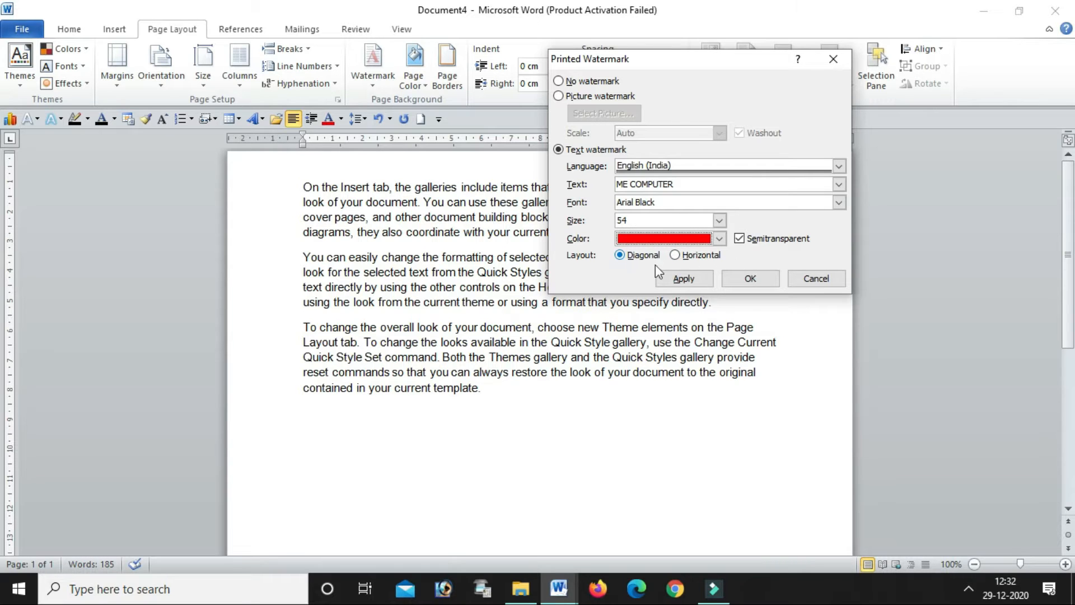
left_click(684, 278)
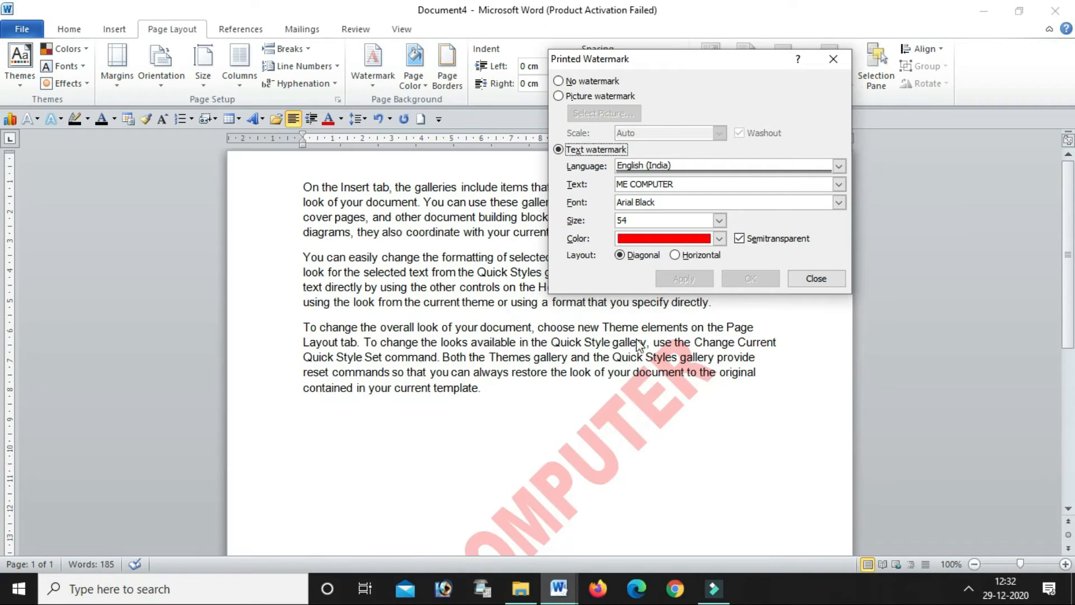
Close the watermark settings and examine the diagonal text watermark across the whole page
left_click_drag(727, 59, 886, 9)
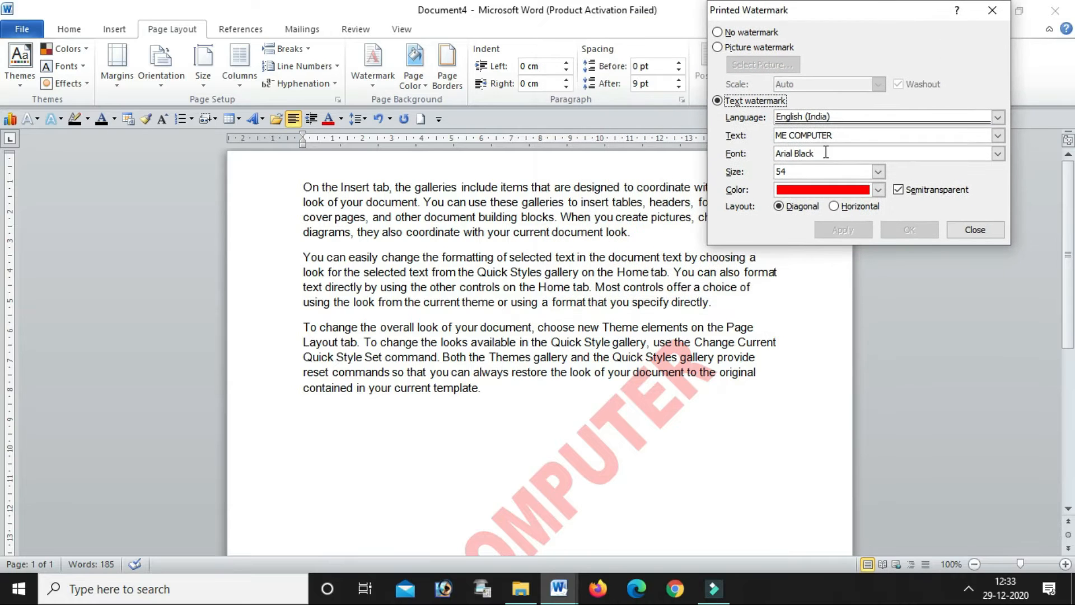
left_click(974, 229)
scroll(710, 287, "down", 7)
scroll(698, 298, "up", 3)
scroll(699, 299, "up", 2)
scroll(697, 300, "down", 6)
scroll(697, 300, "up", 4)
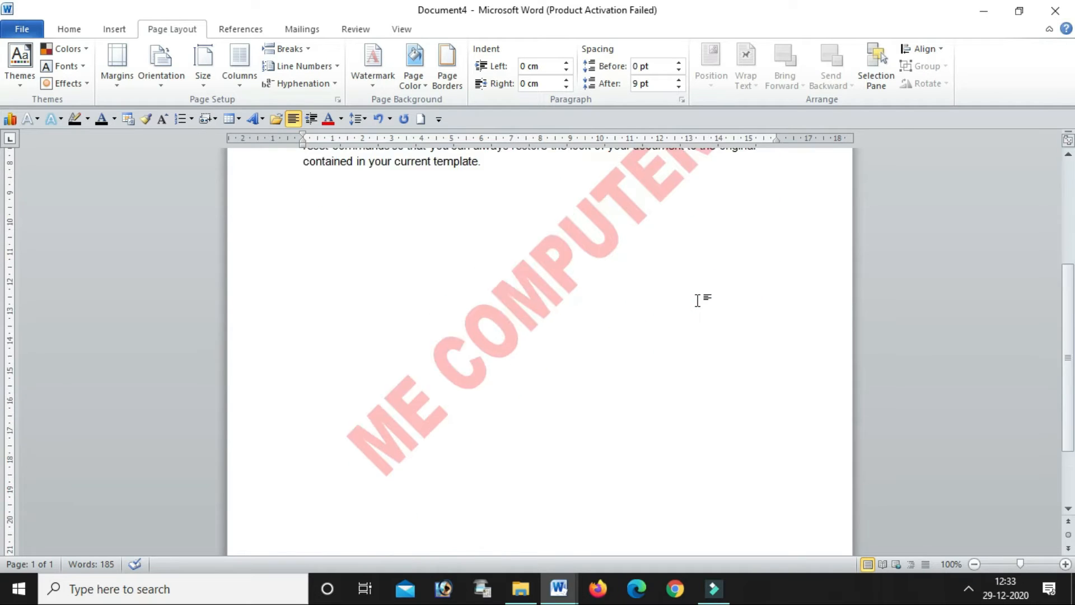
scroll(697, 301, "up", 1)
scroll(697, 301, "down", 1)
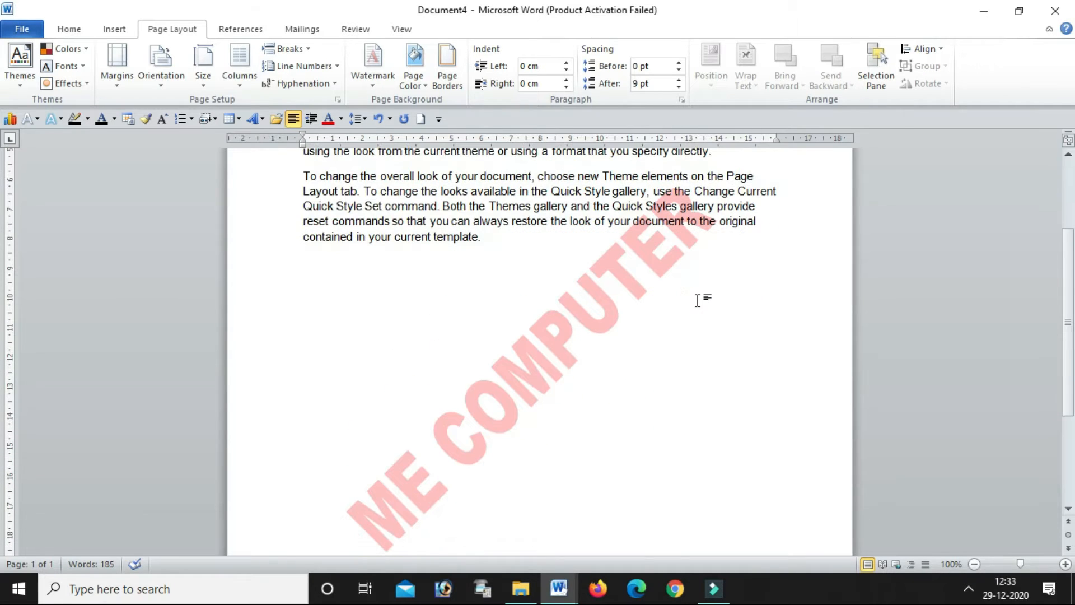
Reopen the custom watermark settings and apply the ME COMPUTER watermark with a horizontal layout
left_click(372, 89)
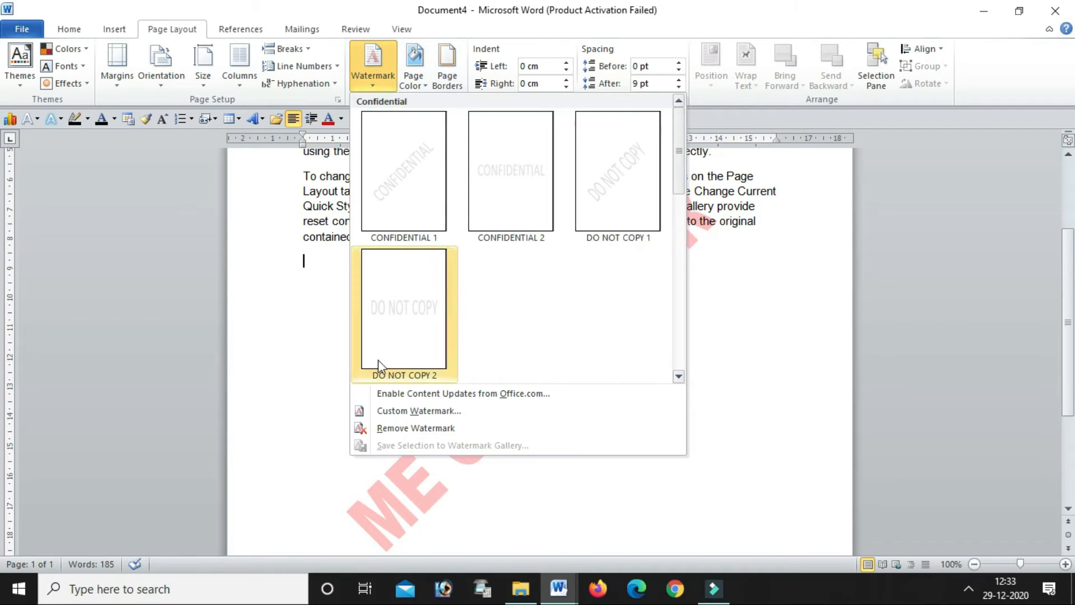
left_click(409, 411)
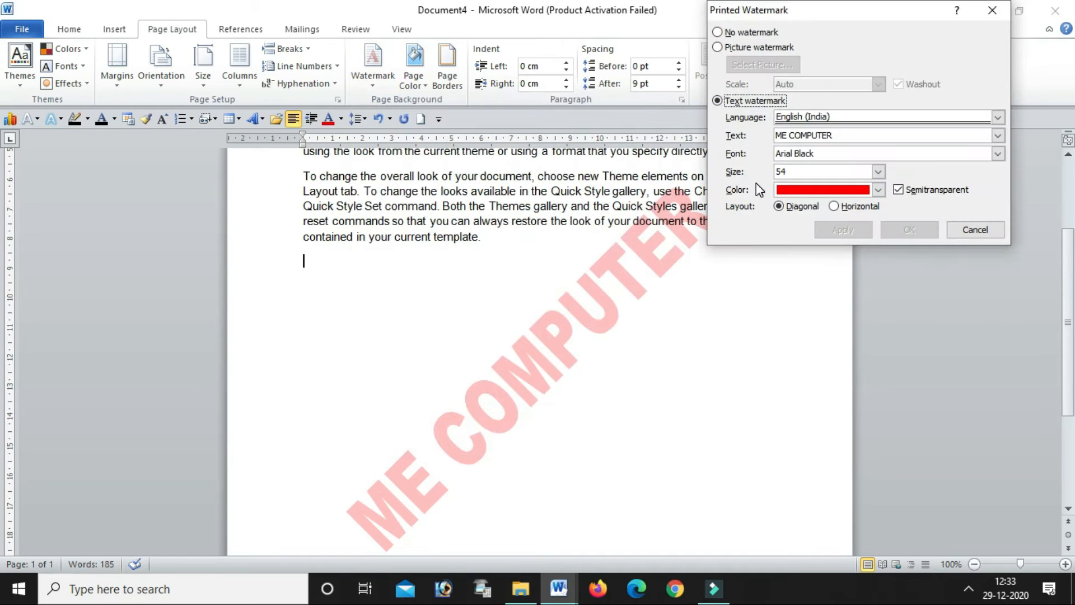
left_click(834, 206)
left_click(861, 231)
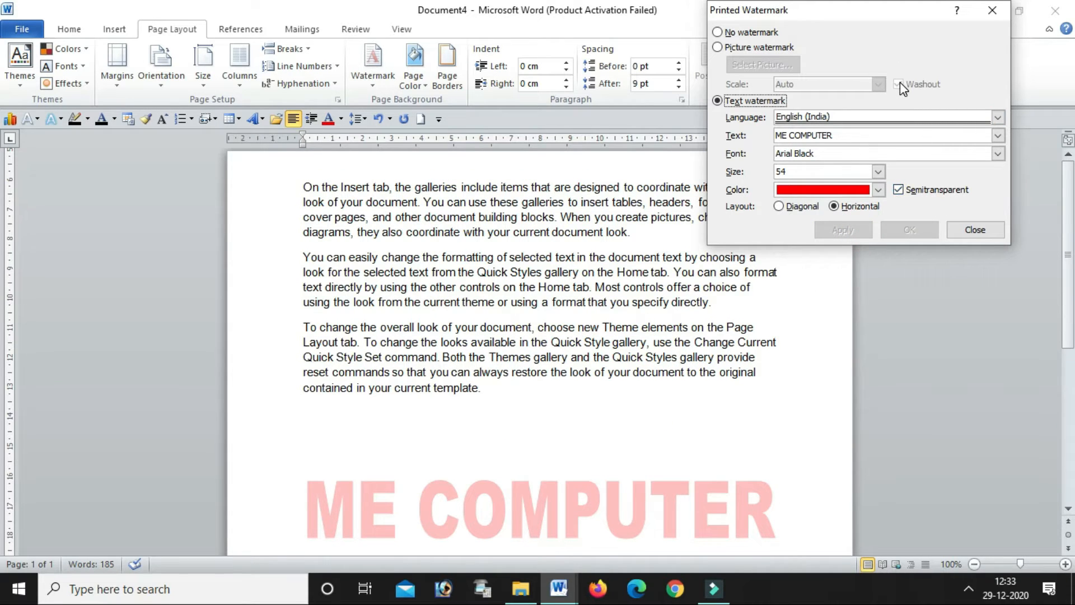
Apply the text watermark with the semitransparent effect turned off
left_click(898, 193)
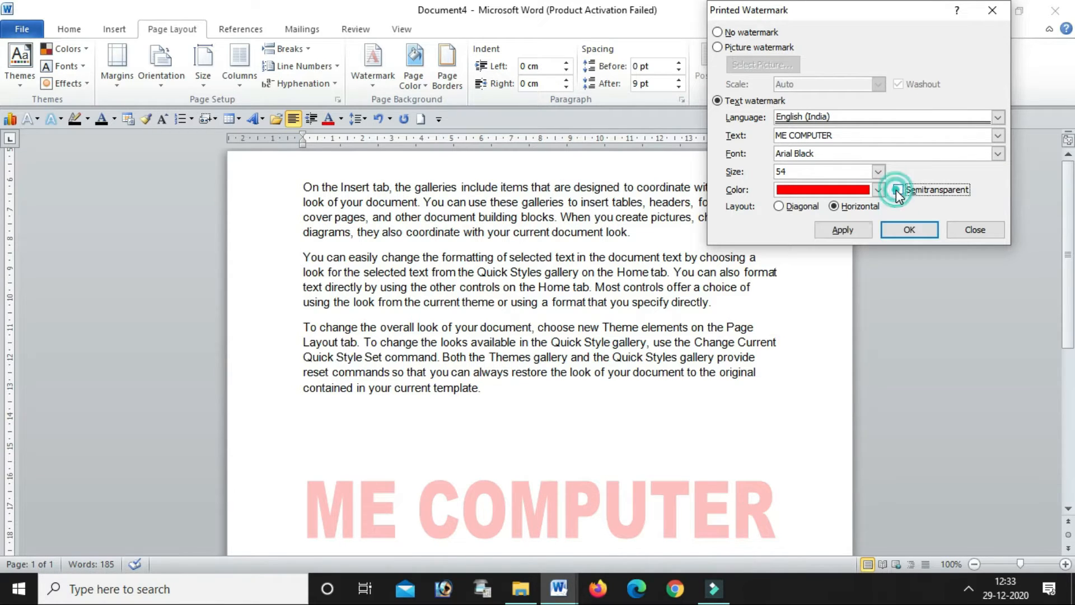
left_click(855, 233)
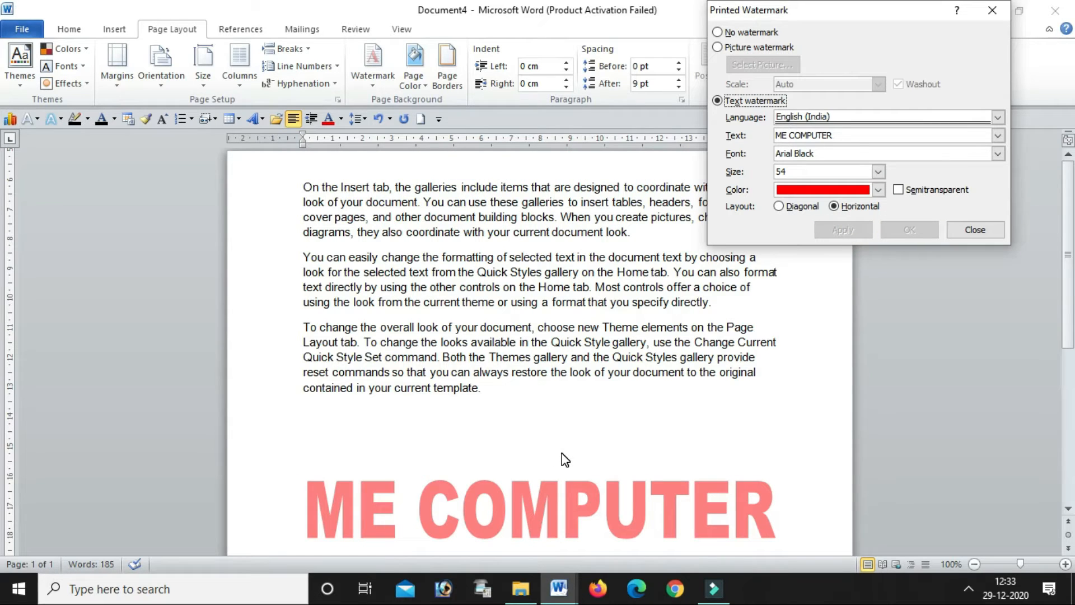
left_click(898, 190)
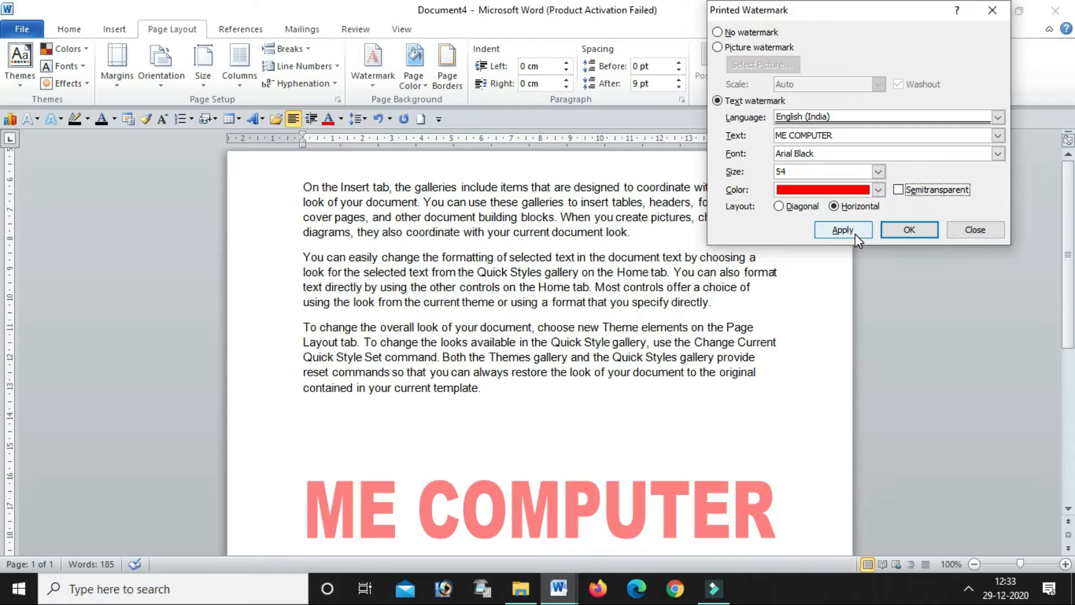
Reapply the semitransparent effect to the text watermark, close the watermark settings, and check the page
left_click(897, 189)
left_click(851, 234)
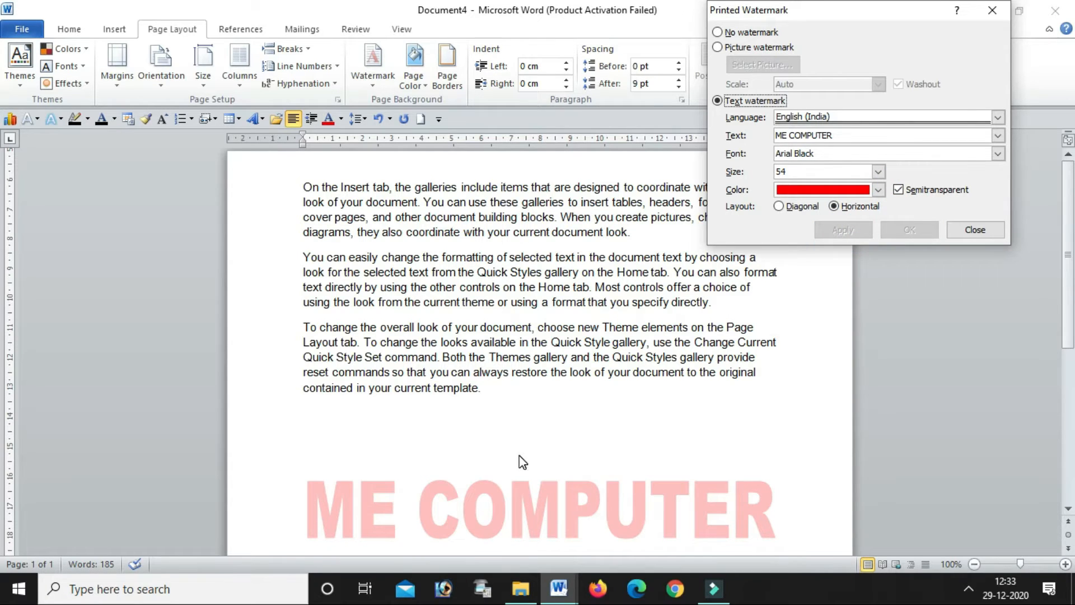
left_click(989, 12)
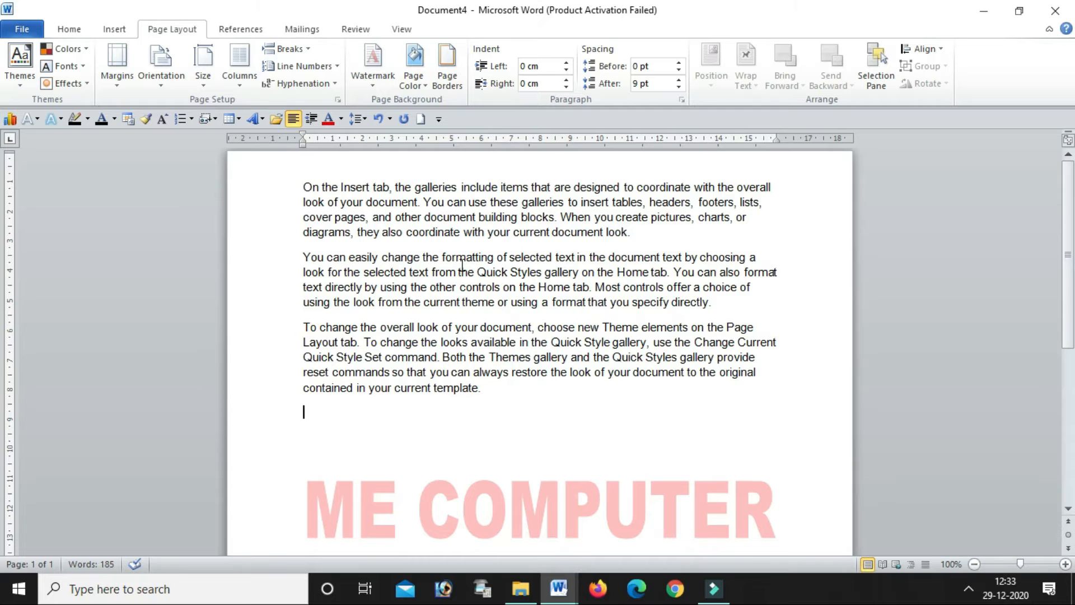
scroll(460, 265, "down", 2)
scroll(458, 258, "up", 2)
Set the page background color to a light shade of the red theme color
left_click(427, 85)
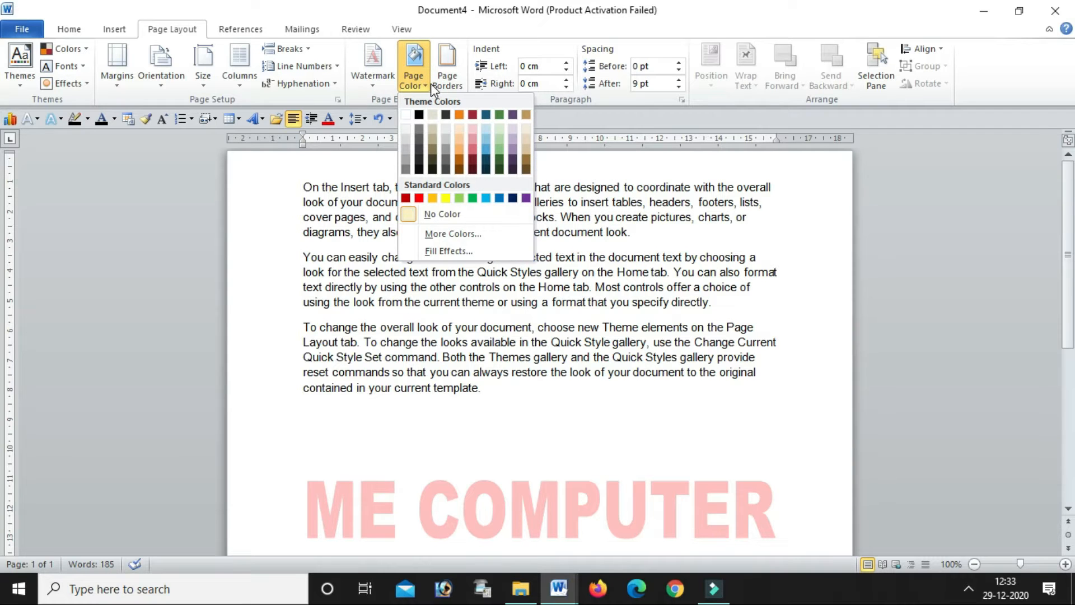
left_click(427, 84)
left_click(426, 84)
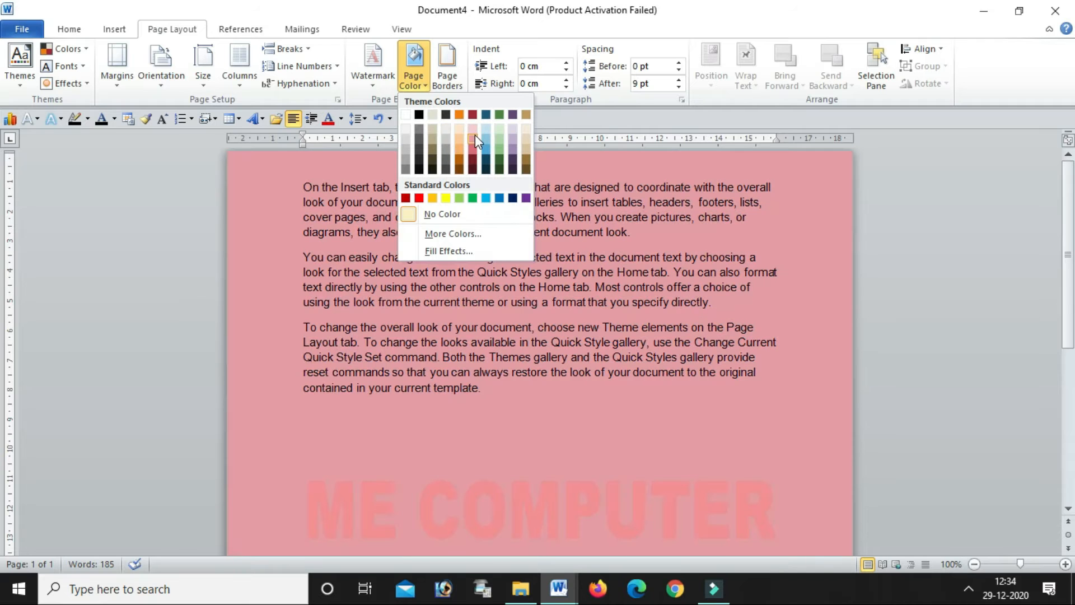
left_click(472, 137)
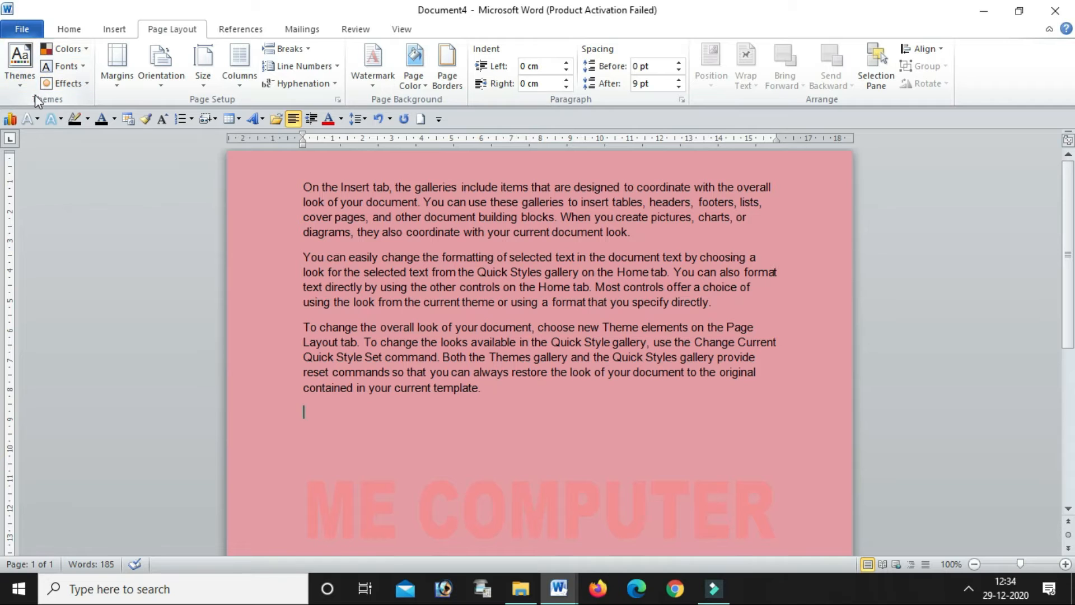
Apply the Concourse theme to the document and change its theme colors to Angles
left_click(21, 82)
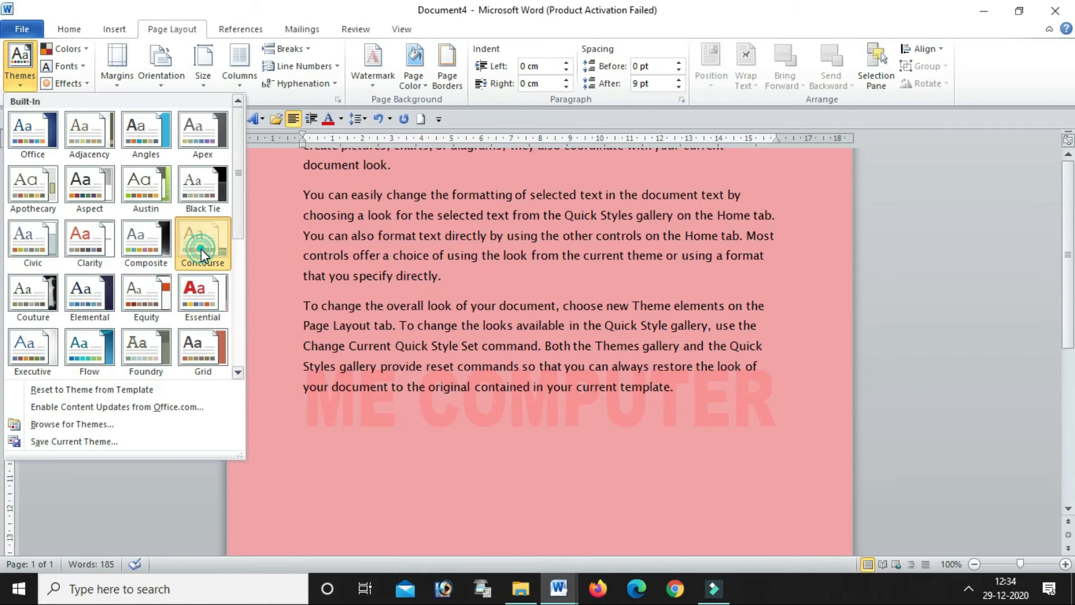
left_click(202, 270)
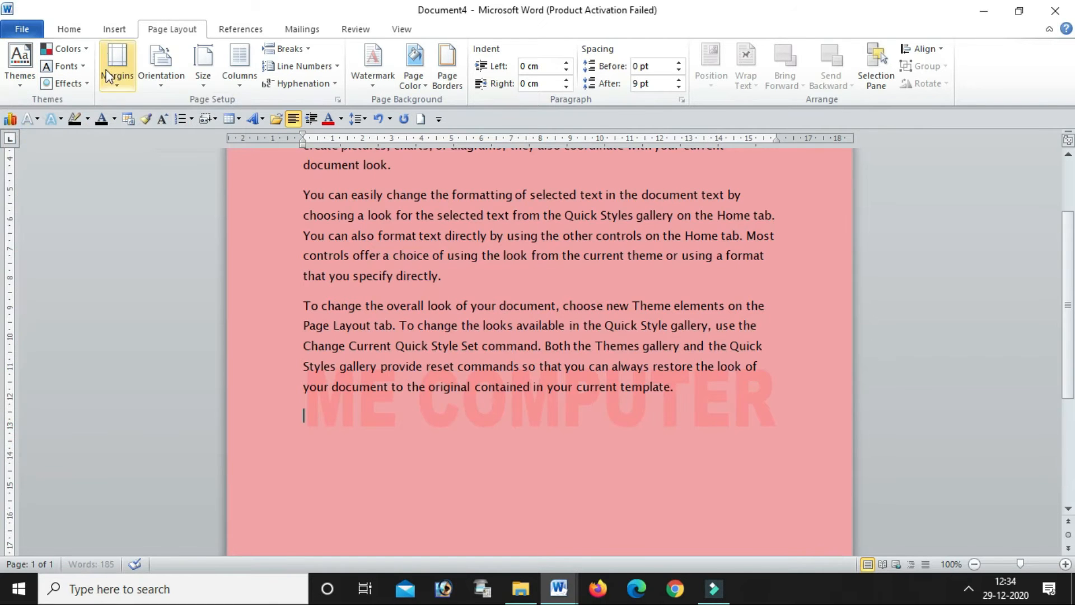
left_click(84, 49)
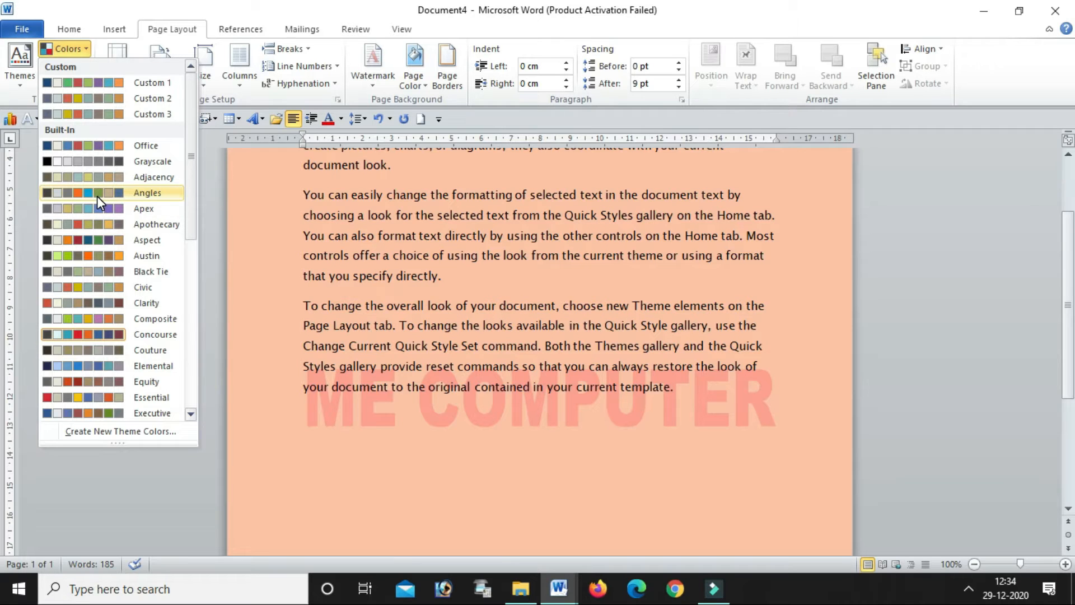
left_click(97, 196)
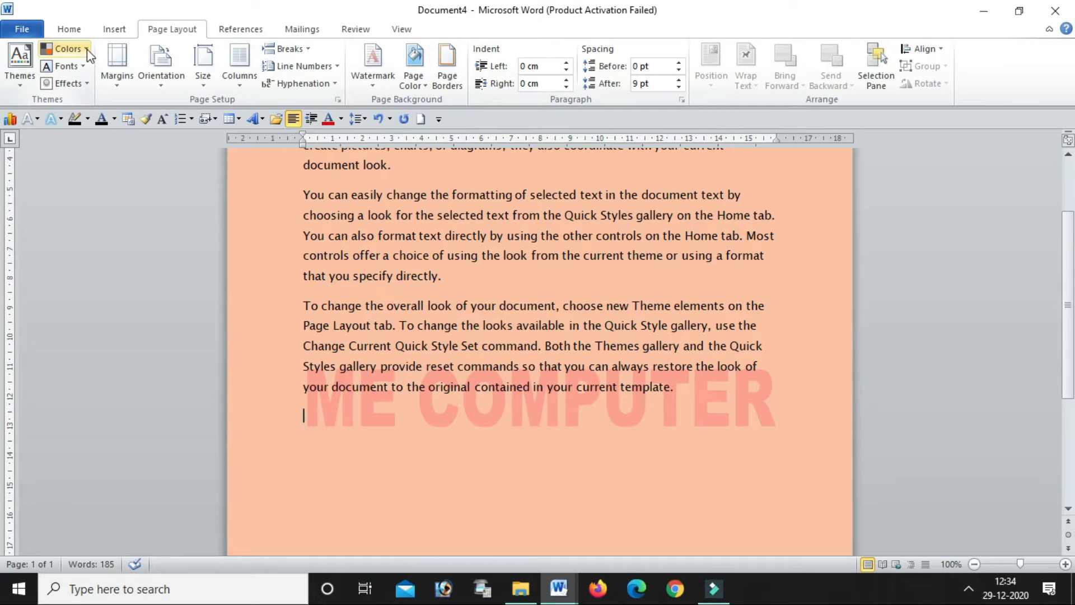
Set the theme fonts to Office Classic 2 and the theme effects to Equity
left_click(85, 66)
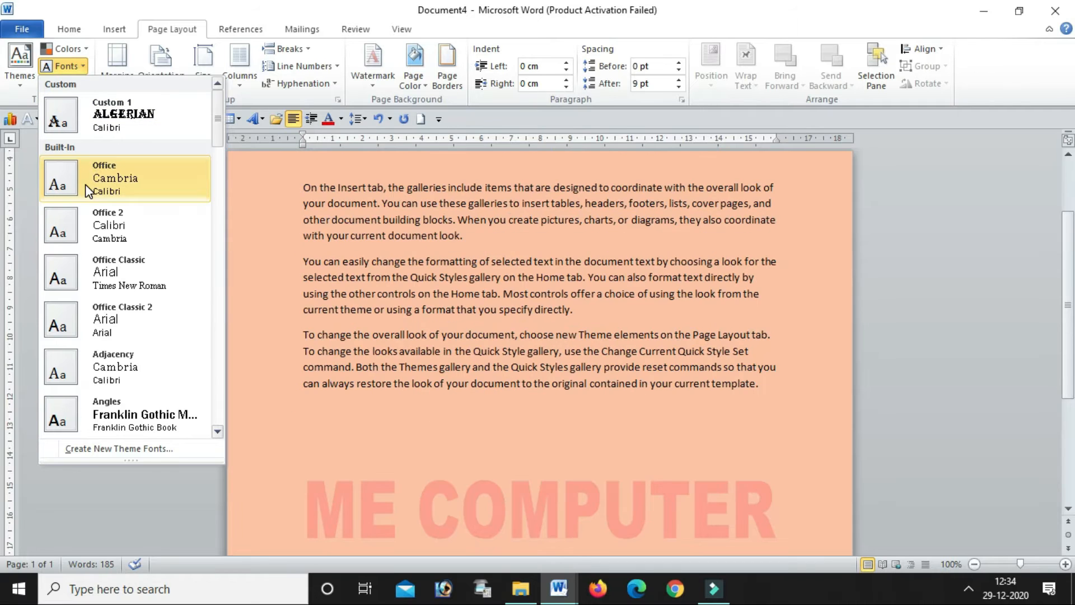
left_click(123, 318)
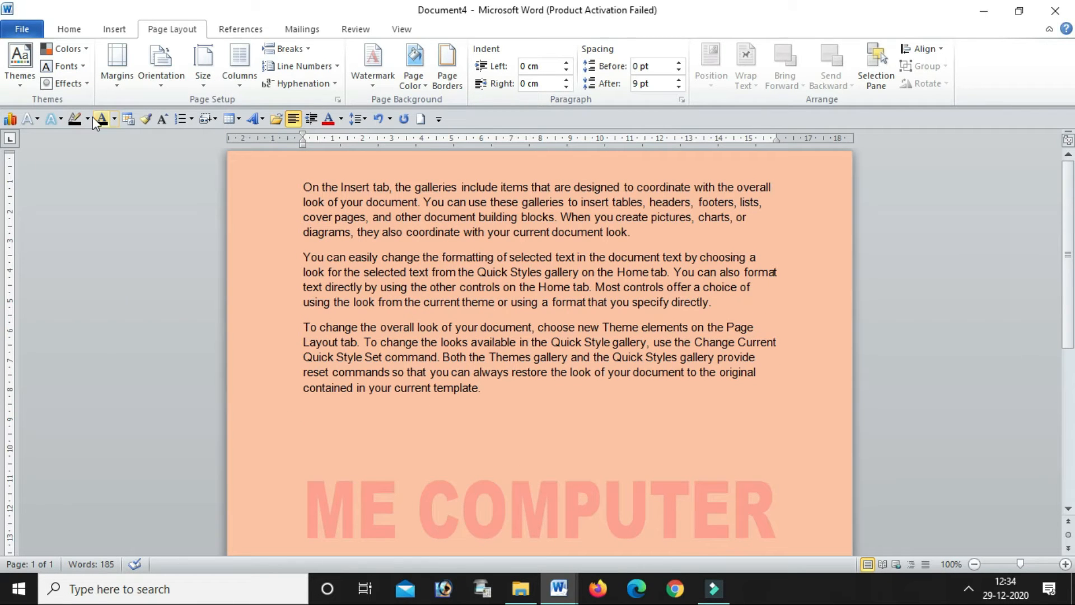
left_click(88, 82)
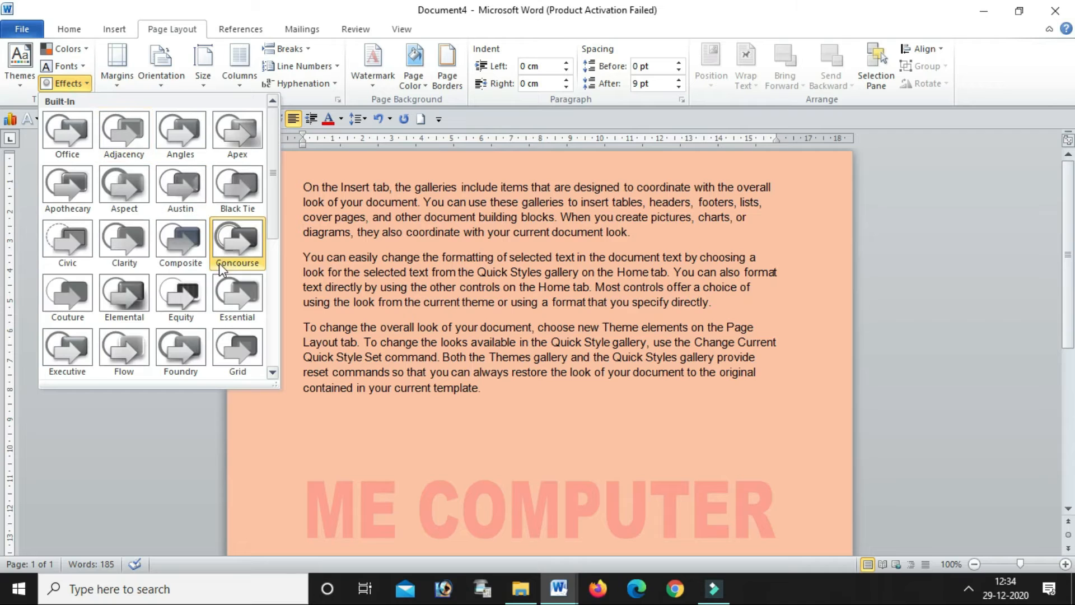
left_click(178, 288)
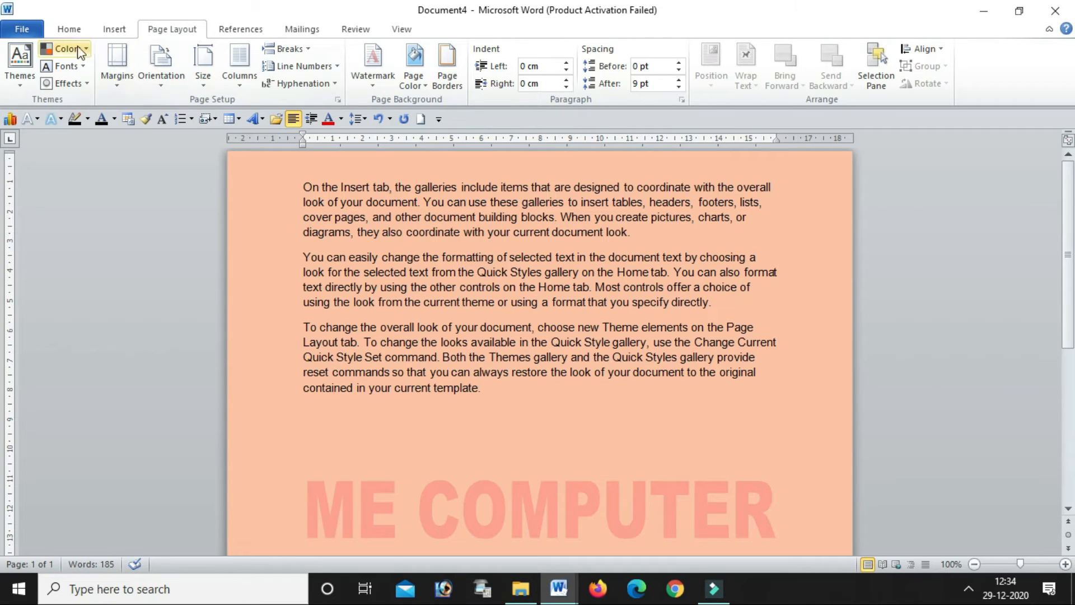
Check the document's print preview, return to editing with the file kept open, and look over the page
left_click(20, 29)
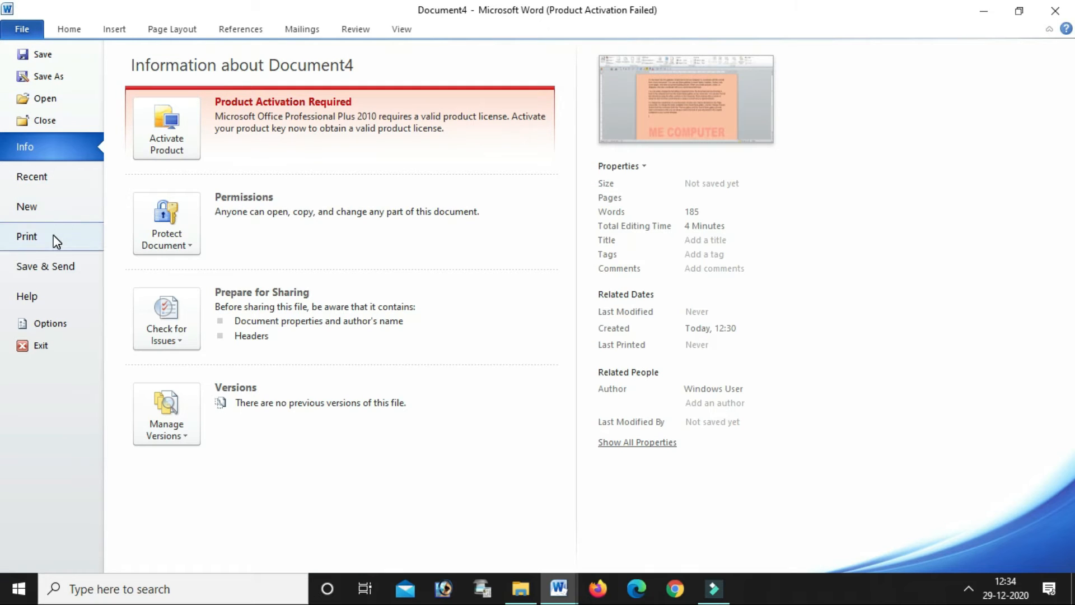
left_click(53, 235)
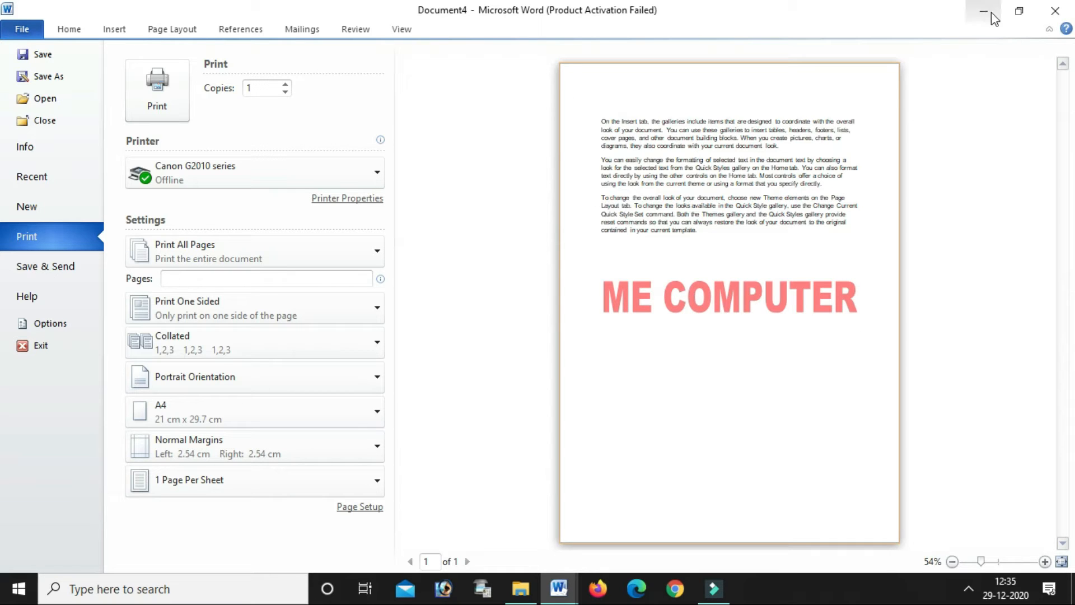
left_click(1055, 14)
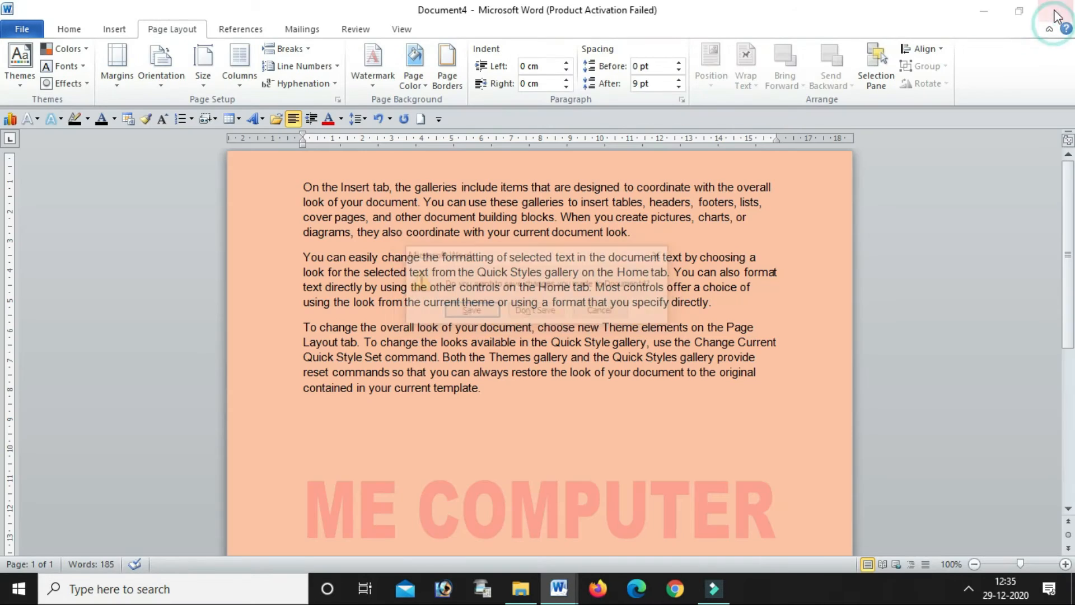
left_click(605, 313)
scroll(669, 288, "down", 7)
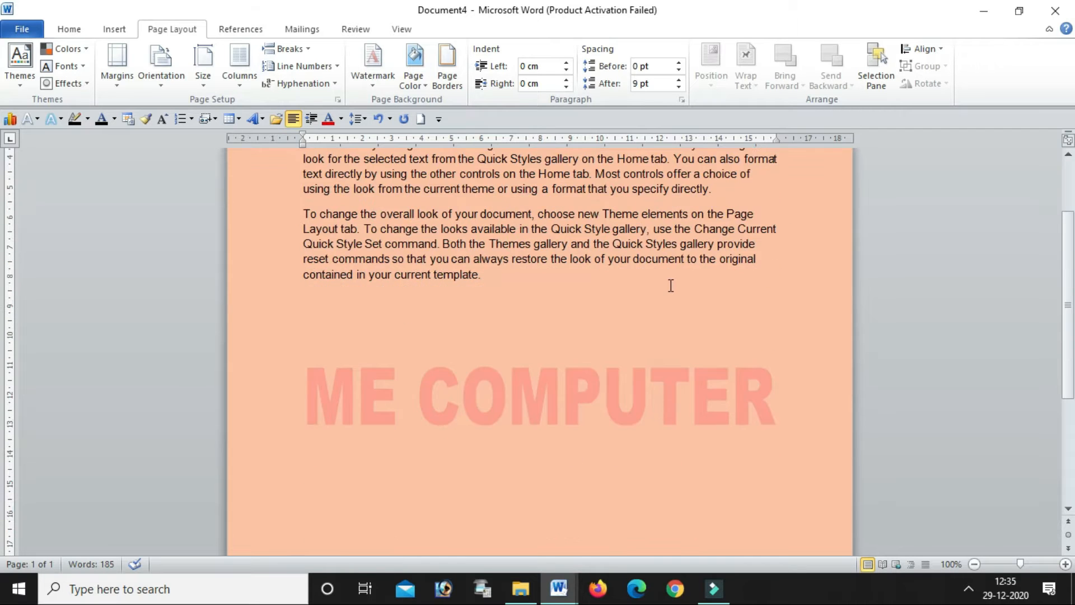
scroll(671, 280, "up", 7)
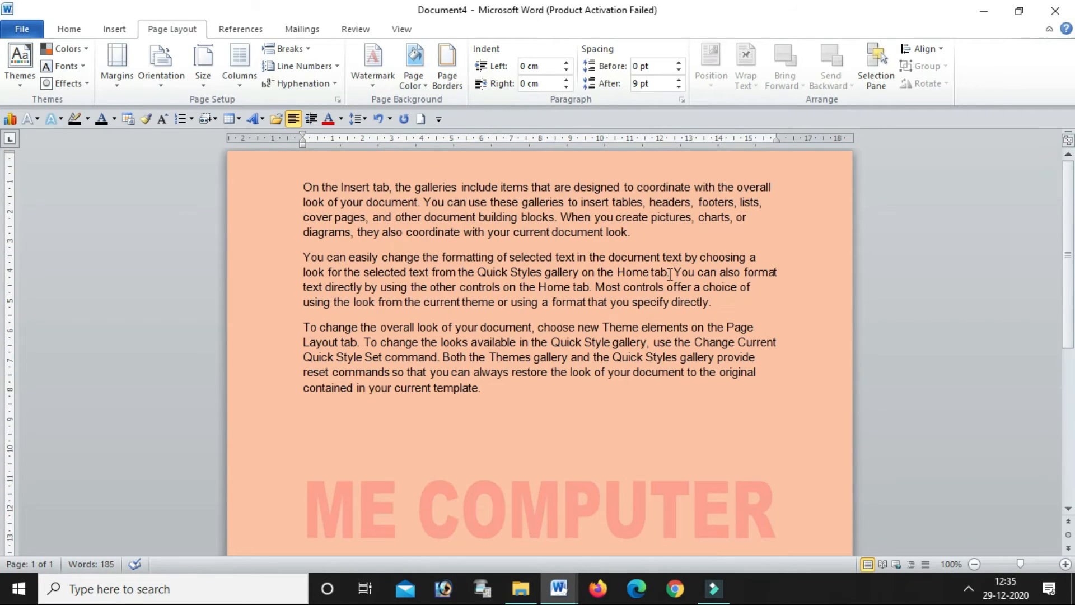
scroll(669, 275, "down", 3)
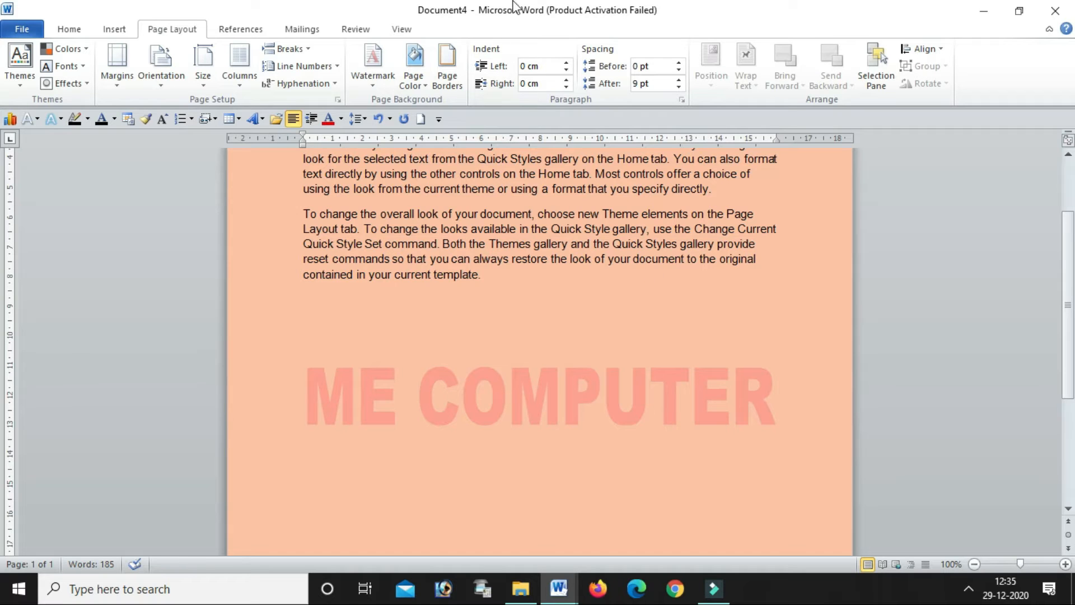
left_click(453, 88)
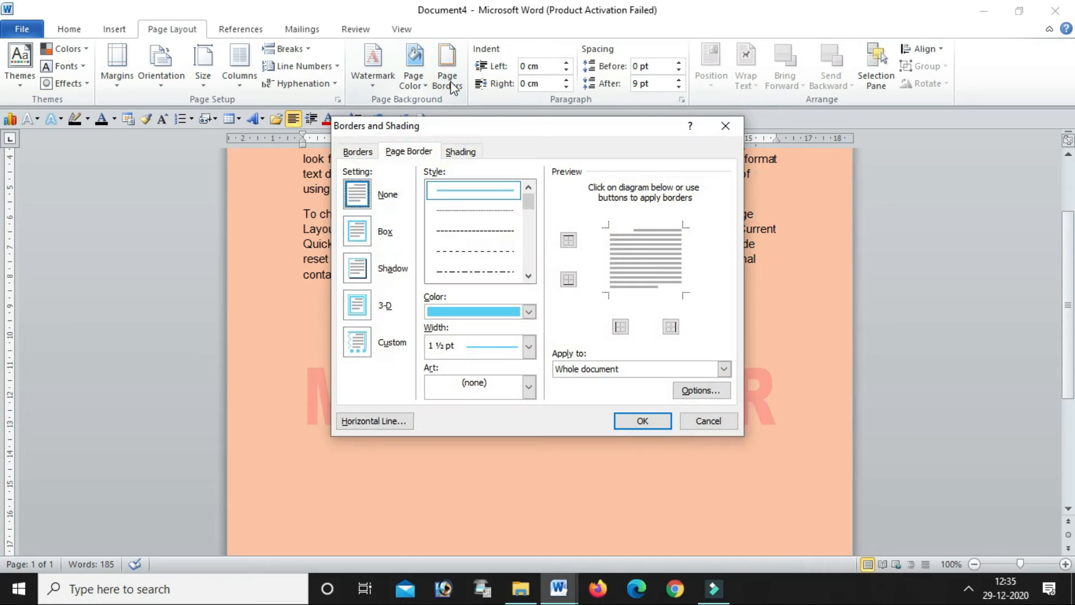
left_click(355, 154)
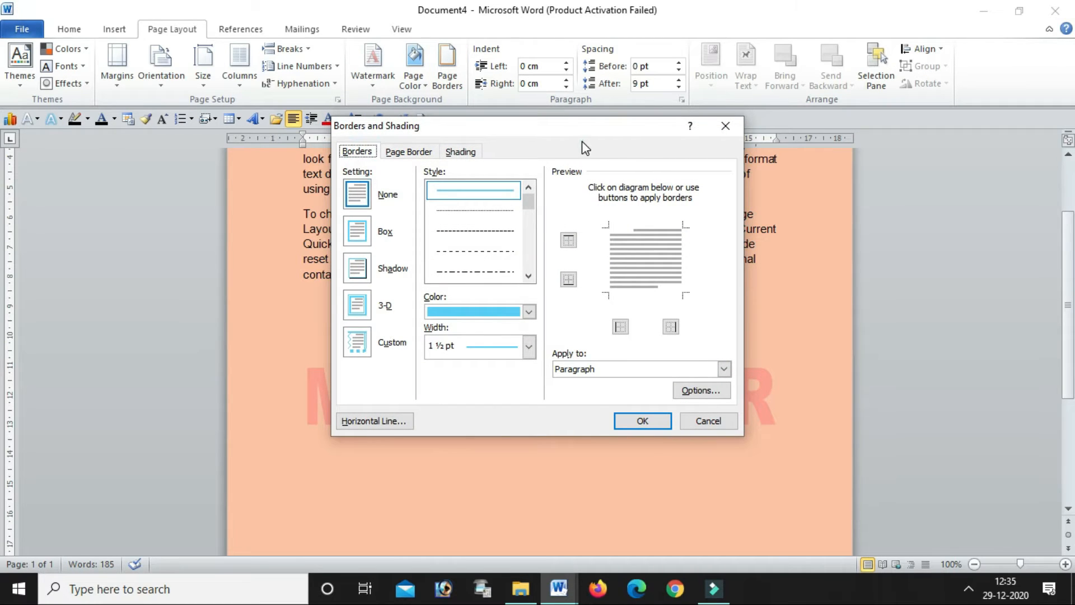
left_click(726, 127)
Put a light blue 1½ pt box border around the three selected paragraphs
scroll(386, 280, "up", 3)
left_click_drag(302, 189, 543, 390)
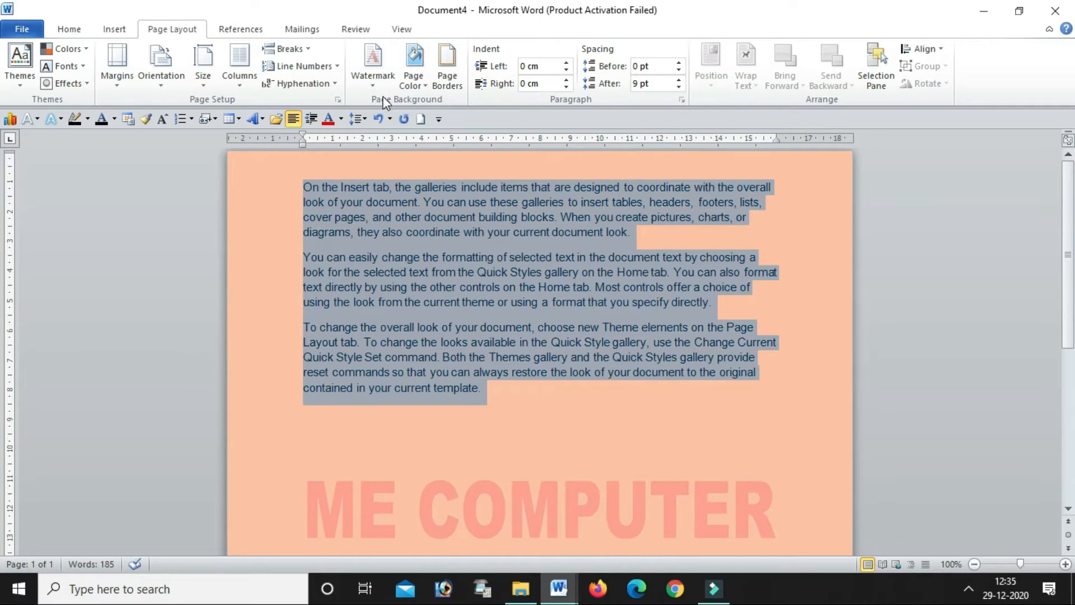
left_click(445, 79)
left_click(367, 152)
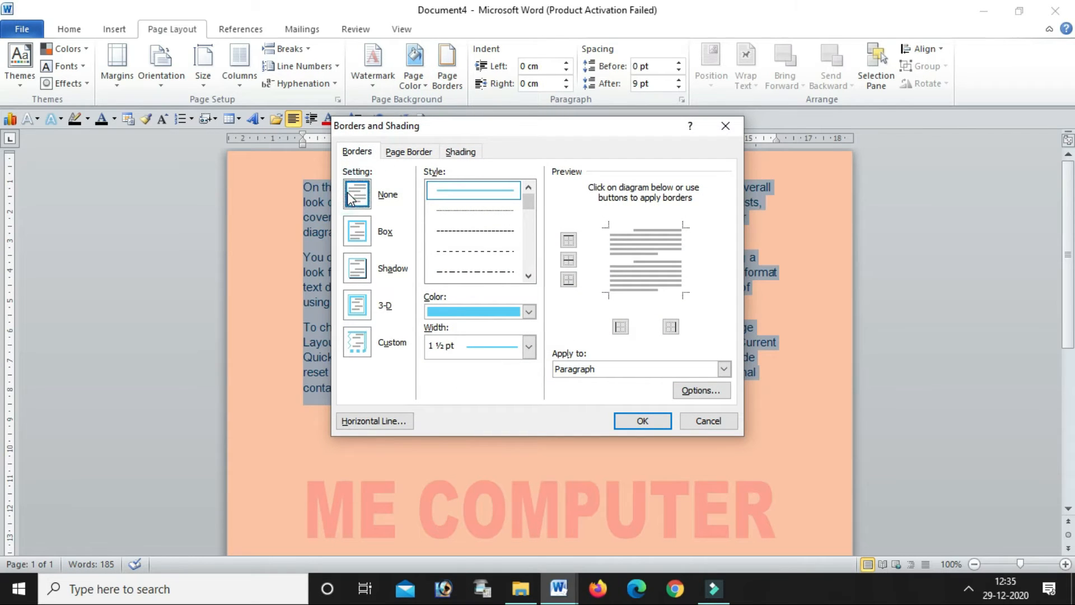
left_click(358, 233)
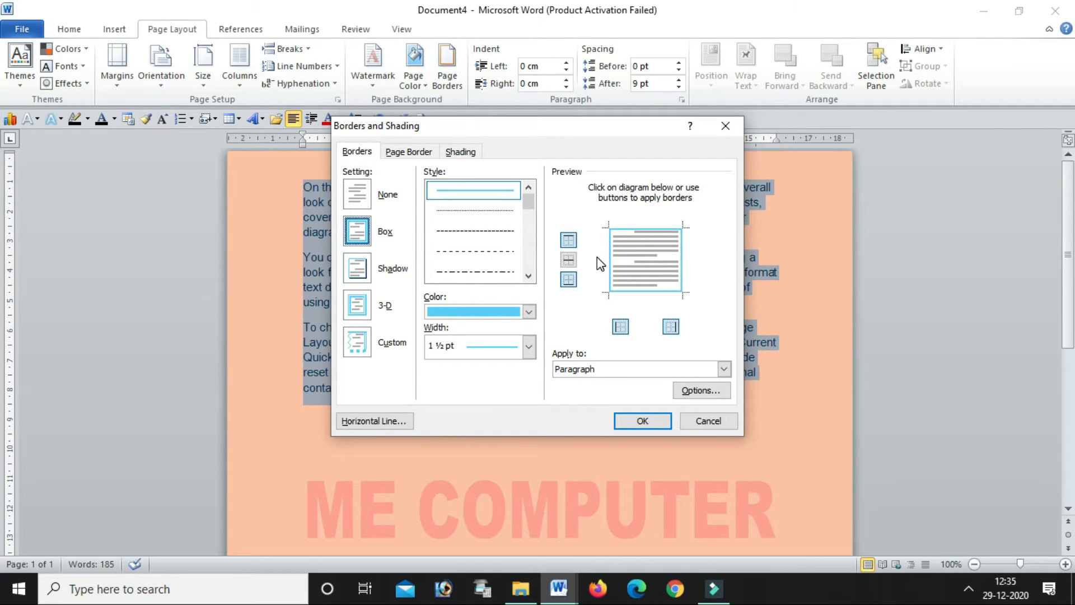
left_click(656, 424)
left_click(656, 417)
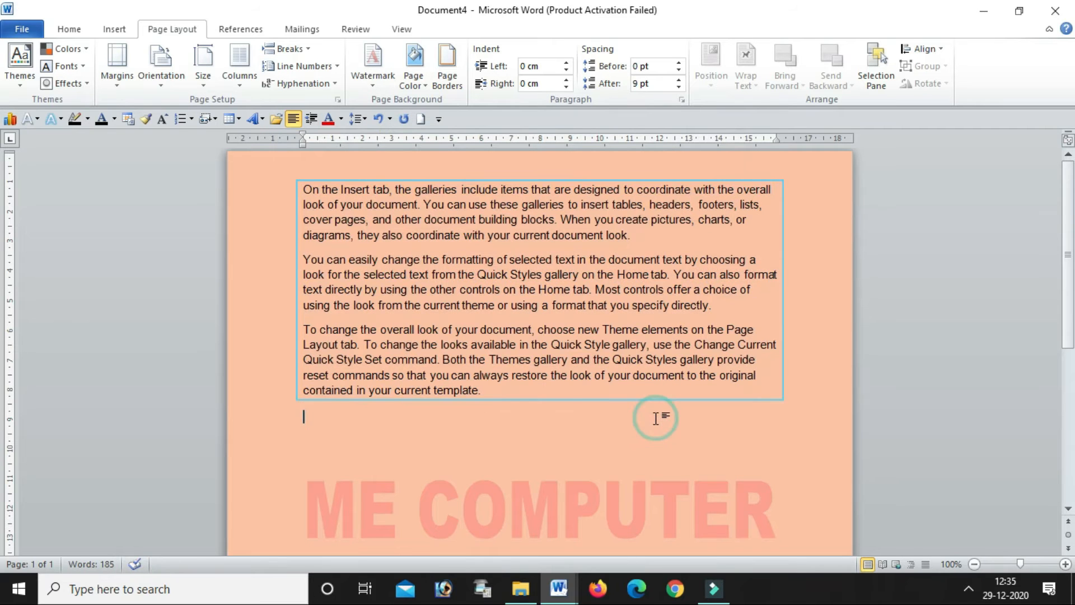
Try an automatic-color page border along only the bottom edge of the whole document, and undo it together with the paragraph box border
left_click_drag(285, 192, 593, 430)
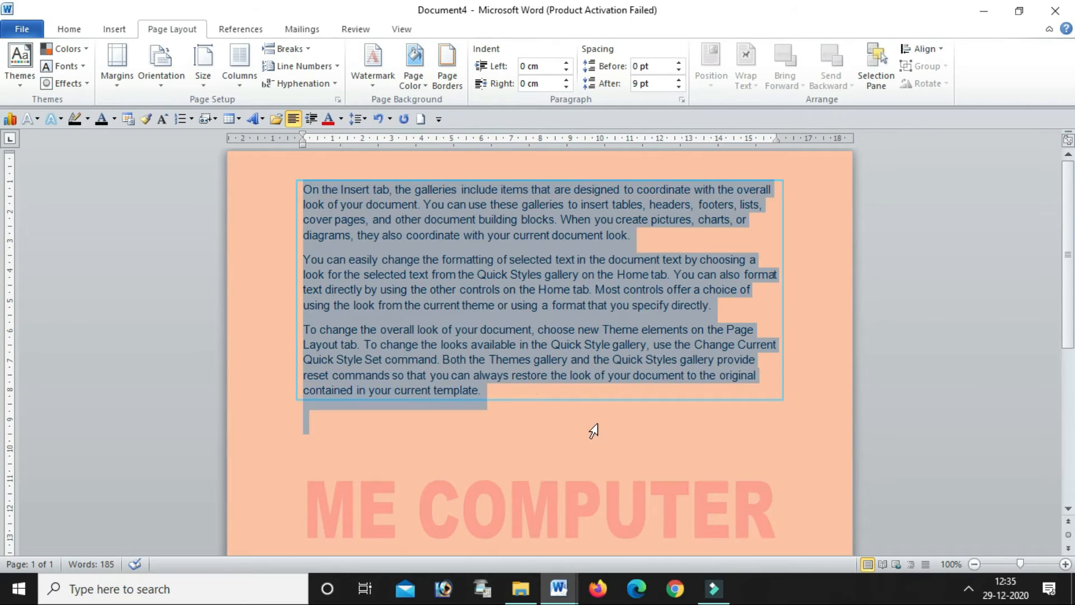
left_click(446, 69)
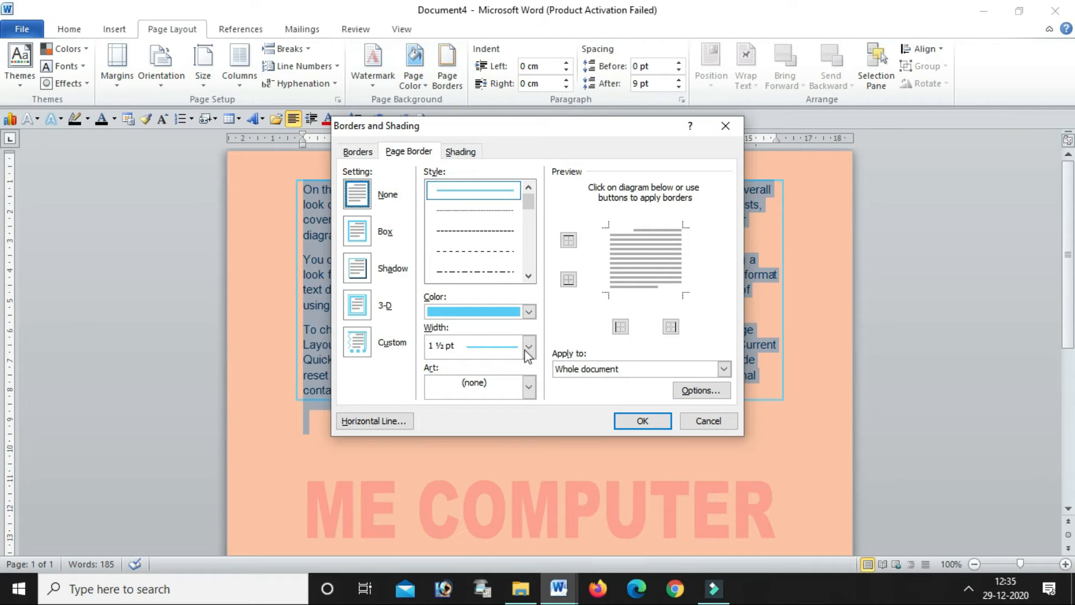
left_click(527, 311)
left_click(446, 330)
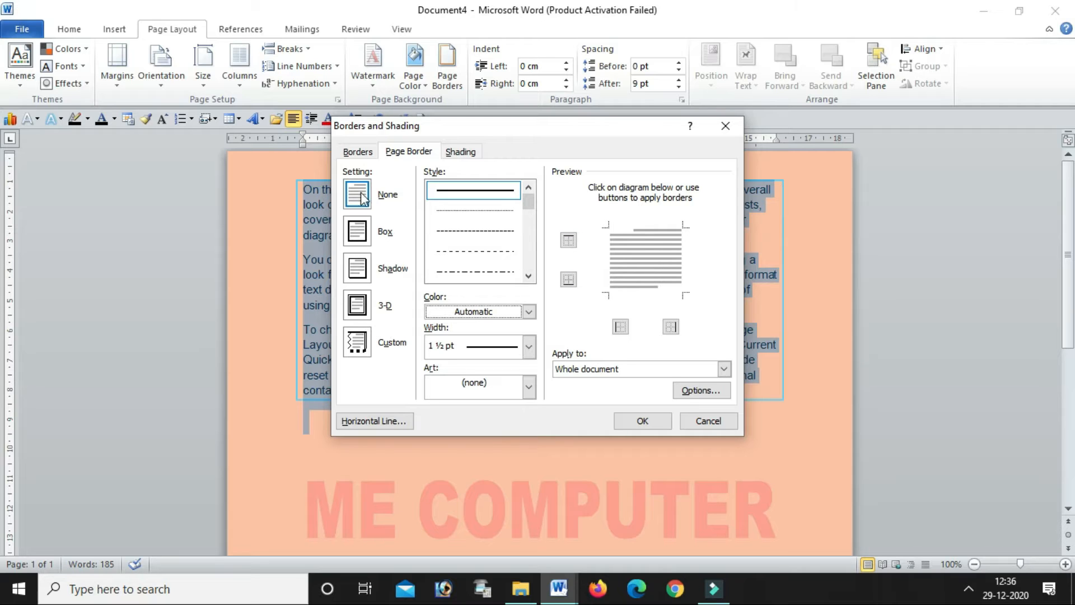
left_click(356, 235)
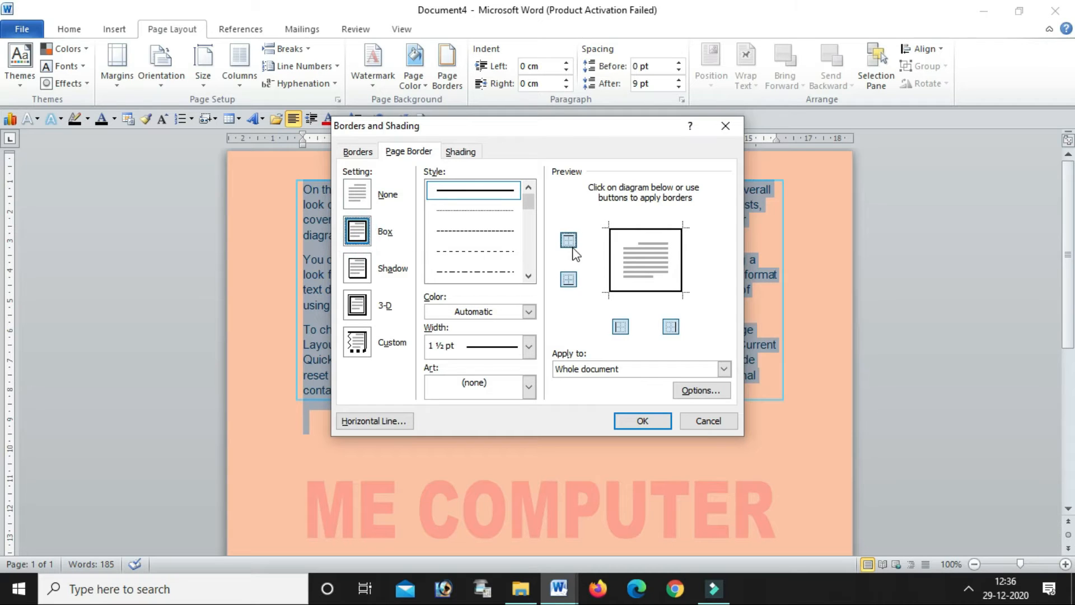
left_click(642, 229)
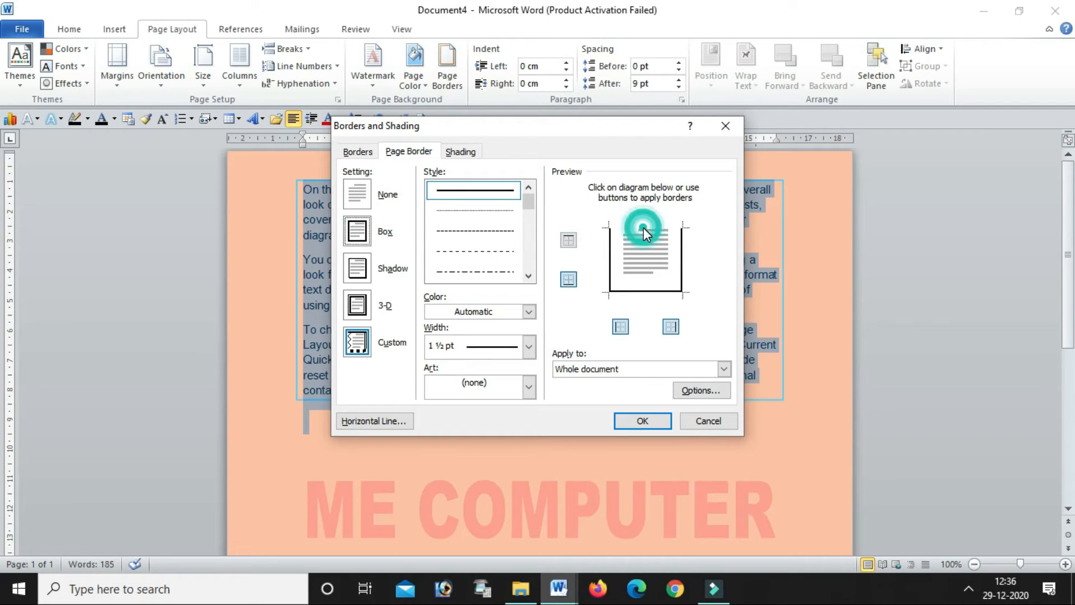
left_click(683, 262)
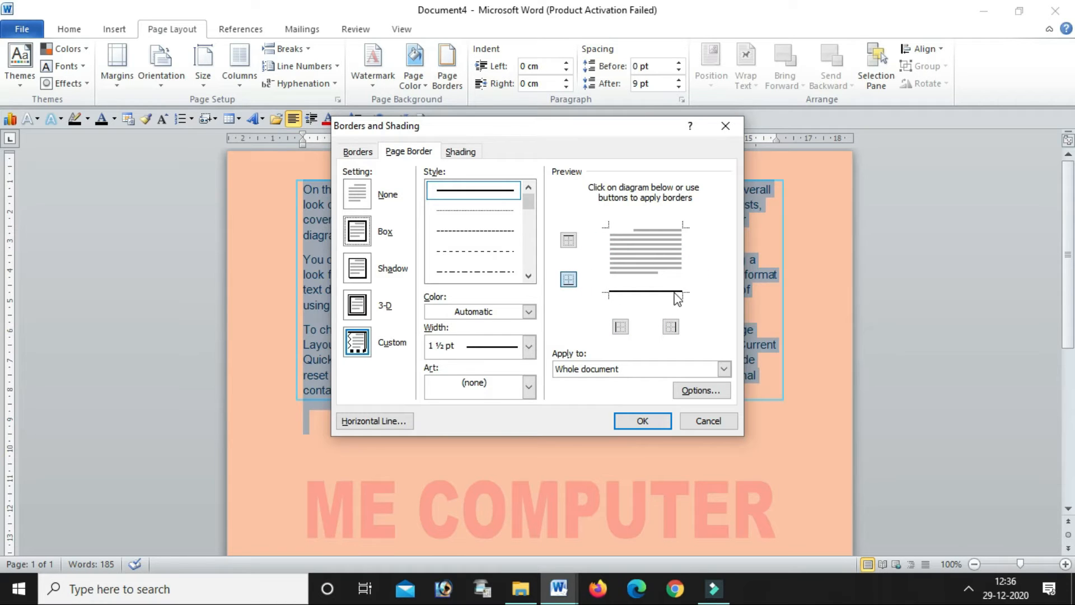
left_click(652, 420)
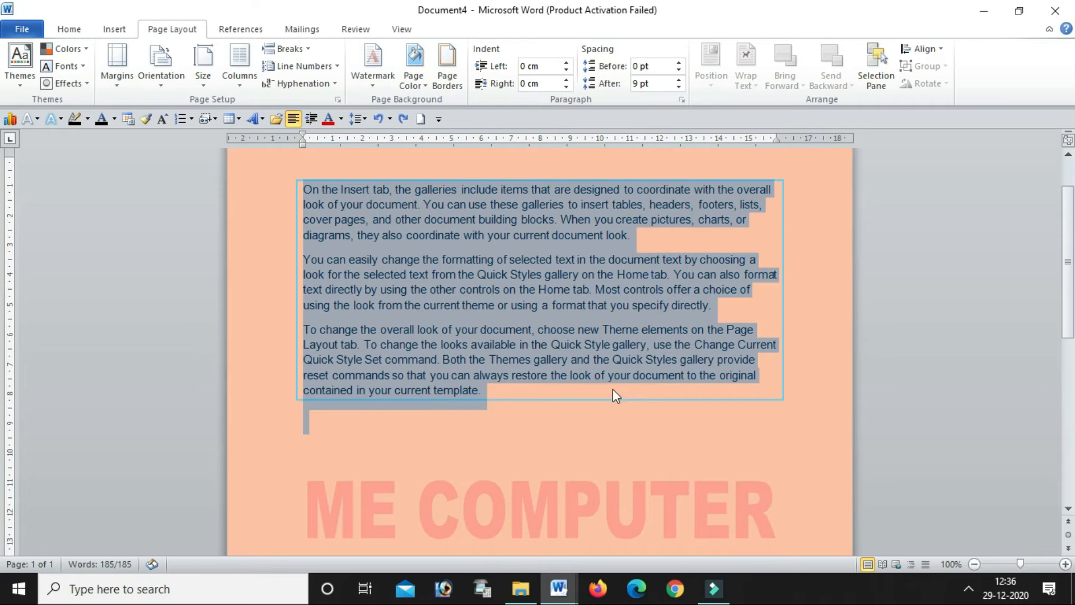
key("ctrl+z")
key("Right")
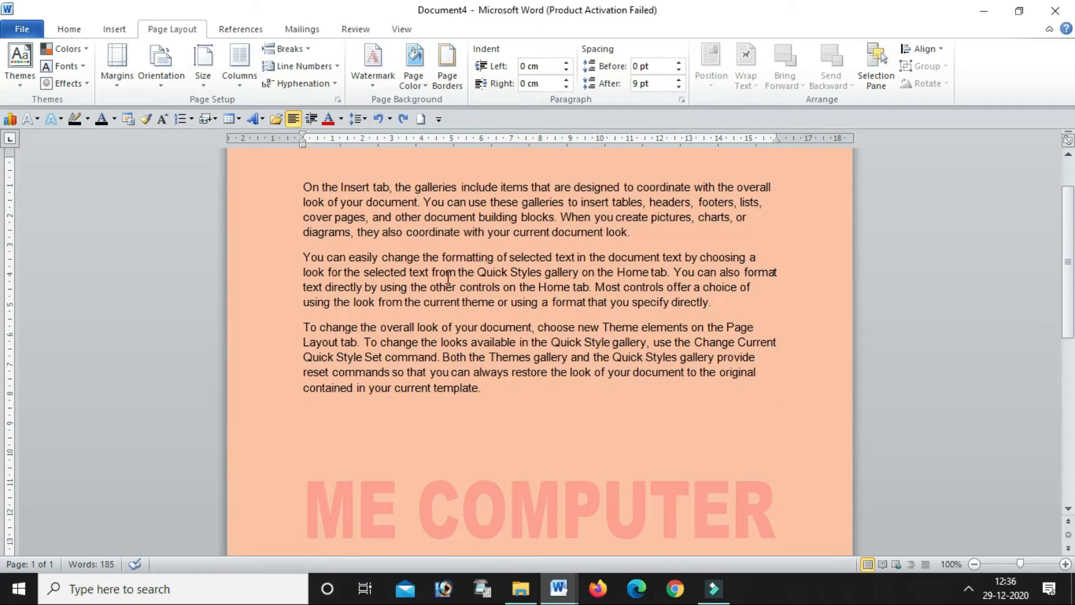
With the three paragraphs selected, apply a 1½ pt page border to only the bottom edge for the whole document
left_click_drag(303, 188, 541, 397)
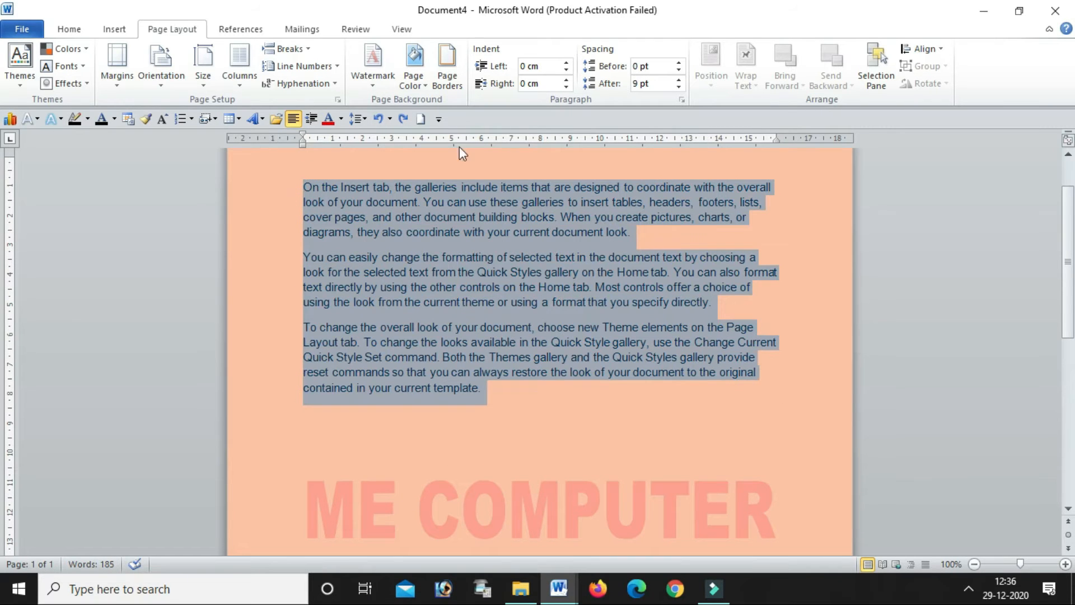
left_click(452, 77)
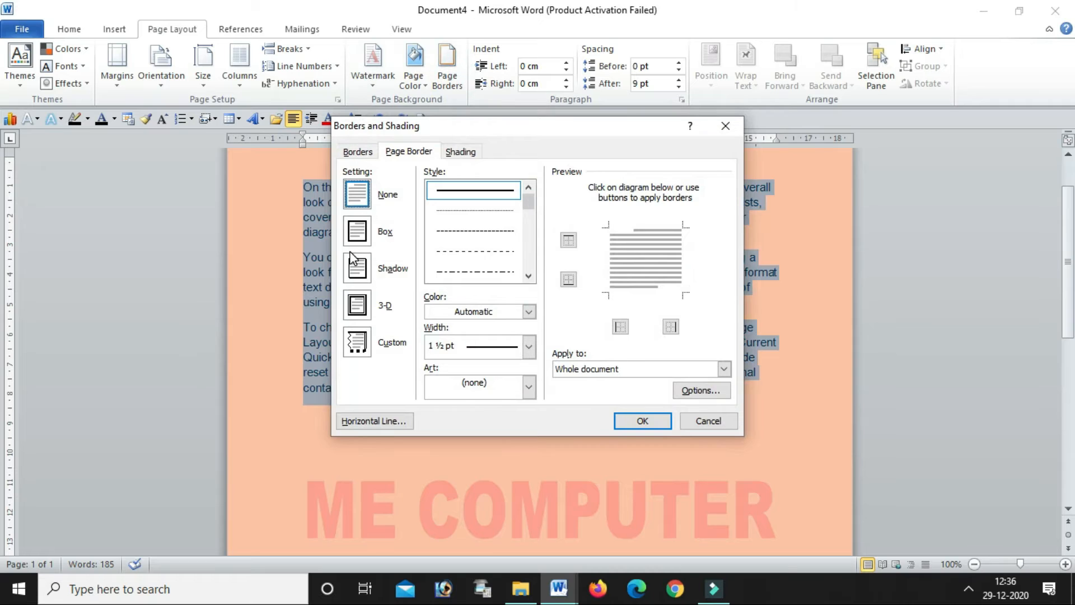
left_click(354, 234)
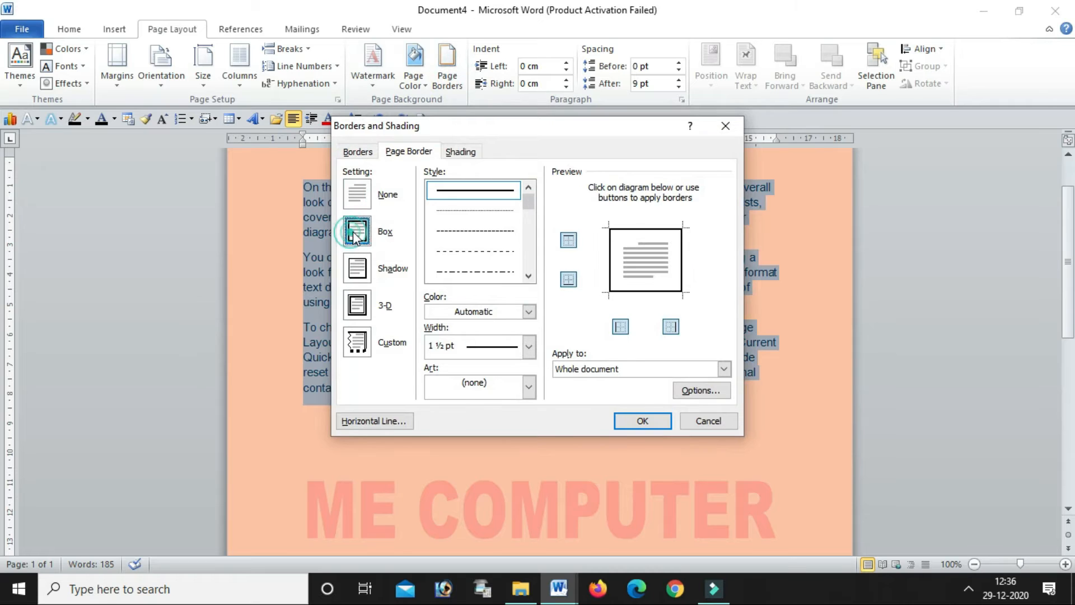
left_click(606, 242)
left_click(634, 229)
left_click(678, 259)
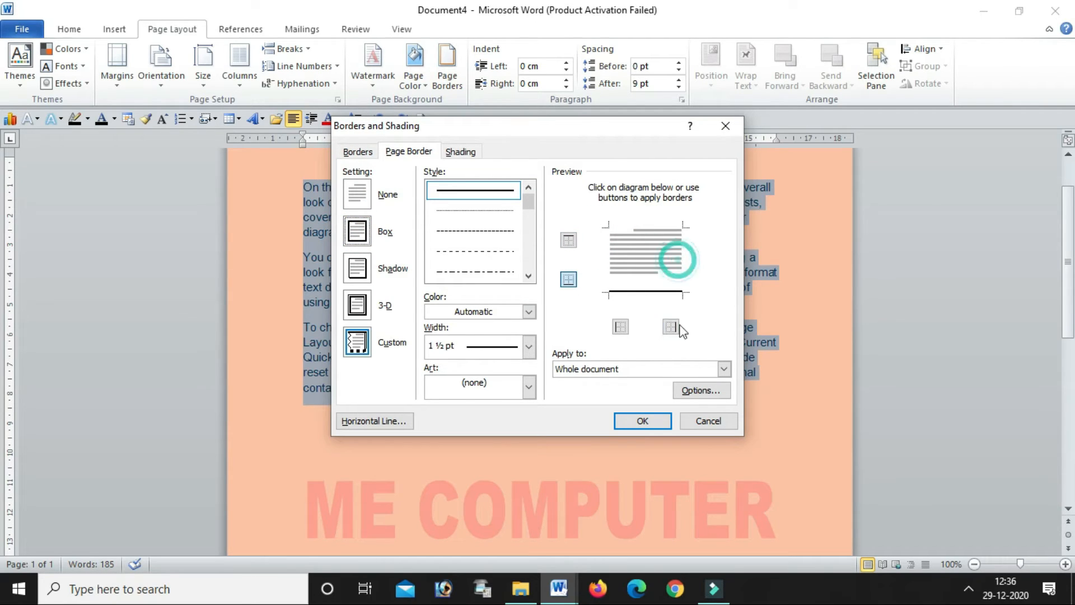
left_click(653, 420)
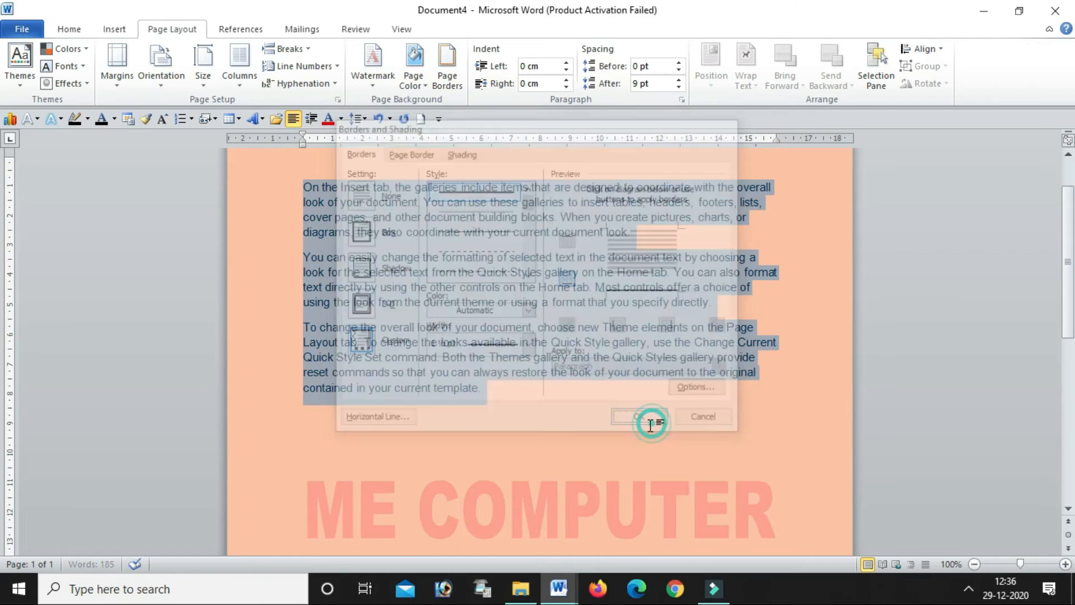
left_click(650, 423)
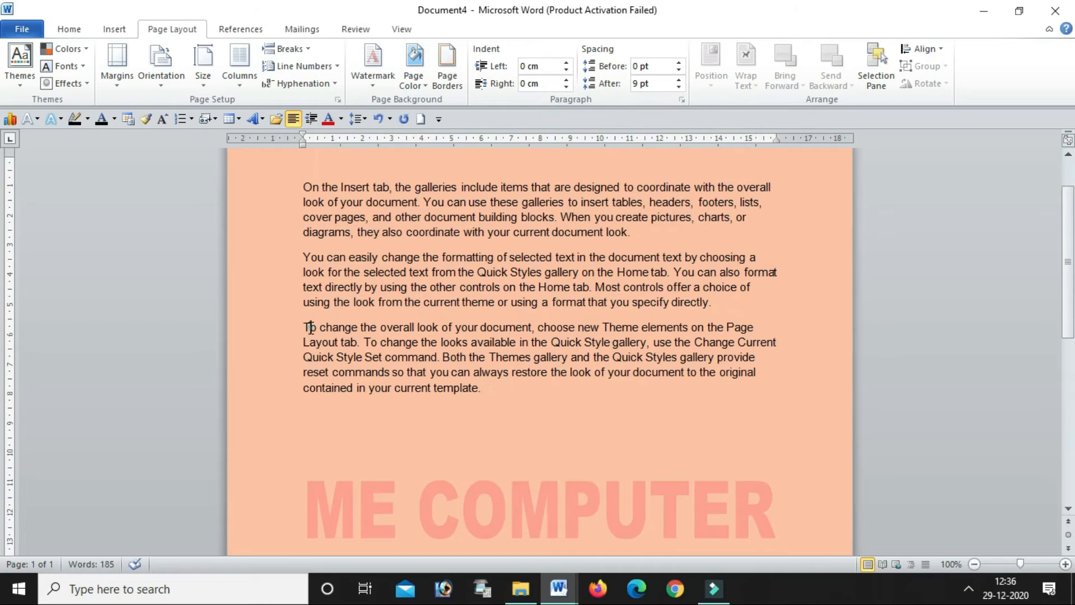
Select the last paragraph and reapply the bottom-only page border to the whole document
left_click_drag(310, 328, 512, 418)
left_click(447, 67)
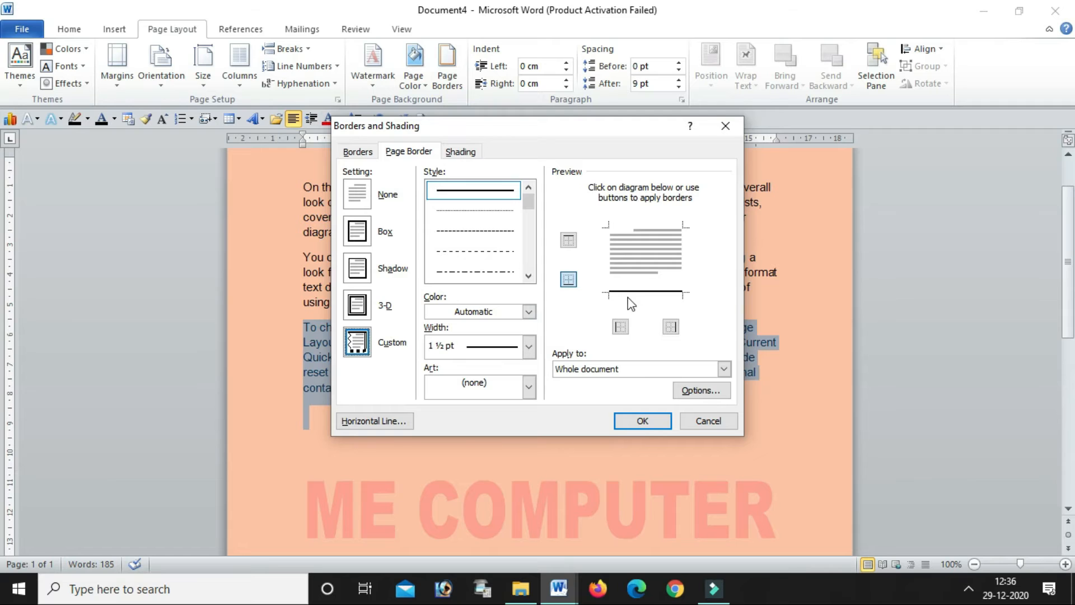
left_click(640, 423)
left_click(639, 425)
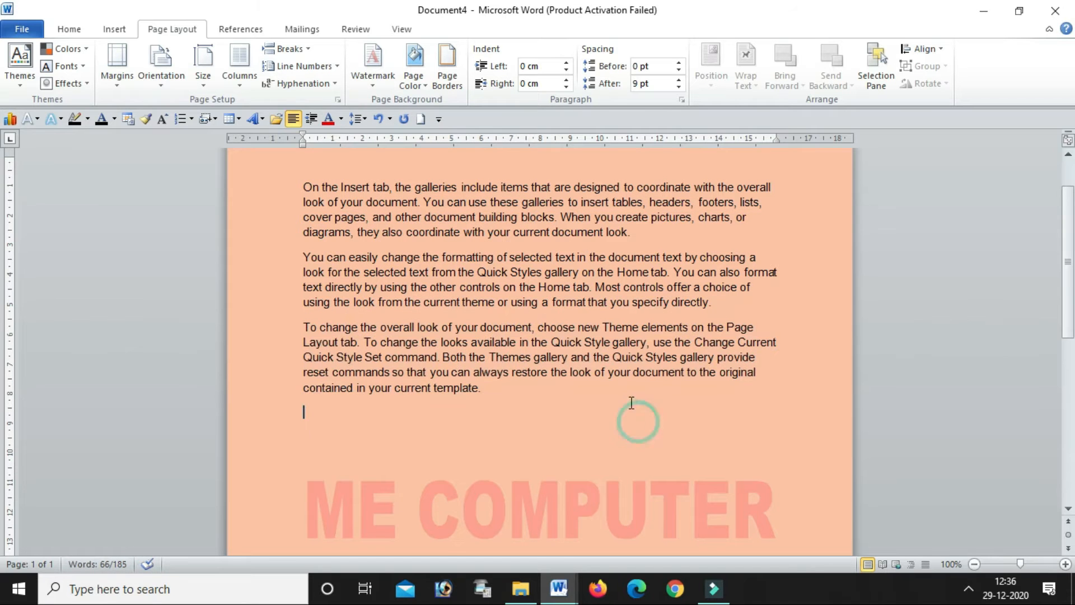
Apply a 1½ pt box page border in automatic color to the whole document and check it on the full page
left_click(442, 87)
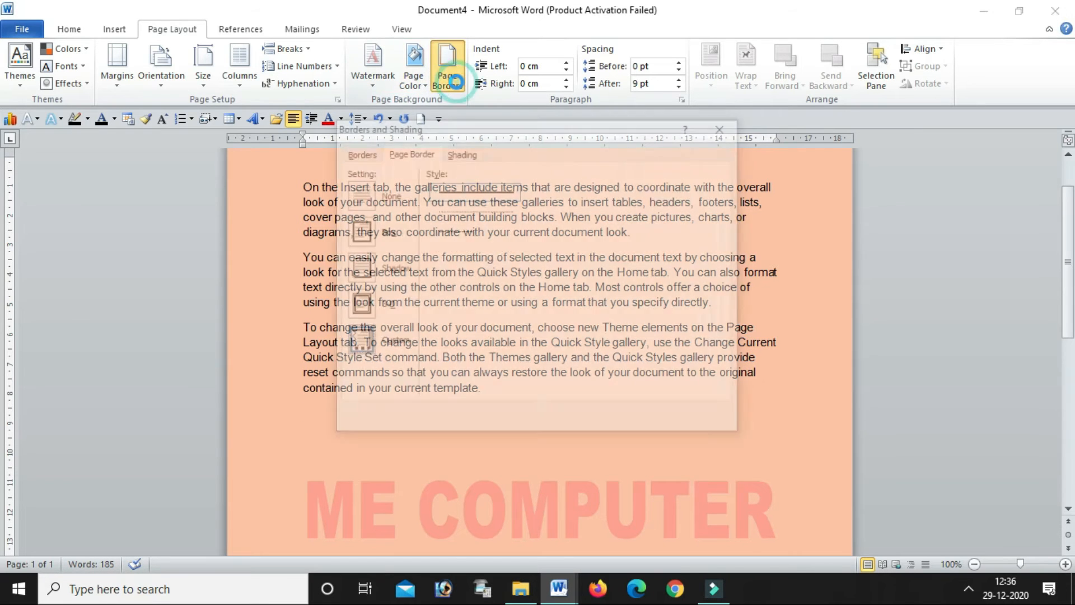
left_click(404, 155)
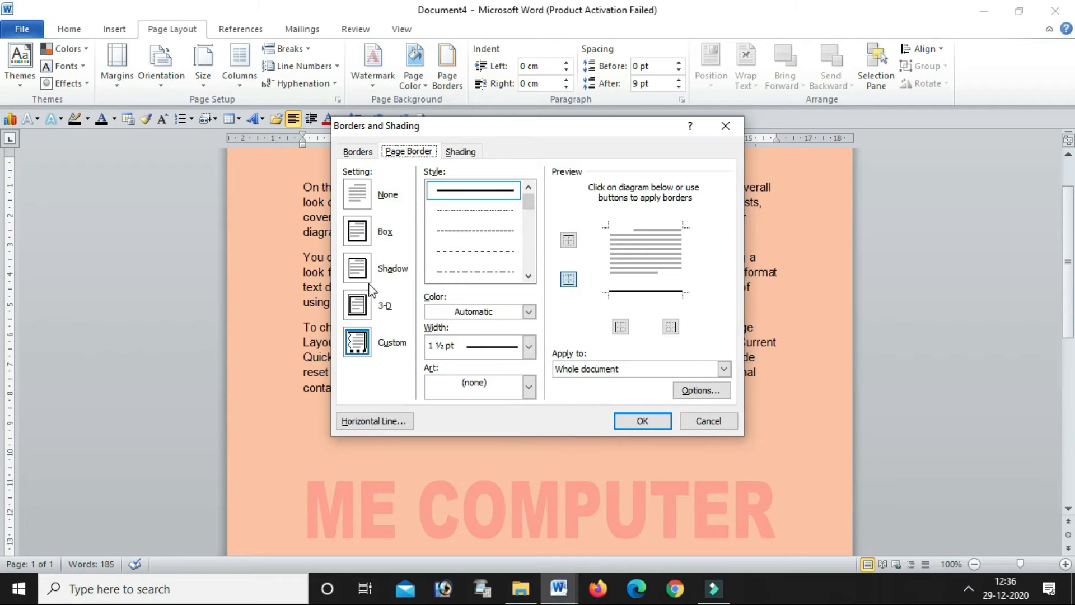
left_click(359, 232)
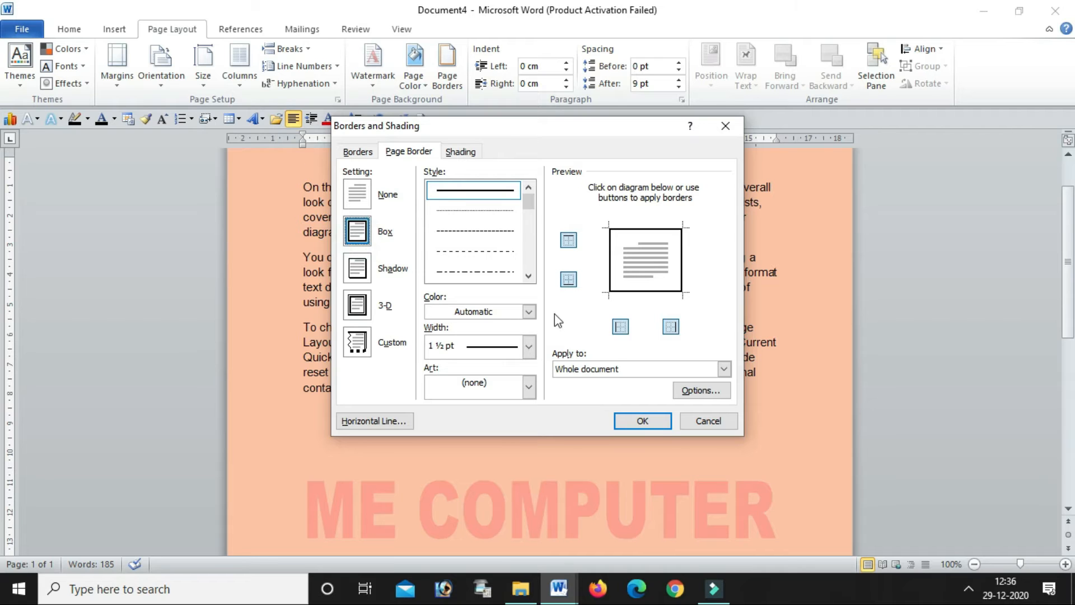
left_click(660, 424)
scroll(646, 395, "down", 5)
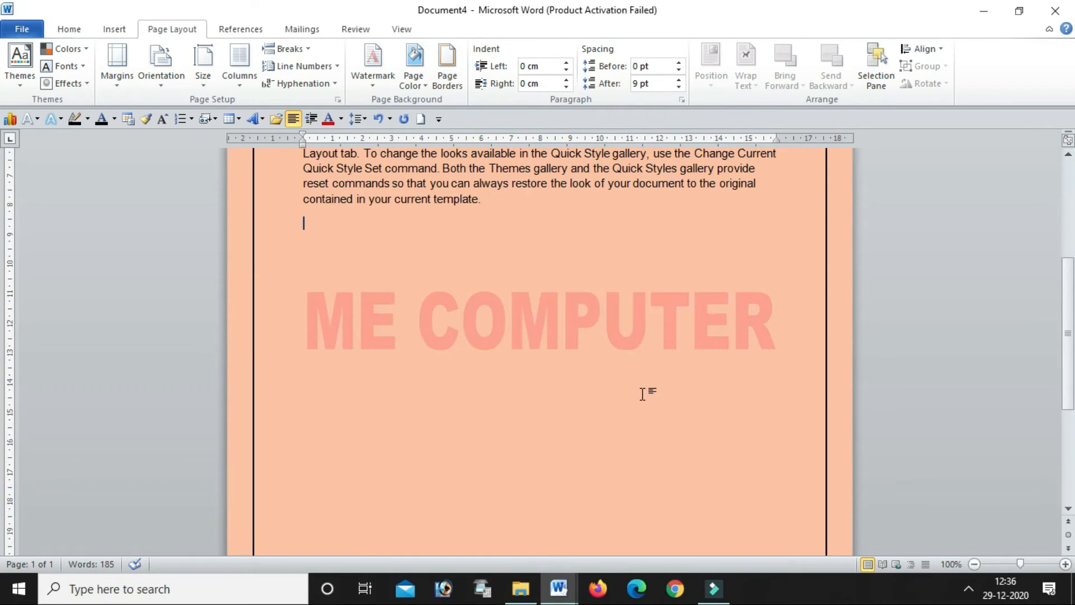
scroll(643, 392, "down", 4, "ctrl")
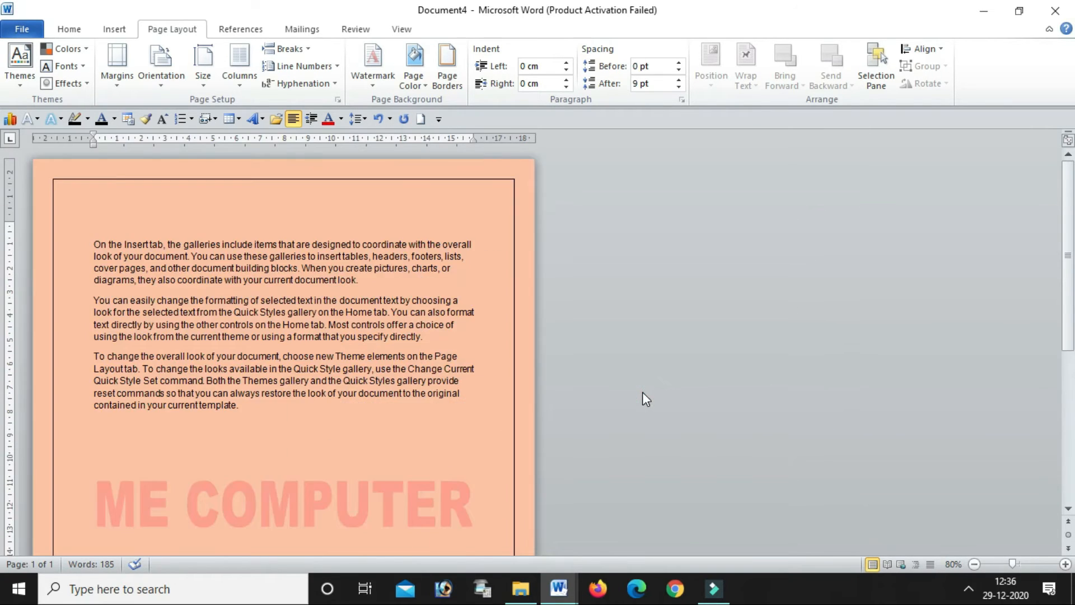
scroll(640, 390, "down", 2)
scroll(639, 391, "up", 1)
scroll(639, 391, "down", 2, "ctrl")
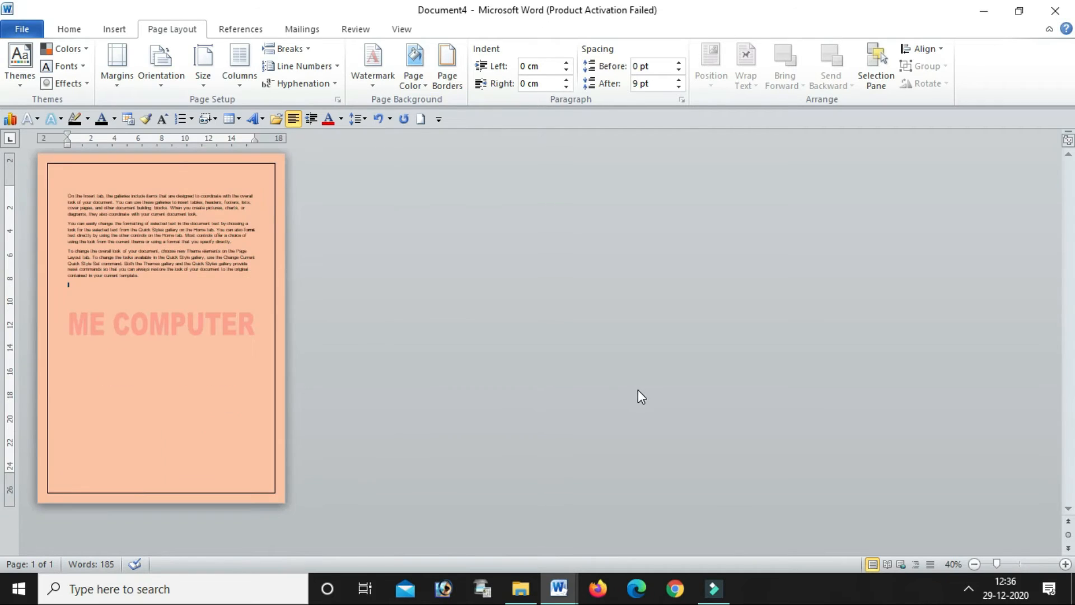
Copy all of the document's text and paste it repeatedly until it runs onto a fourth page
key("ctrl+a")
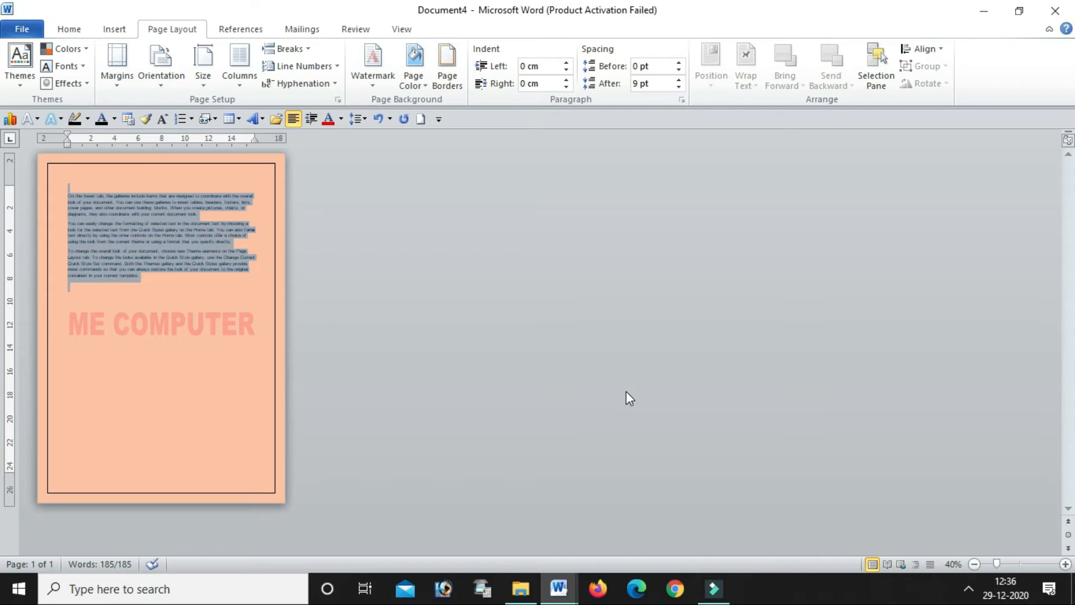
key("ctrl+v")
key("ctrl+v")
key("ctrl+v")
key("ctrl+v")
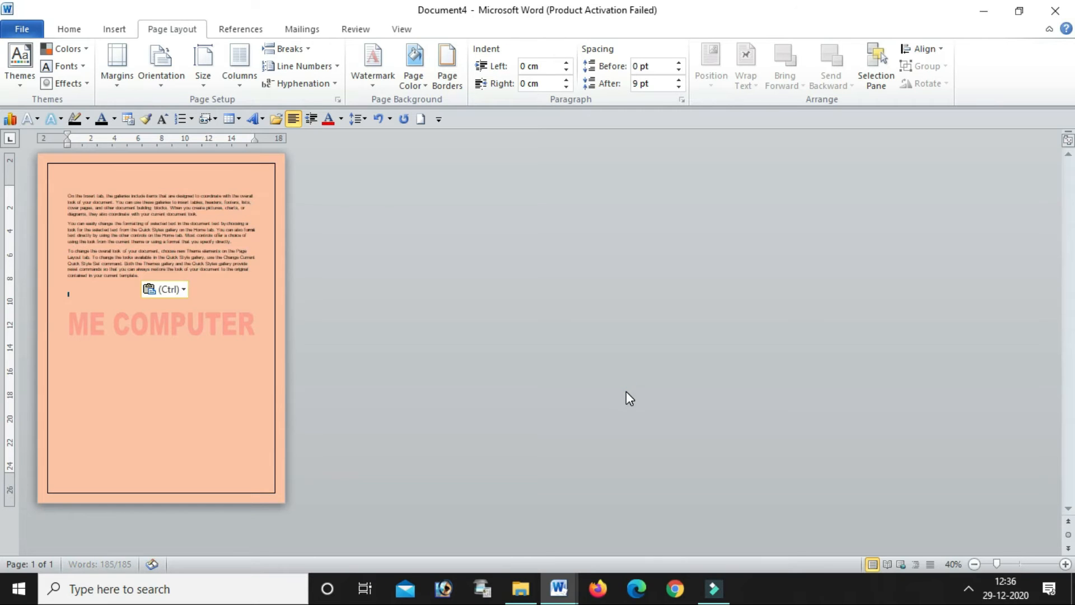
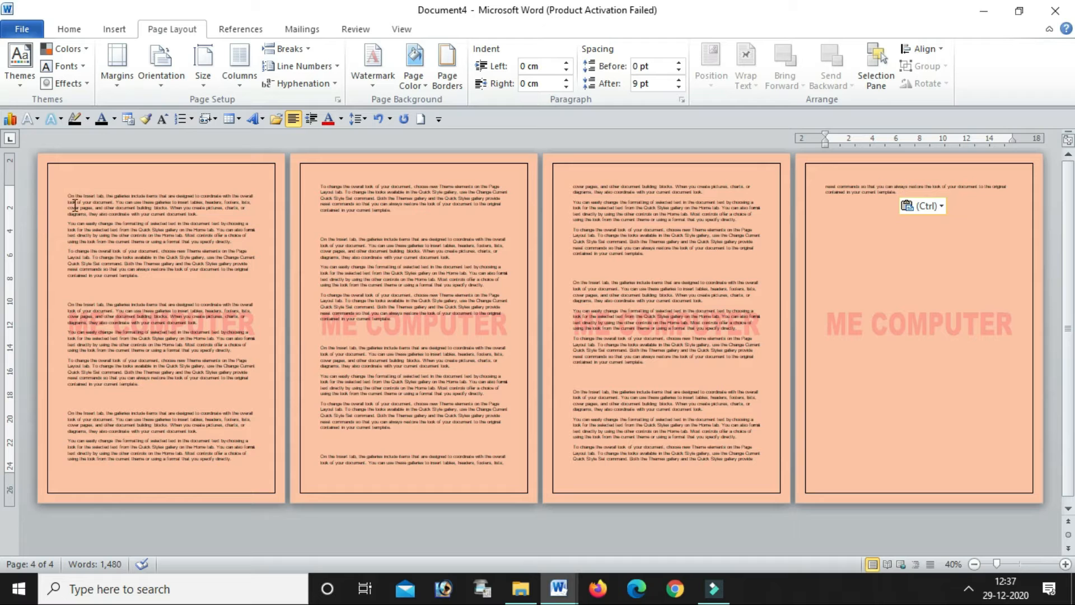
Remove the page border from the whole document
left_click(447, 70)
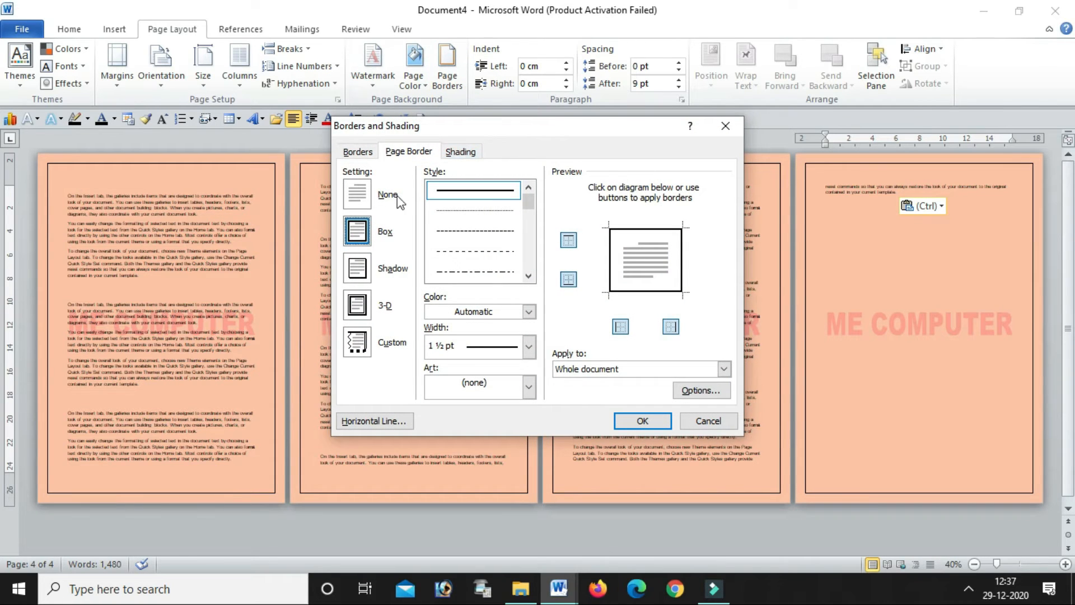
left_click(361, 193)
left_click(651, 420)
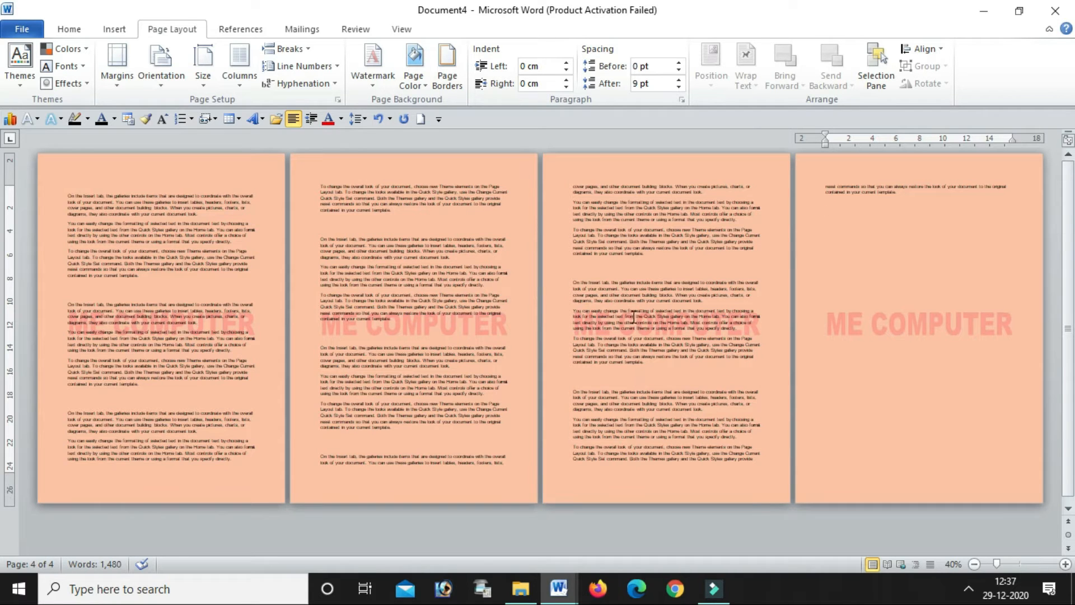
Apply an orange 3 pt shadow page border to the whole document and check it on the pages
left_click(446, 71)
left_click(362, 234)
left_click(361, 283)
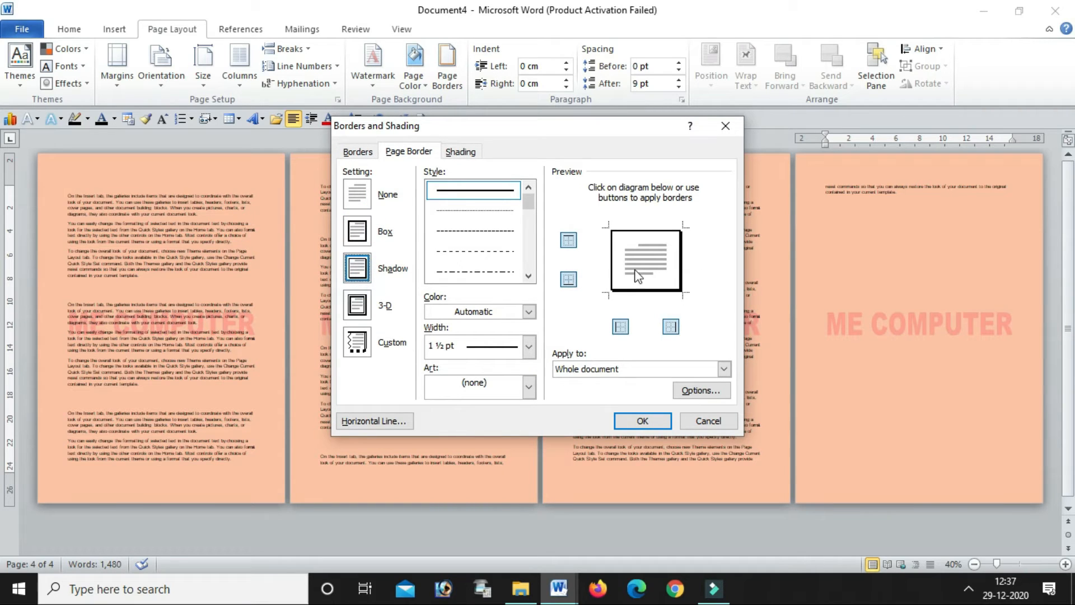
left_click(528, 312)
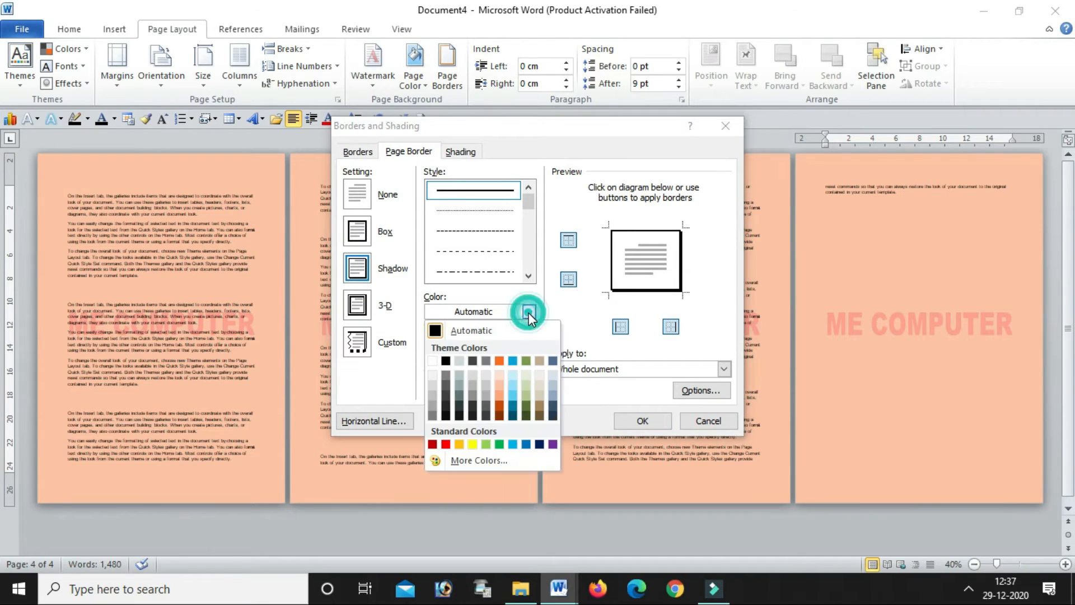
left_click(498, 361)
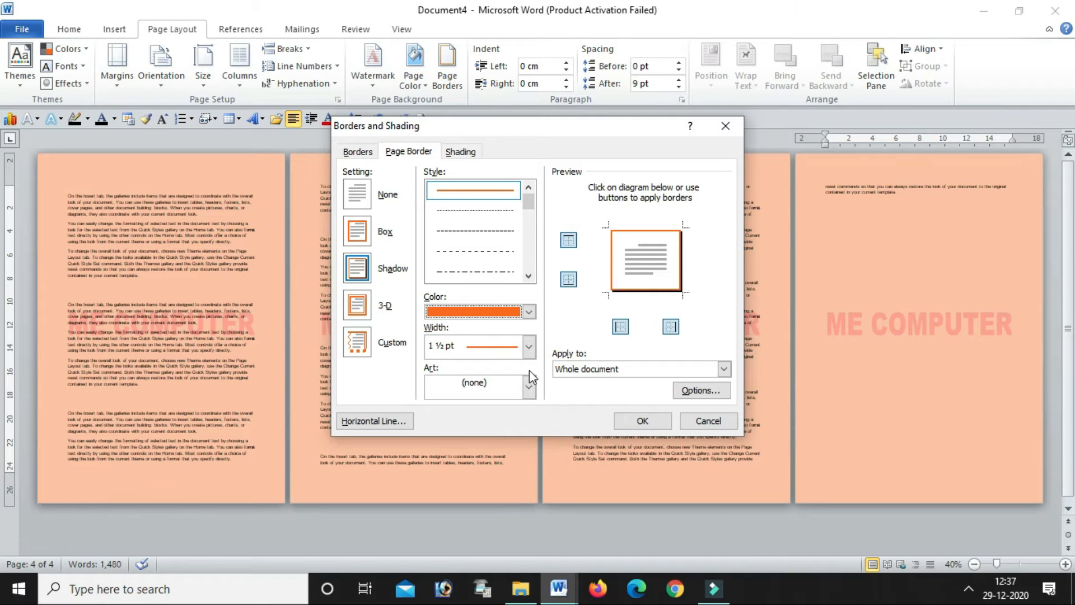
left_click(528, 347)
left_click(501, 491)
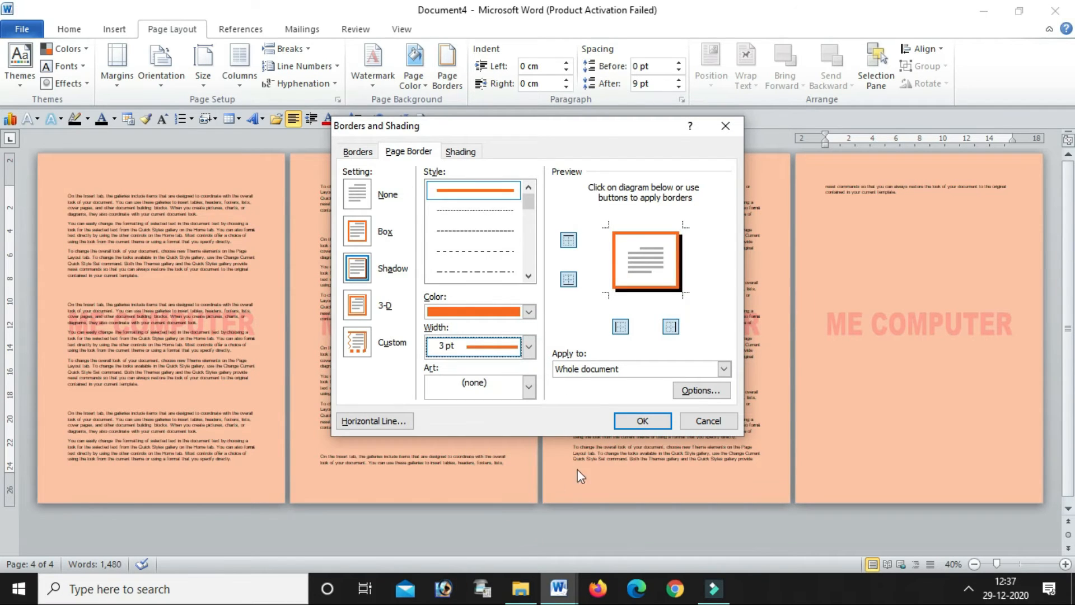
left_click(650, 423)
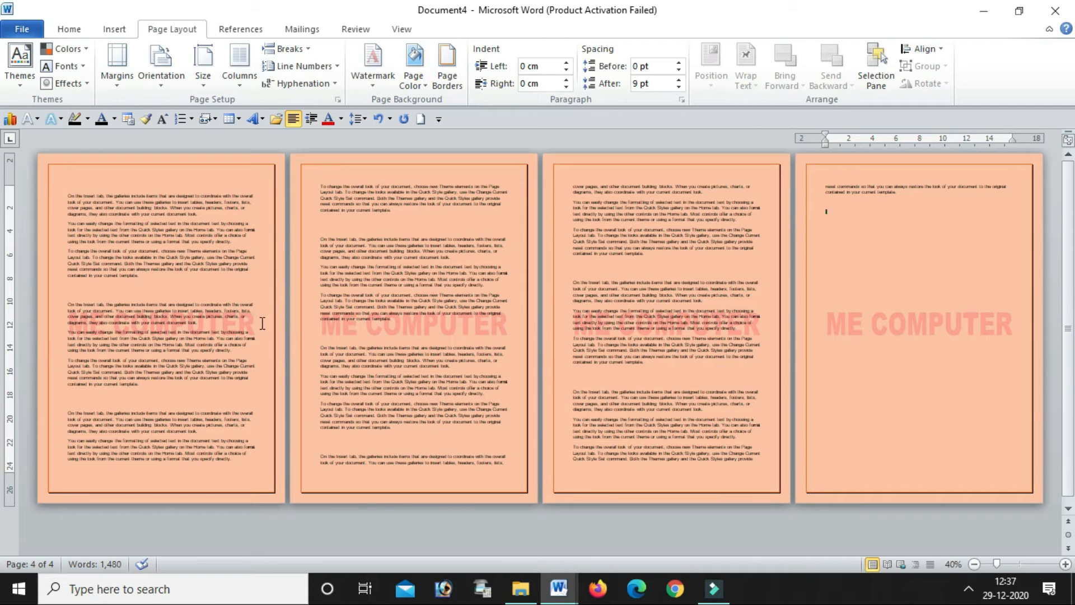
scroll(261, 324, "up", 3)
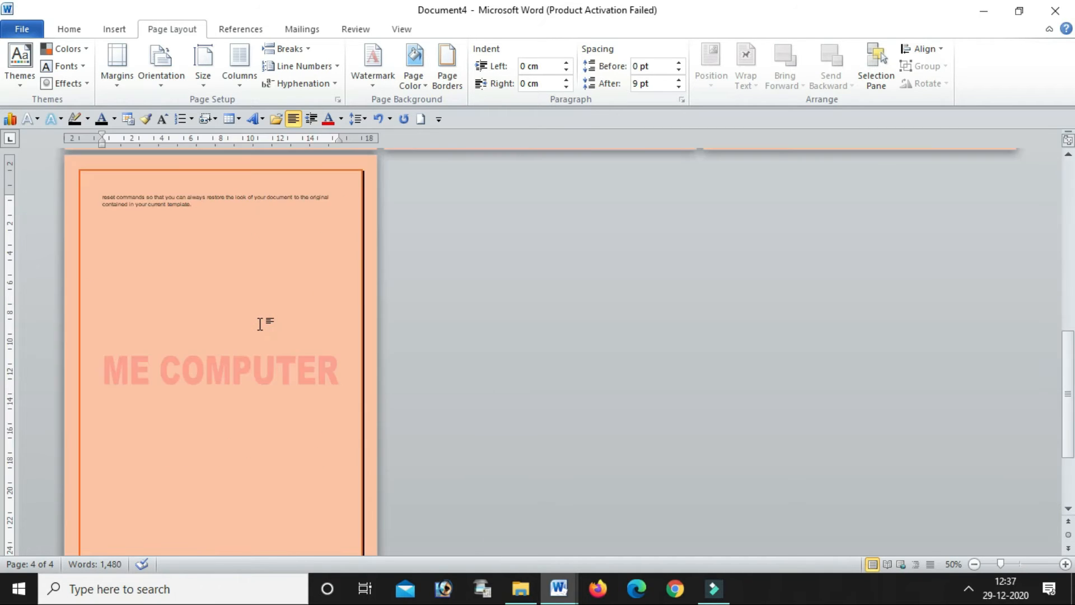
scroll(261, 323, "up", 1)
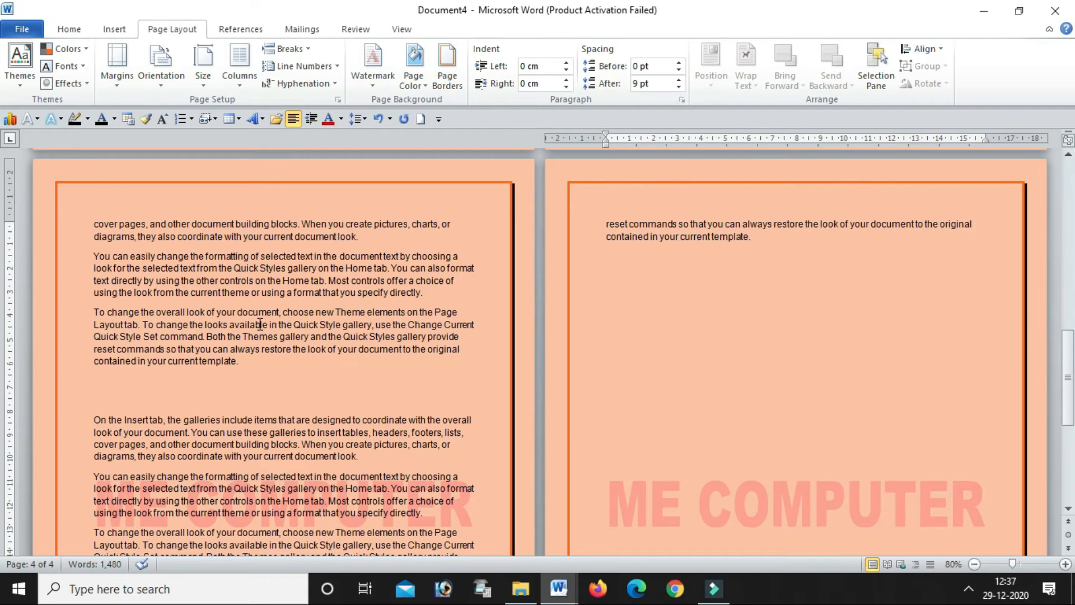
scroll(260, 325, "down", 6)
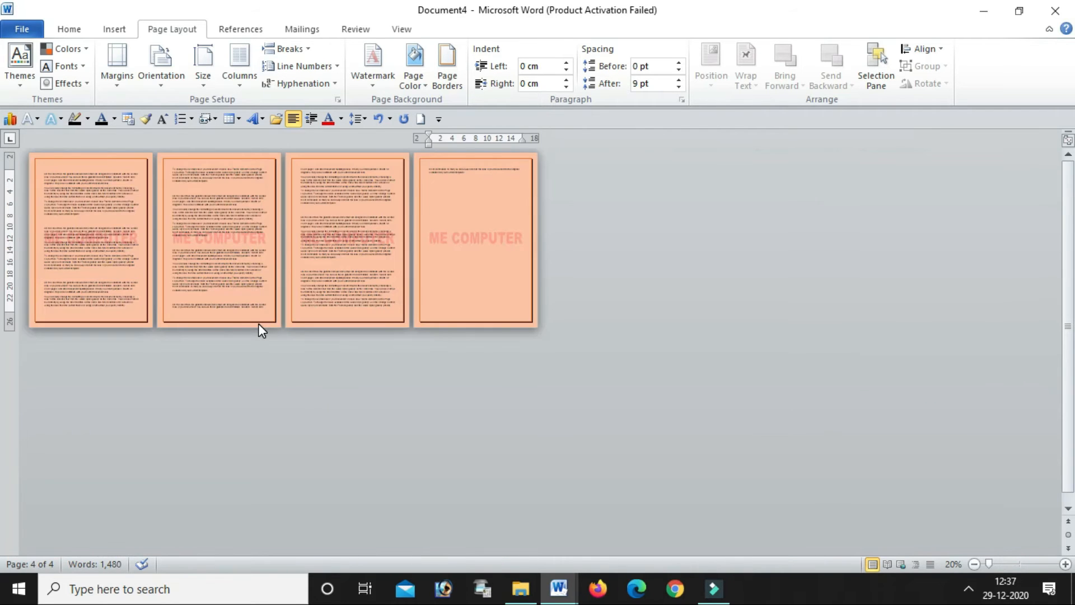
scroll(257, 323, "up", 2)
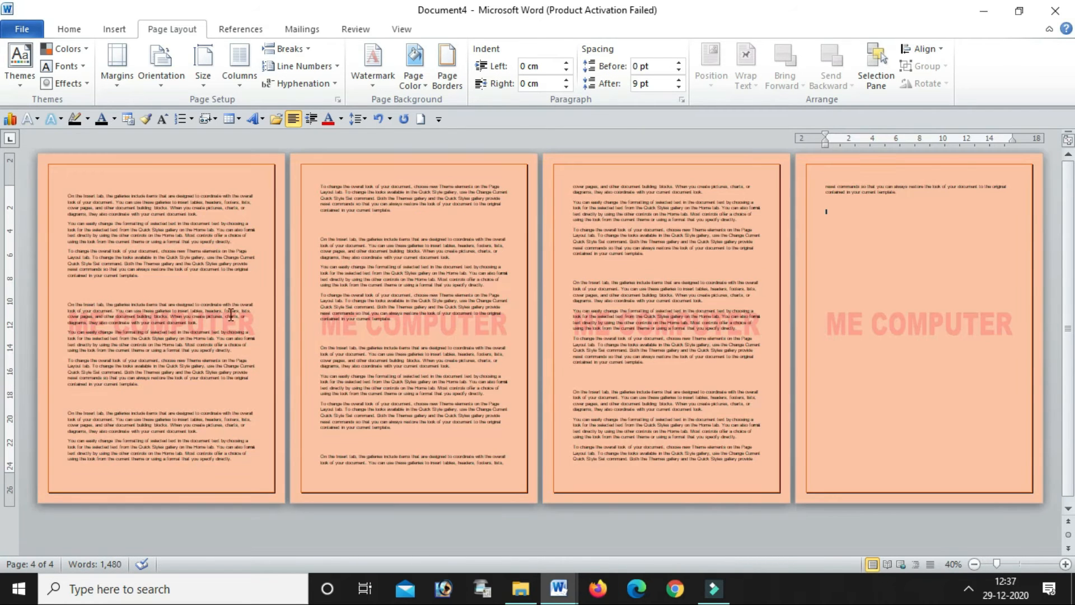
Apply the green tree art page border at 26 pt width to the whole document
left_click(441, 91)
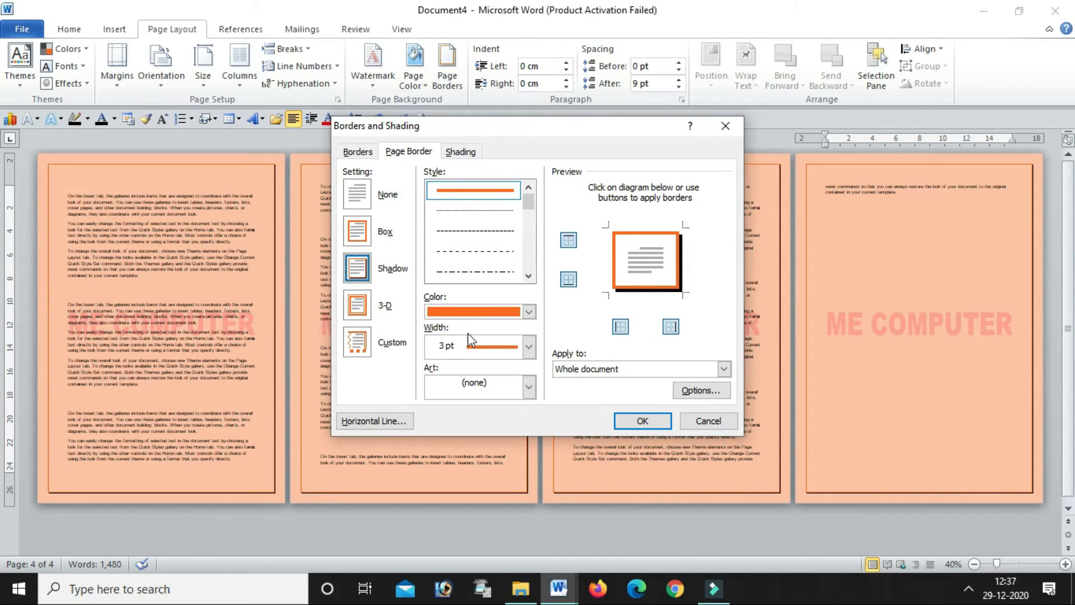
left_click(530, 389)
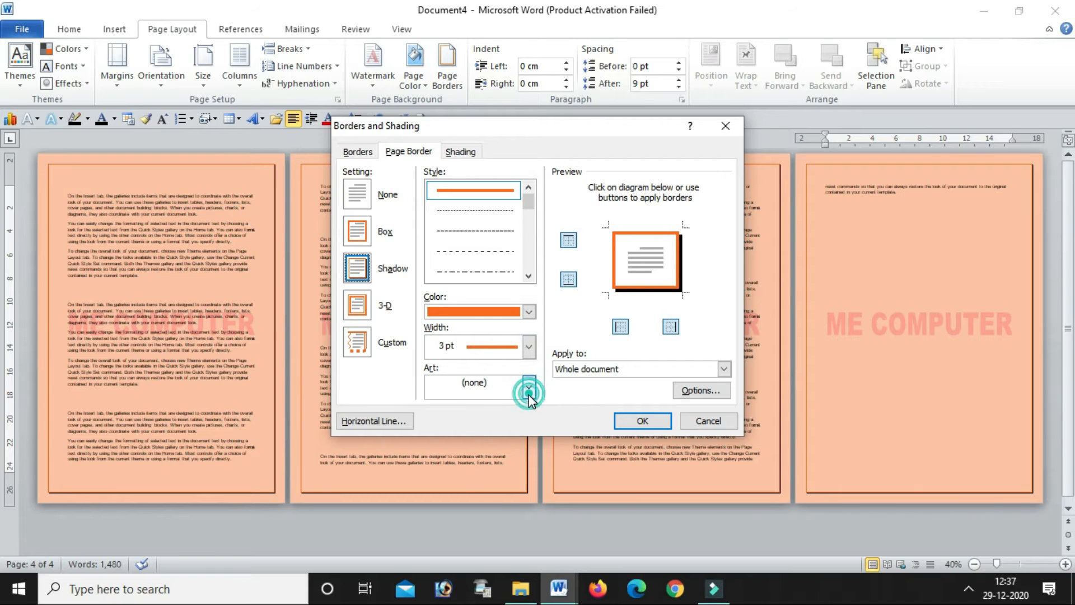
scroll(495, 430, "down", 2)
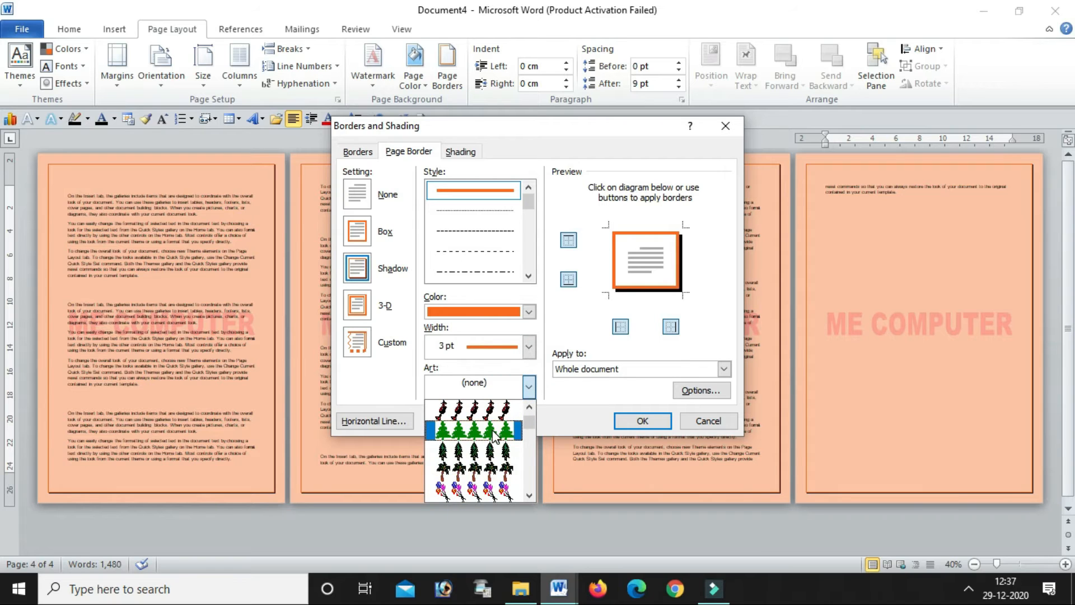
left_click(492, 431)
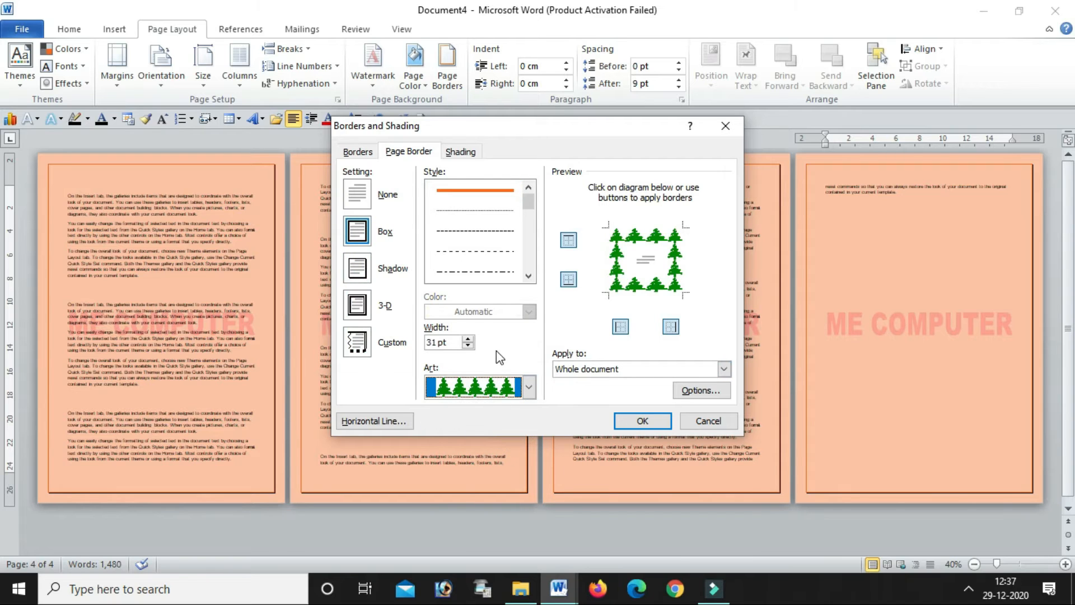
left_click(468, 346)
left_click(468, 346)
left_click(468, 346)
left_click(468, 346)
left_click(468, 346)
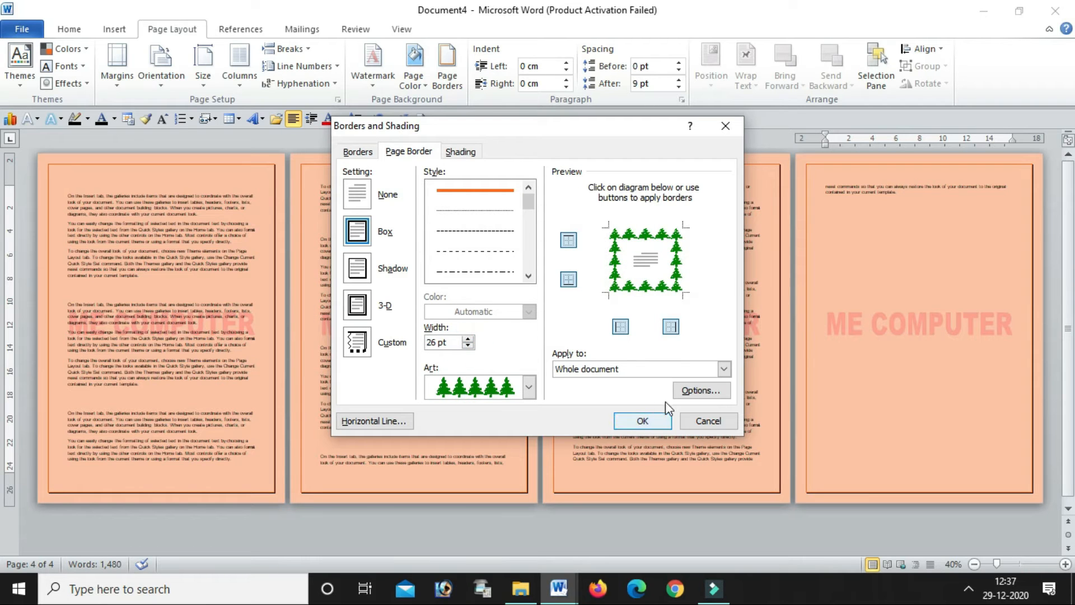
left_click(642, 421)
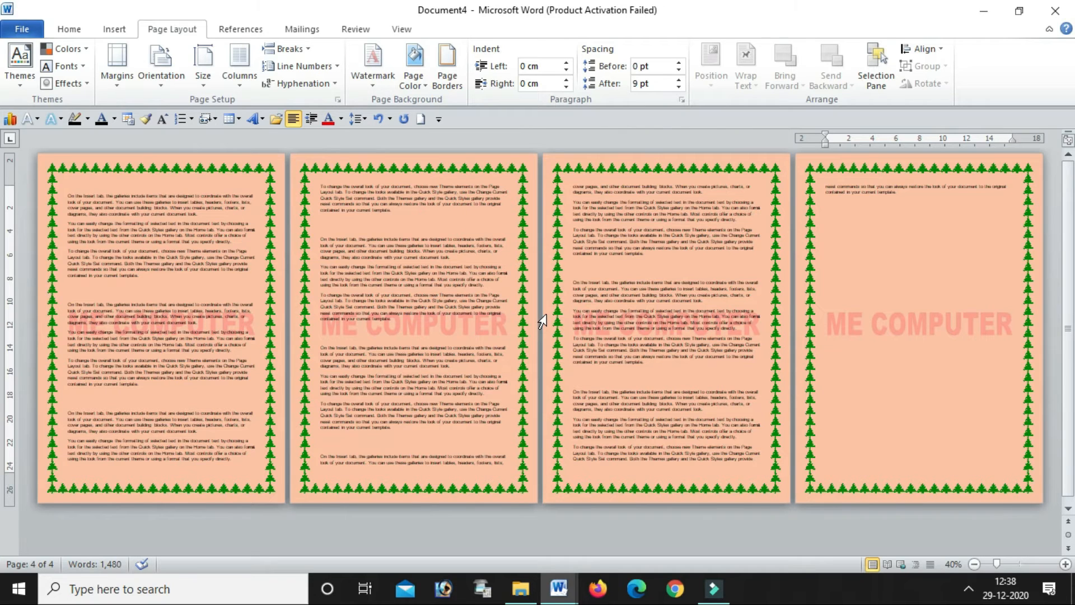
Undo the tree art border, the orange shadow border and the border removal, along with the last pasted copies of the text
key("ctrl+z")
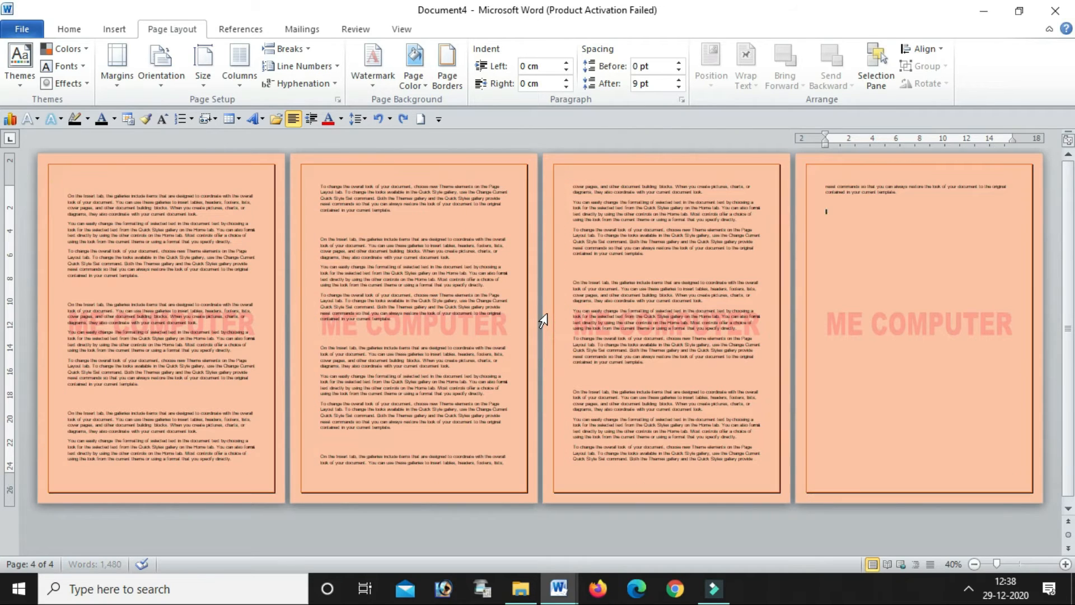
key("ctrl+z")
key("ctrl+z")
key("ctrl+z")
key("ctrl+z")
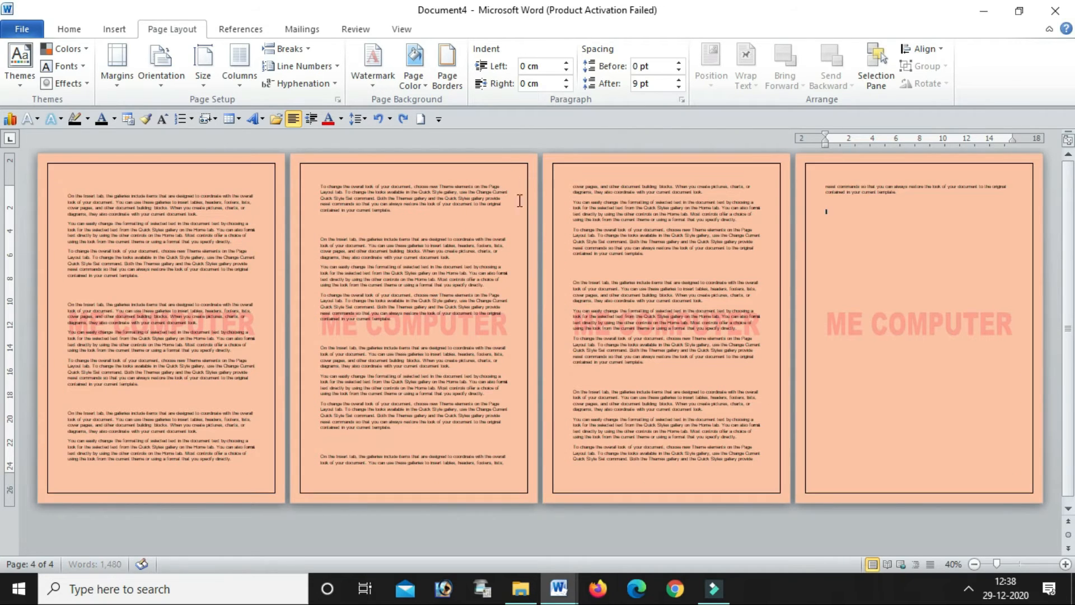
key("ctrl+z")
key("ctrl+z")
key("ctrl+z")
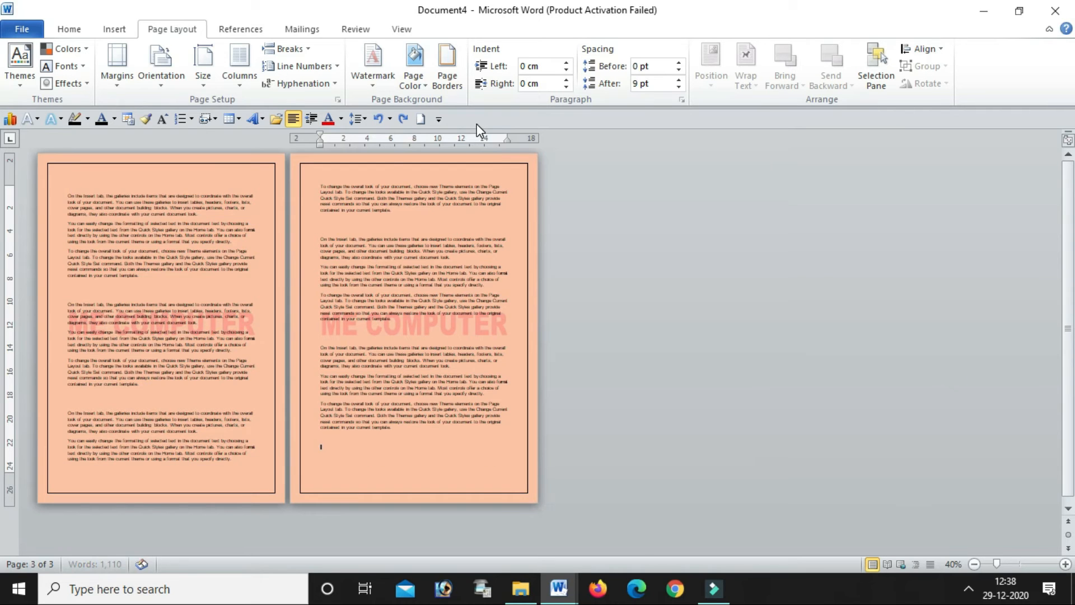
Paste the copied text repeatedly at the end of the document to fill it out to four pages again
key("ctrl+v")
key("ctrl+v")
key("ctrl+v")
key("ctrl+v")
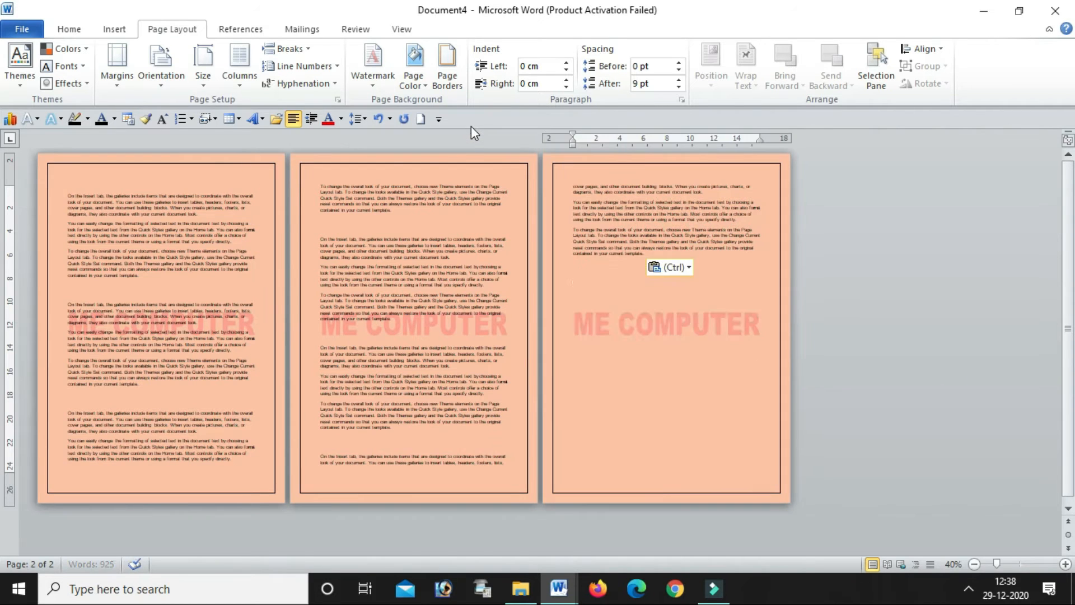
Set the page border to None for the whole four-page document
left_click(446, 72)
left_click(362, 196)
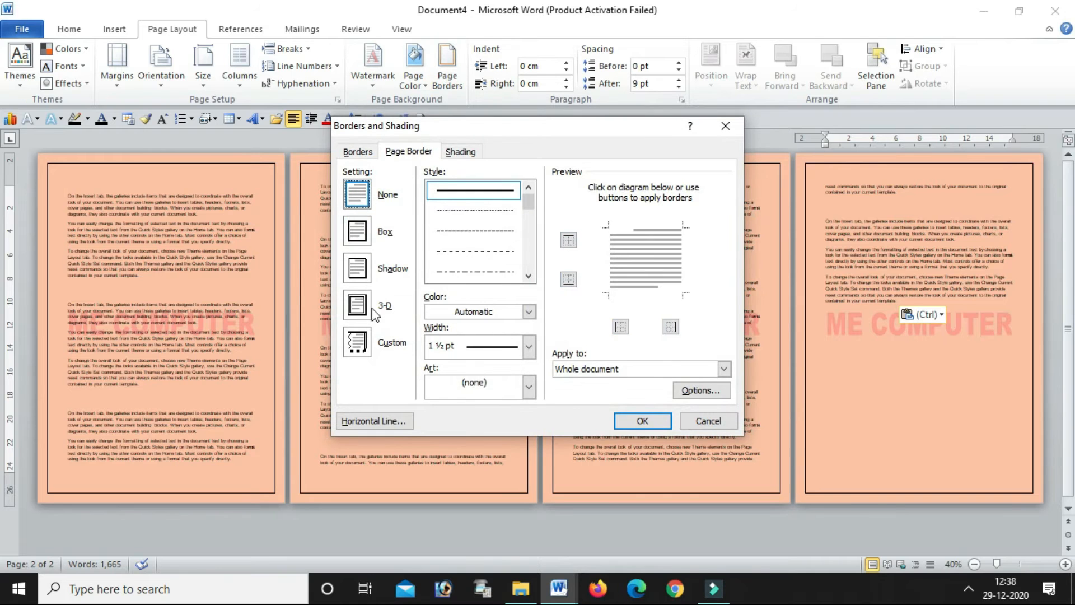
left_click(642, 420)
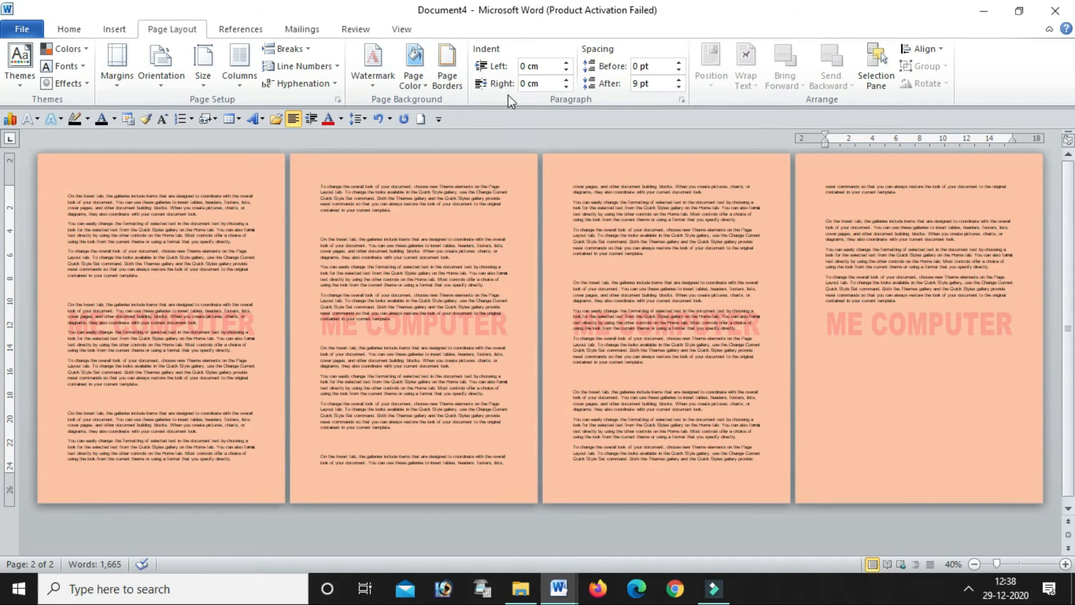
Apply a red 3 pt box page border to the first page only of this section
left_click(446, 73)
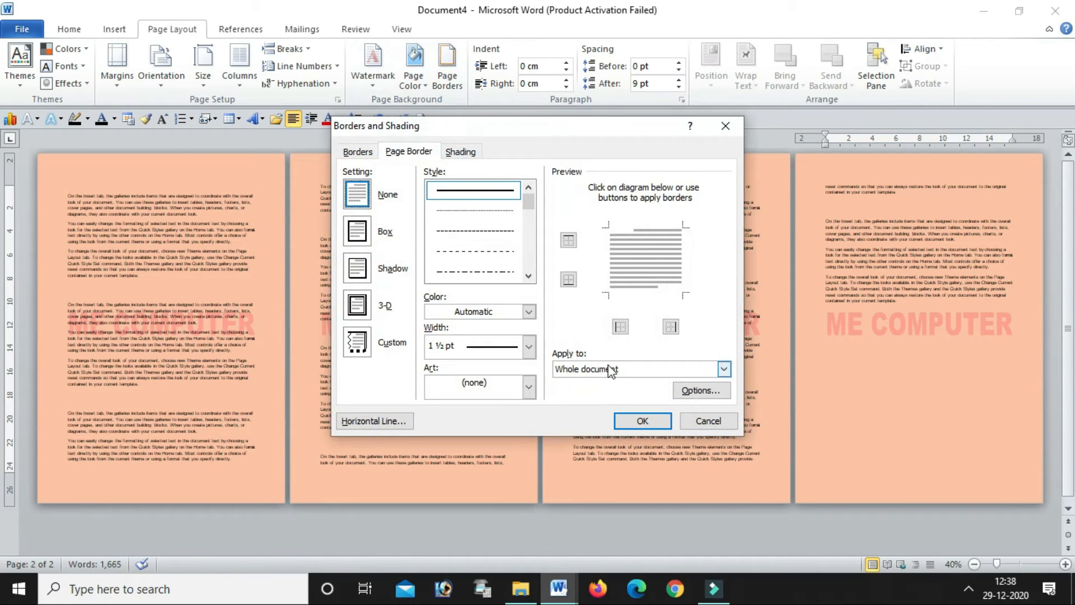
left_click(358, 232)
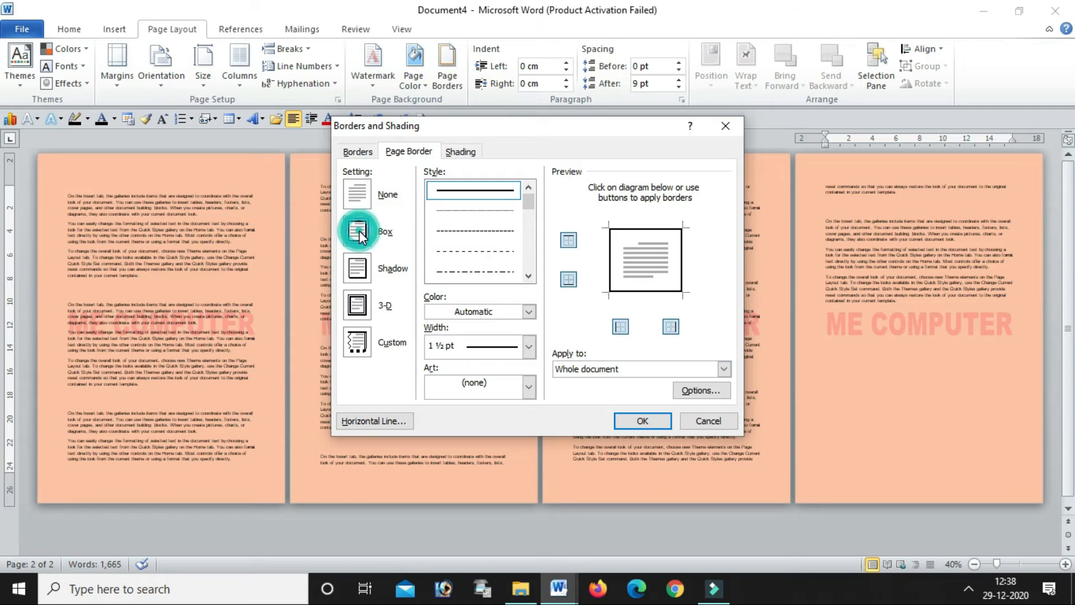
left_click(530, 345)
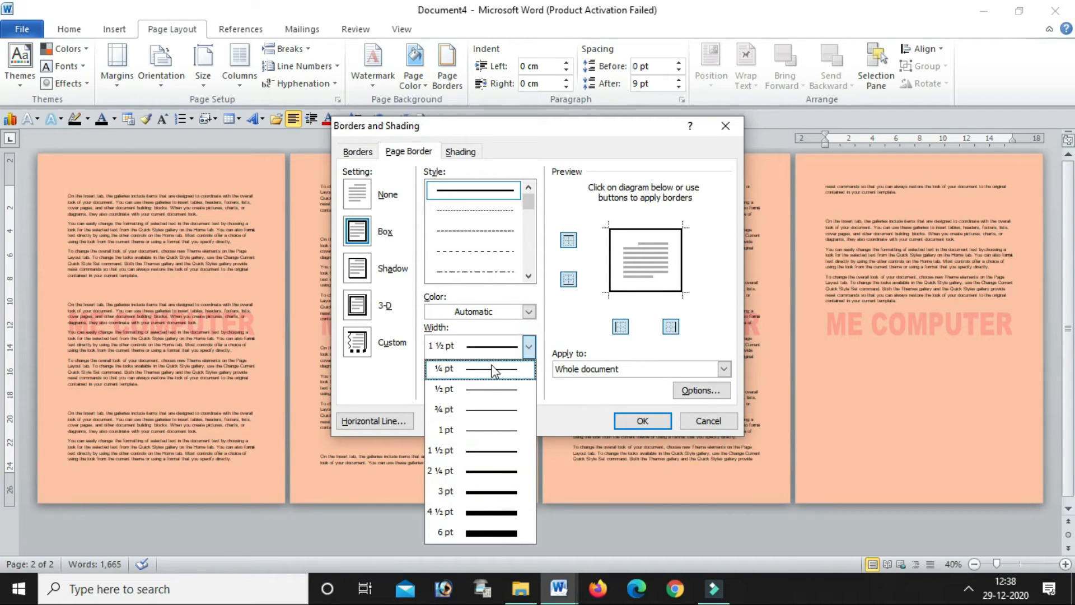
left_click(529, 312)
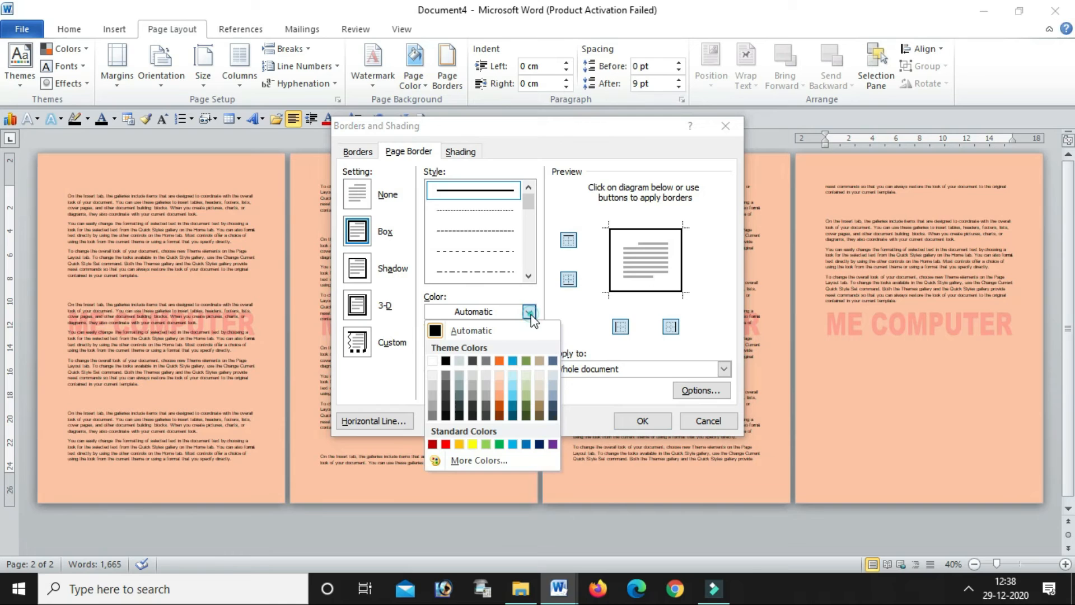
left_click(446, 444)
left_click(525, 352)
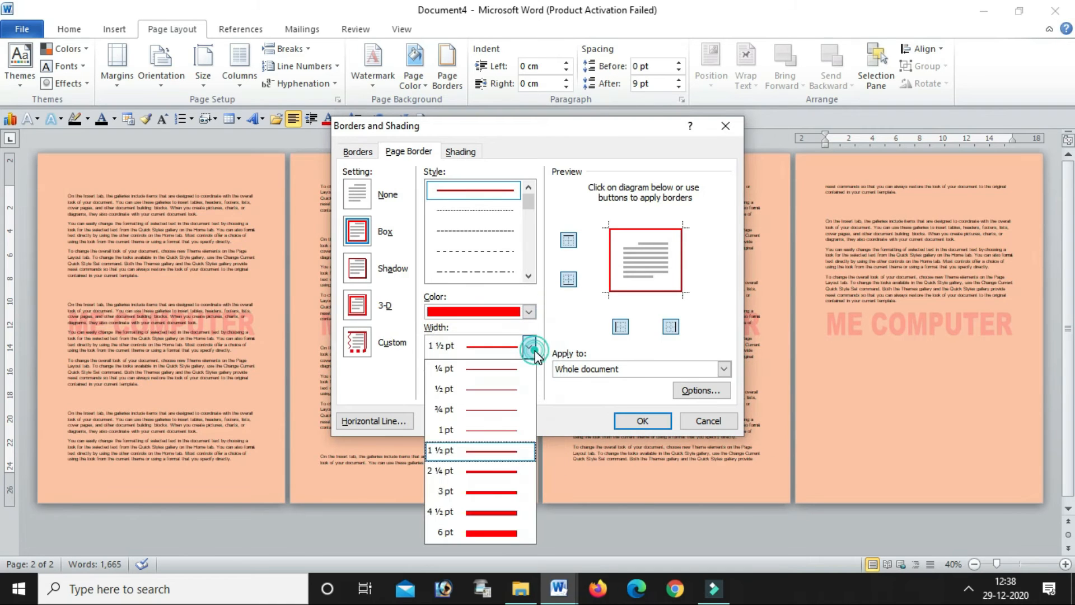
left_click(487, 494)
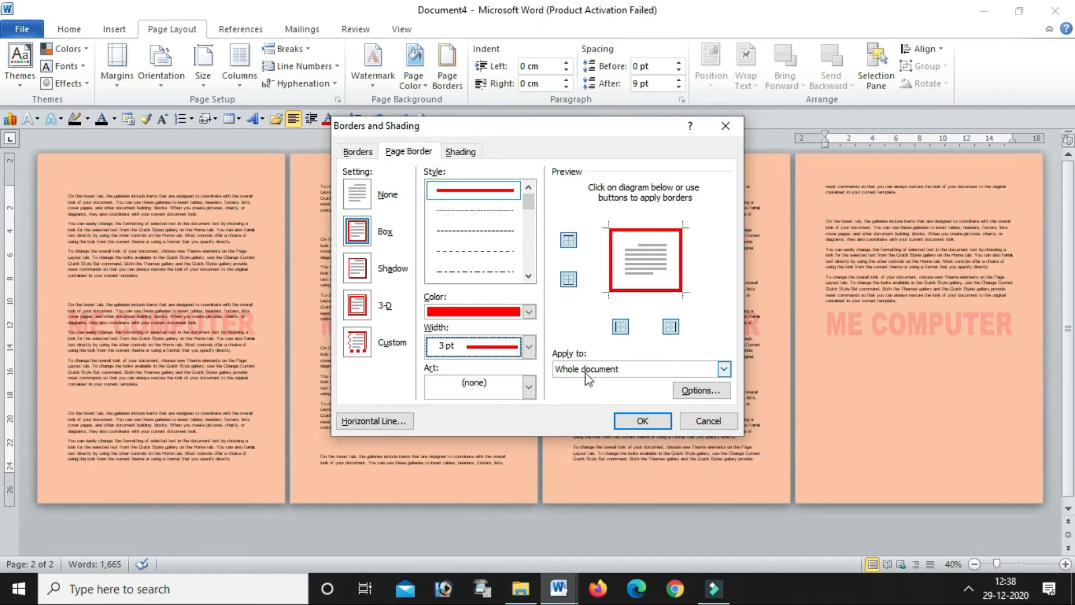
left_click(723, 369)
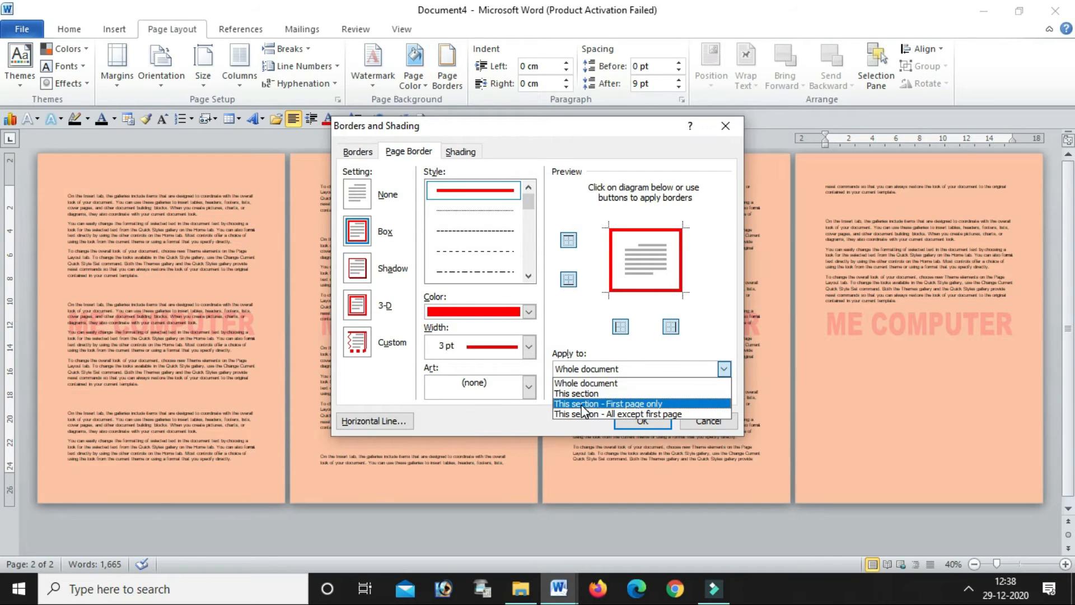
left_click(654, 402)
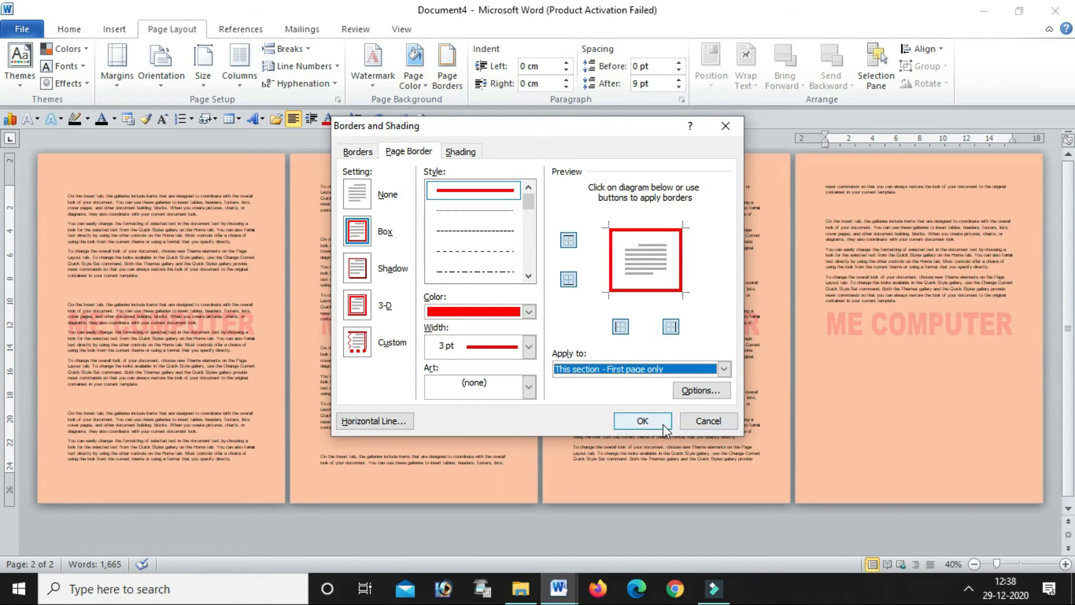
left_click(650, 421)
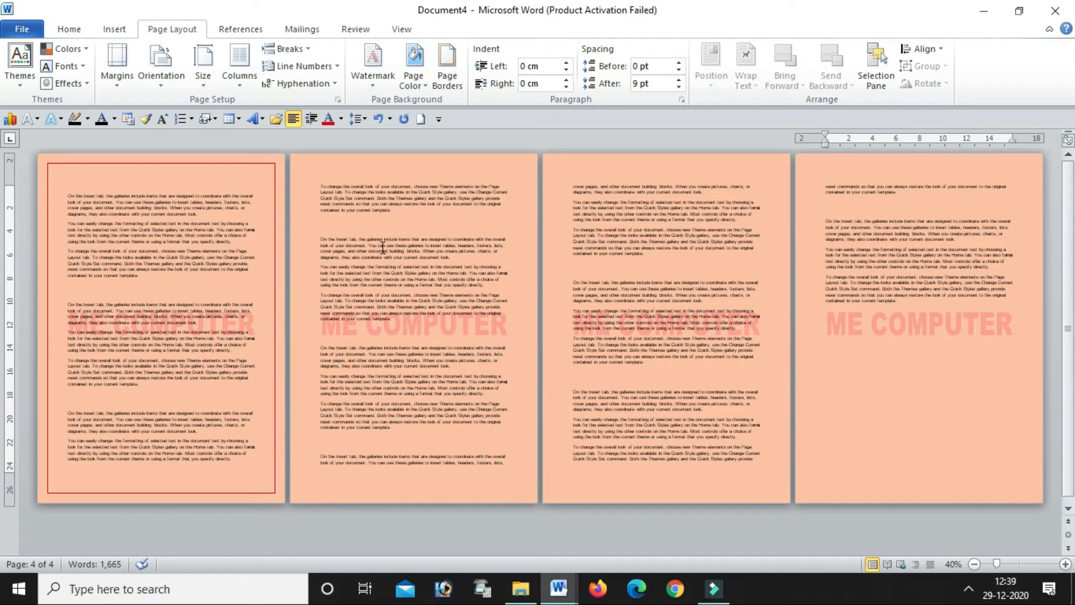
Undo the first-page border and set the page border to None for all pages except the first in this section
key("ctrl+z")
left_click(452, 75)
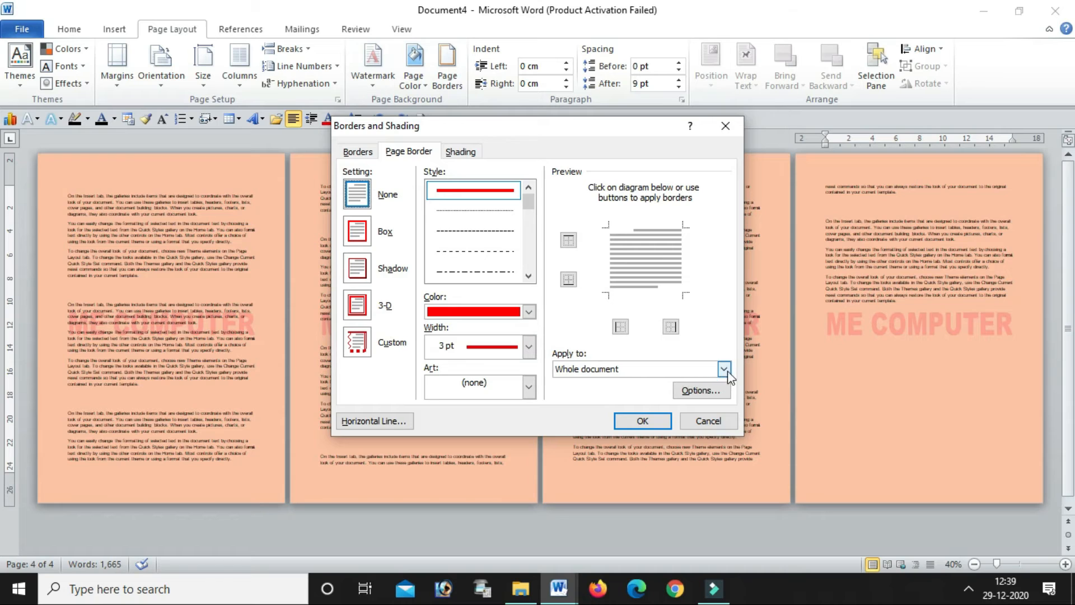
left_click(724, 370)
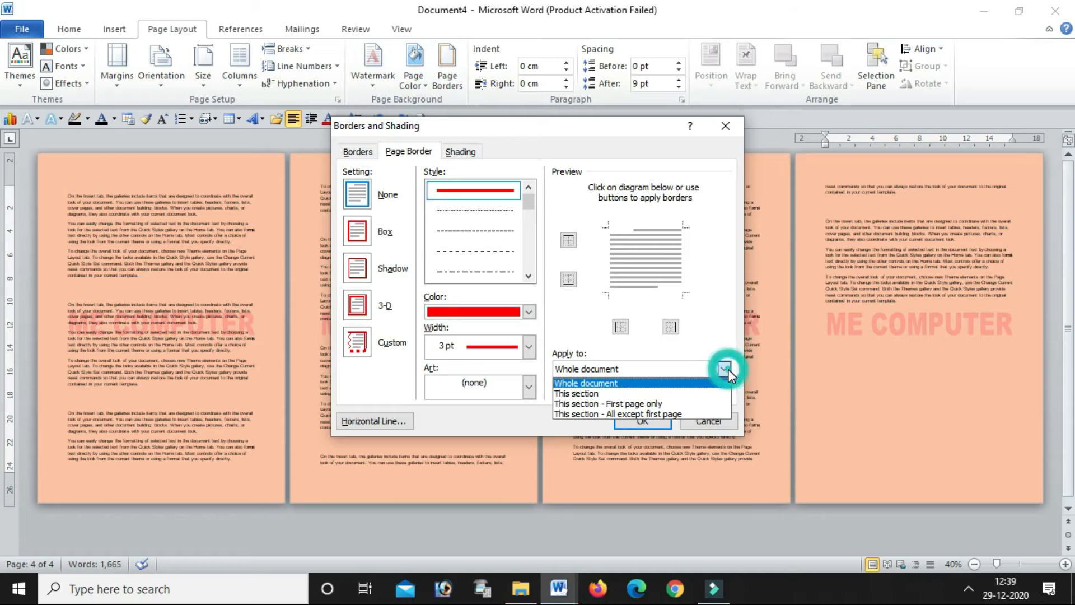
left_click(605, 416)
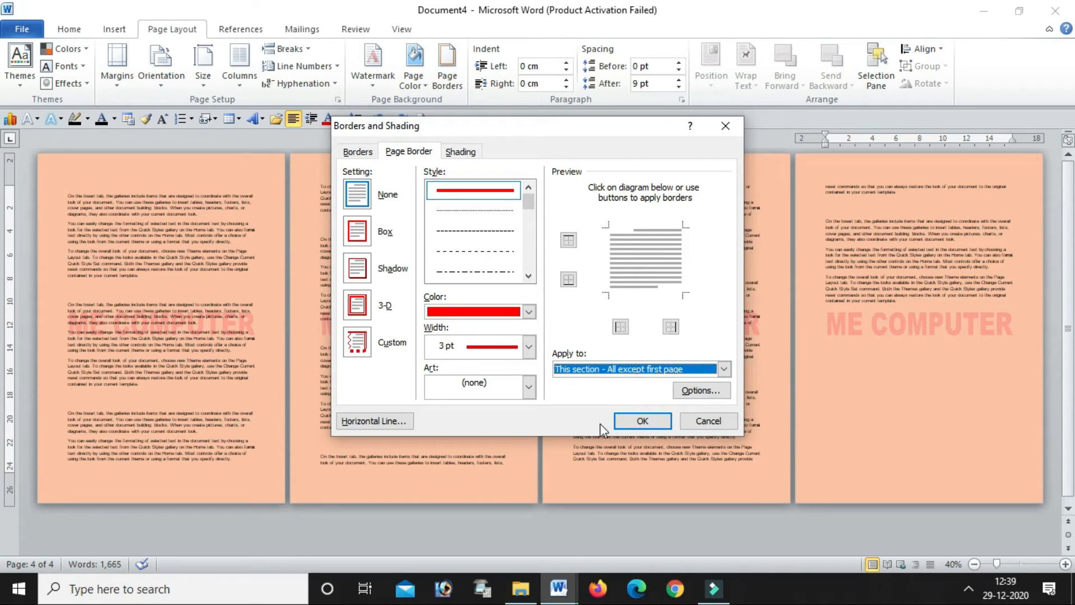
left_click(644, 421)
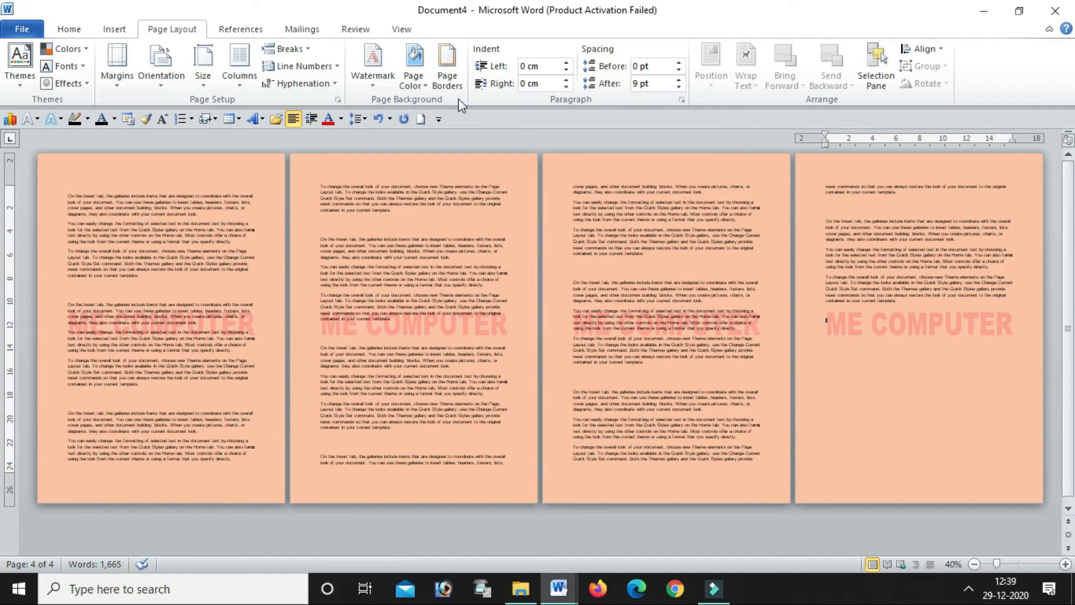
Apply a red 4½ pt box page border to all pages of this section except the first
left_click(447, 65)
left_click(363, 232)
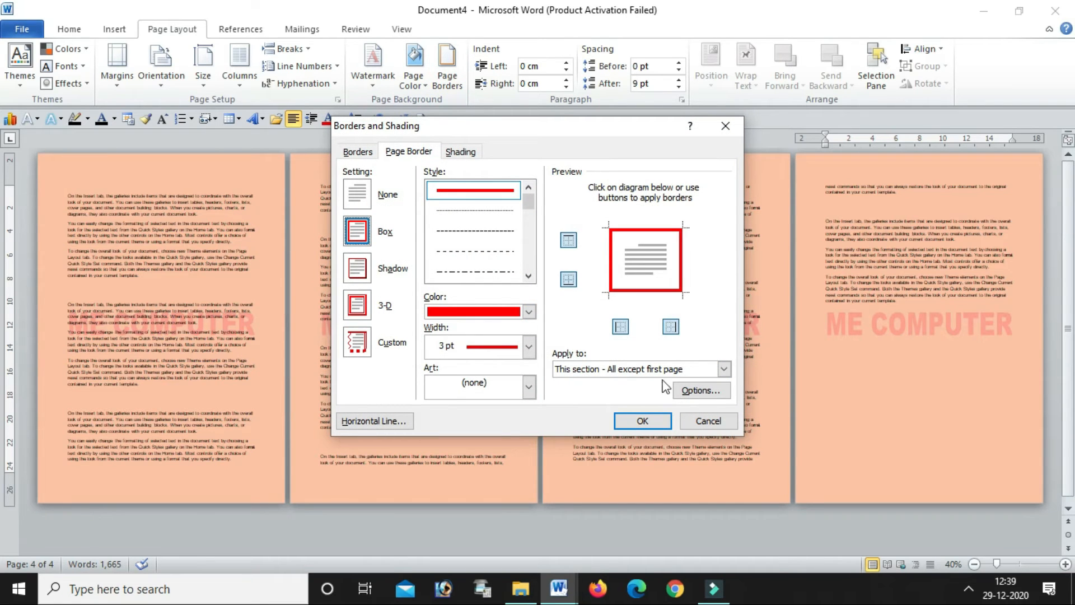
left_click(529, 347)
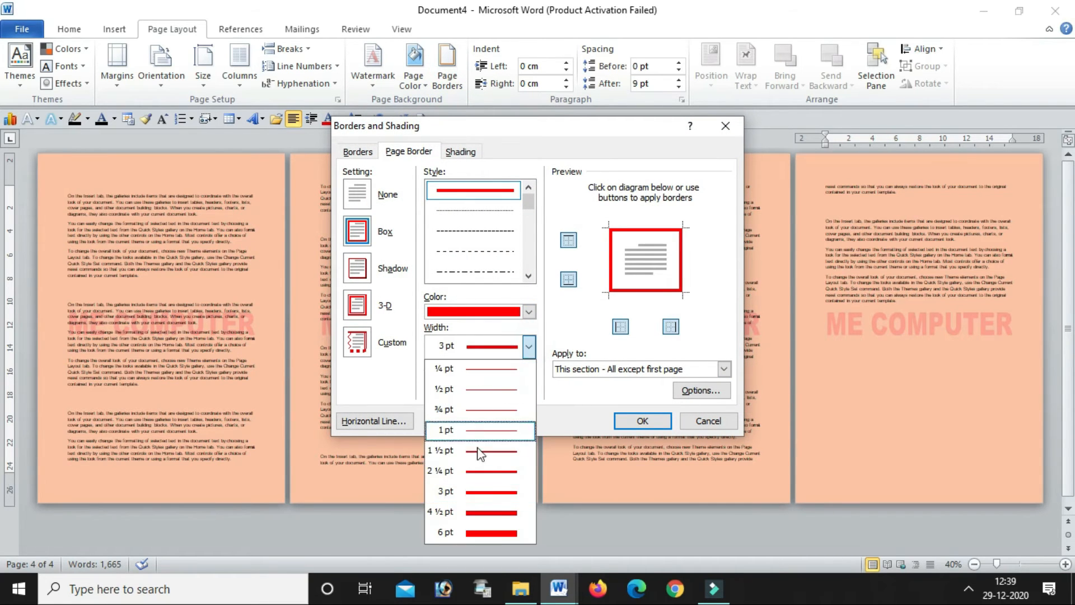
left_click(492, 512)
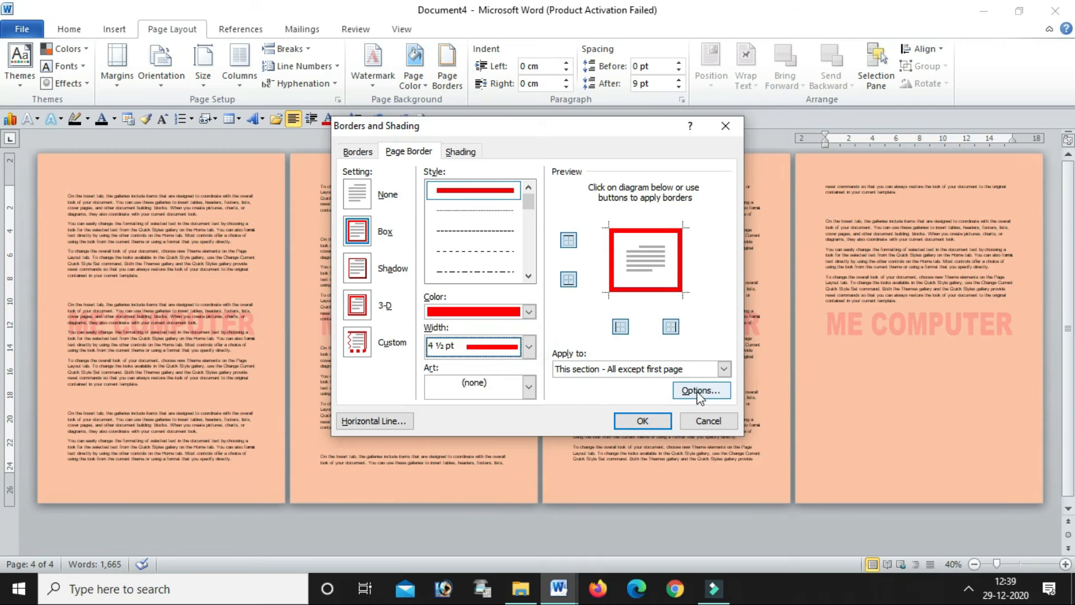
left_click(643, 420)
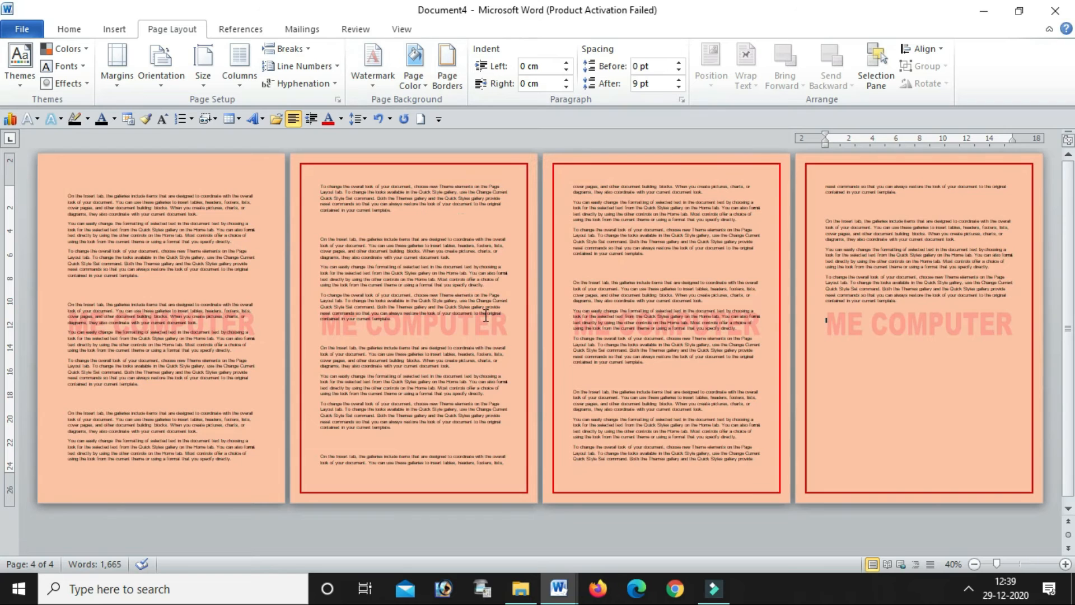
Replace all the document text with sample paragraphs generated by =RAND()
scroll(484, 316, "up", 6)
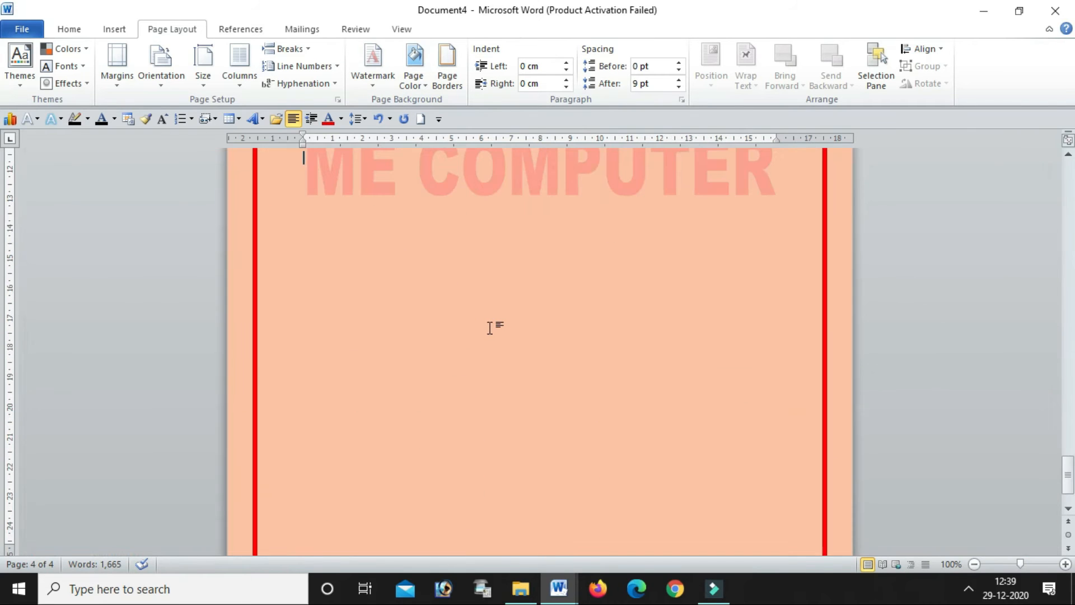
scroll(489, 328, "up", 3)
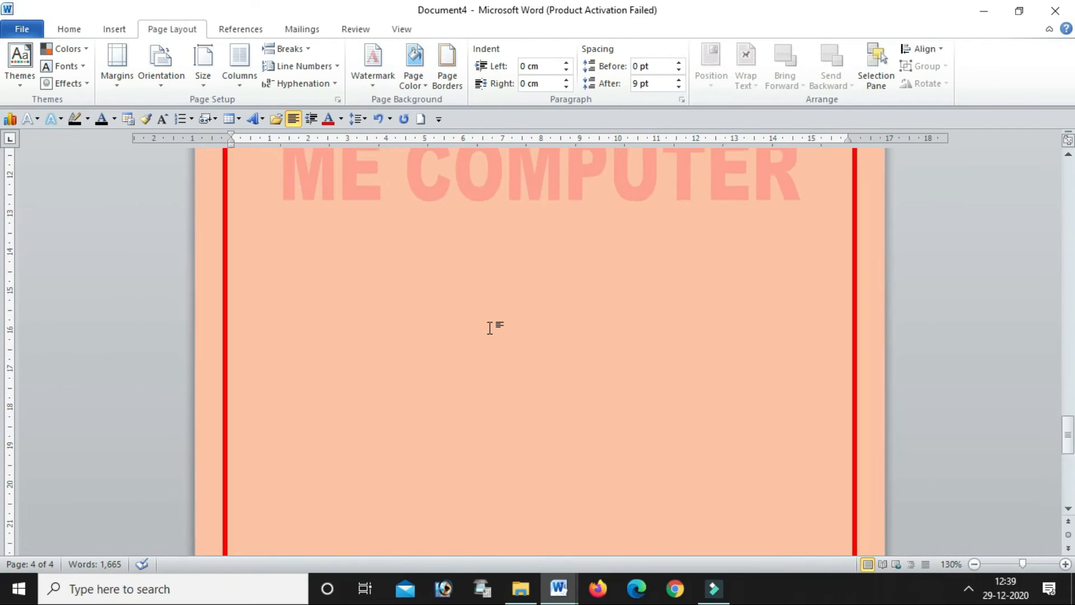
scroll(489, 327, "down", 3)
left_click_drag(1068, 473, 1068, 174)
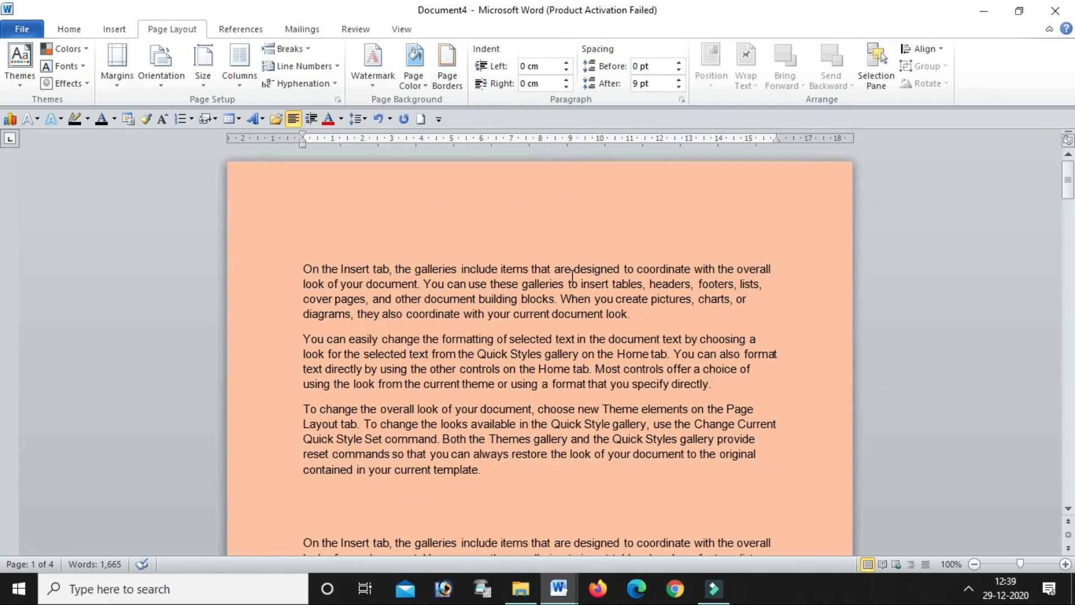
key("ctrl+a")
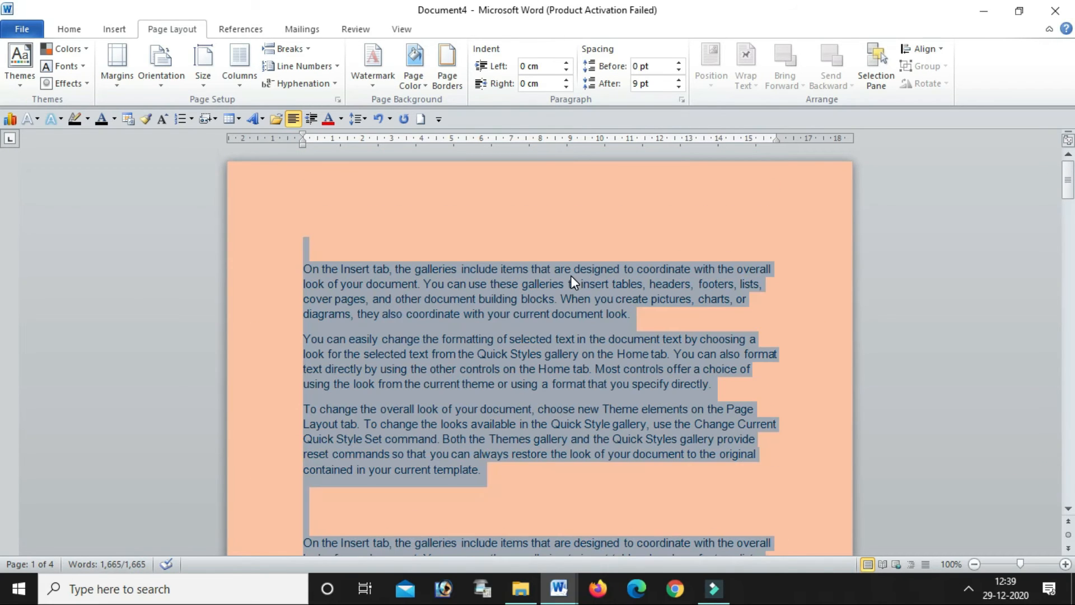
key("Delete")
type("=RAND")
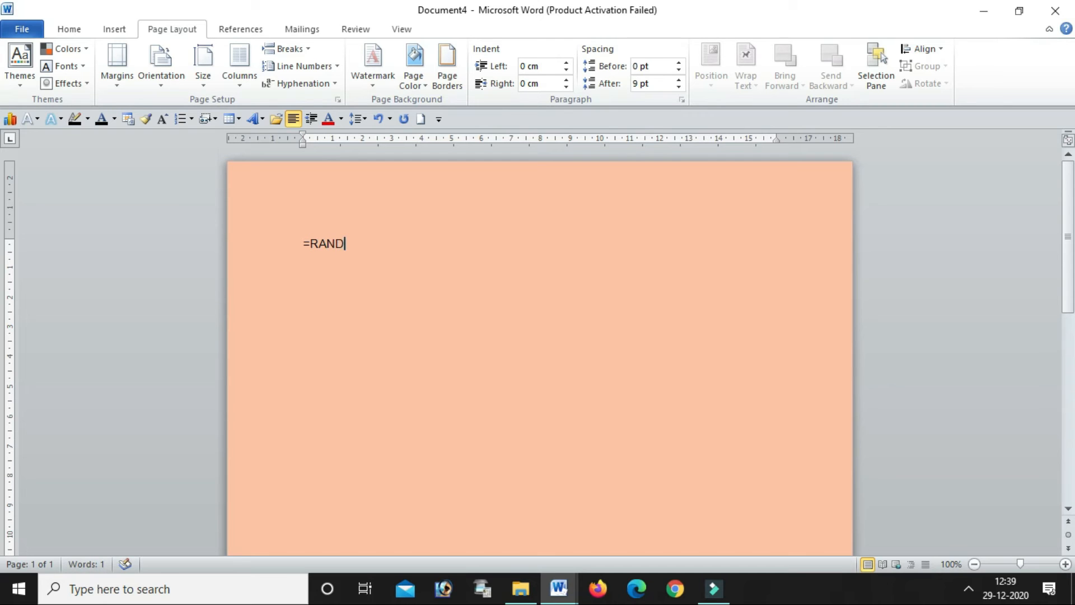
type("()")
key("Return")
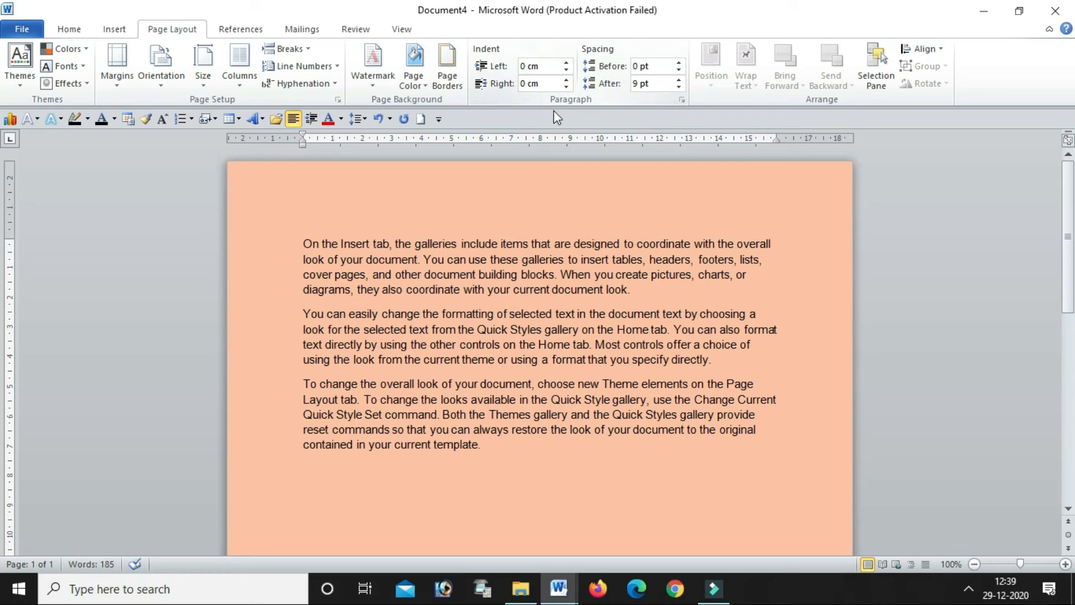
Justify the three sample paragraphs and set their left indent to 2.1 cm
left_click_drag(293, 244, 474, 475)
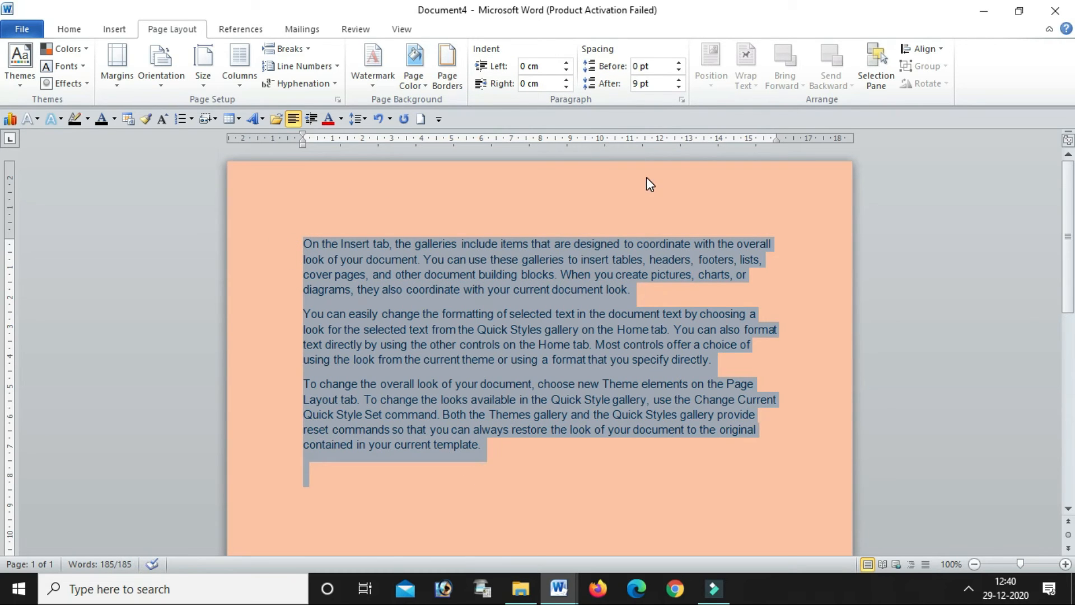
key("ctrl+j")
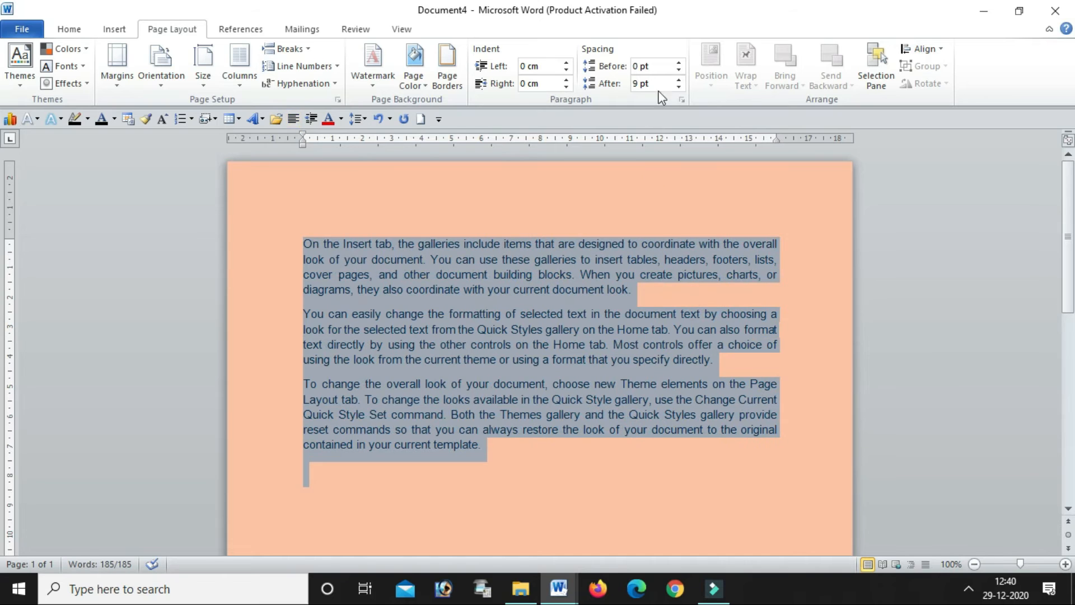
left_click(567, 63)
left_click(567, 62)
left_click(567, 63)
left_click(567, 63)
left_click_drag(566, 63, 567, 64)
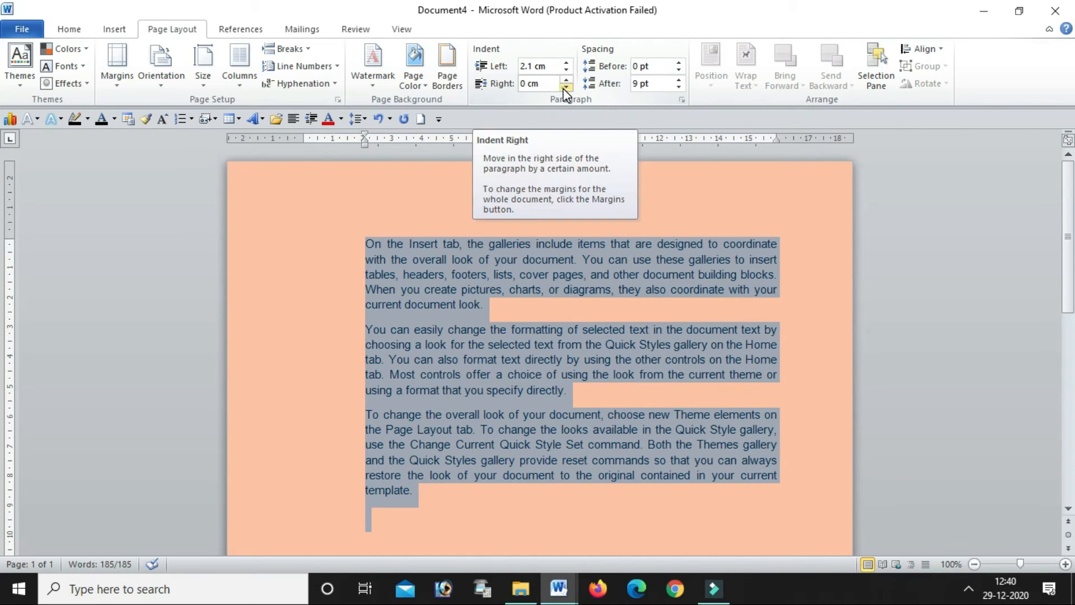
Lower the right indent of the selected paragraphs to -0.6 cm
left_click(566, 88)
left_click(566, 87)
left_click(566, 87)
left_click(566, 87)
left_click(566, 87)
left_click(566, 87)
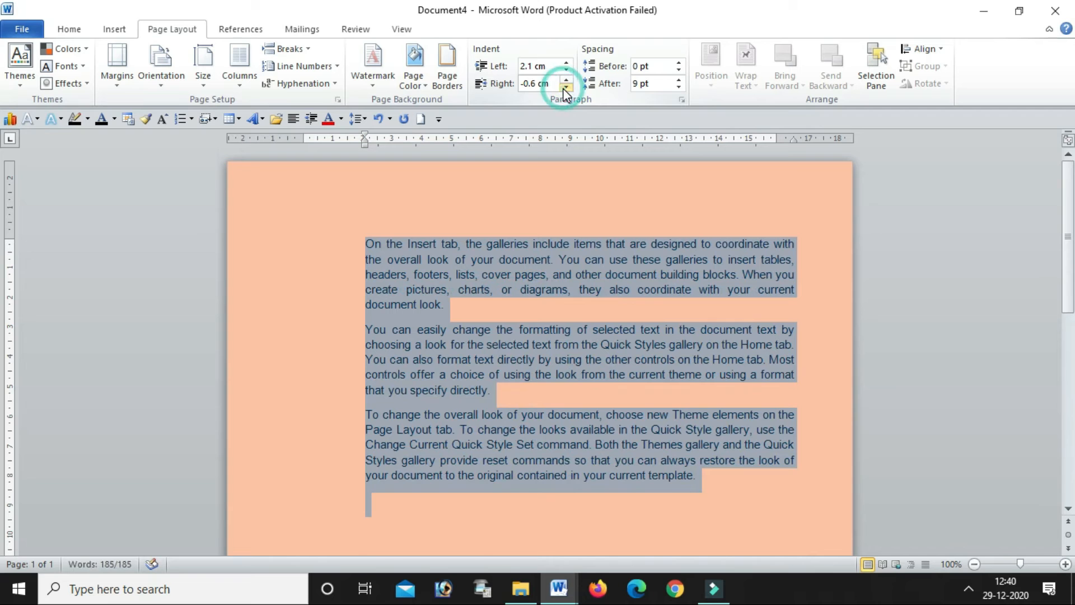
Raise the right indent of the selected paragraphs to 1.2 cm
left_click(566, 80)
left_click(566, 80)
left_click(566, 80)
left_click(566, 80)
left_click(566, 80)
left_click(566, 80)
left_click(566, 80)
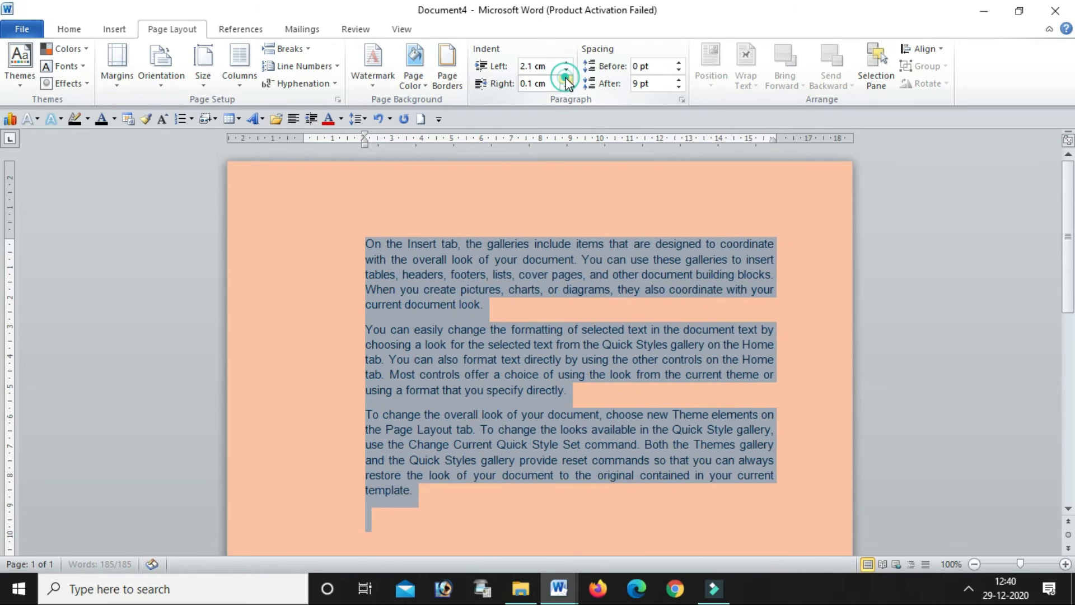
left_click(566, 80)
left_click(566, 81)
left_click(566, 80)
left_click(566, 80)
left_click(566, 80)
left_click(566, 81)
left_click(566, 80)
left_click(566, 80)
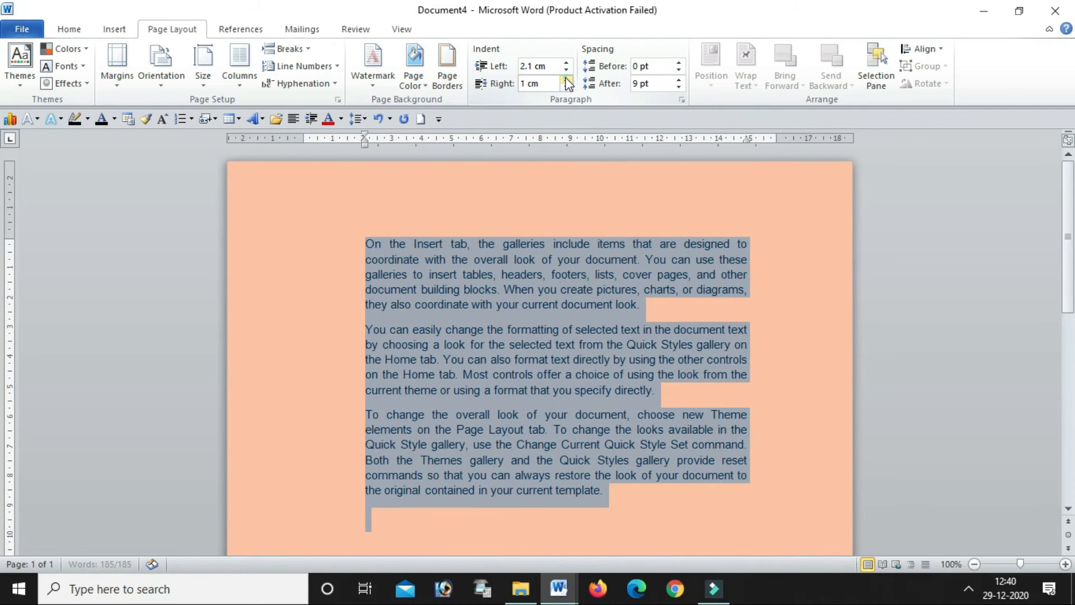
left_click(566, 81)
left_click(566, 80)
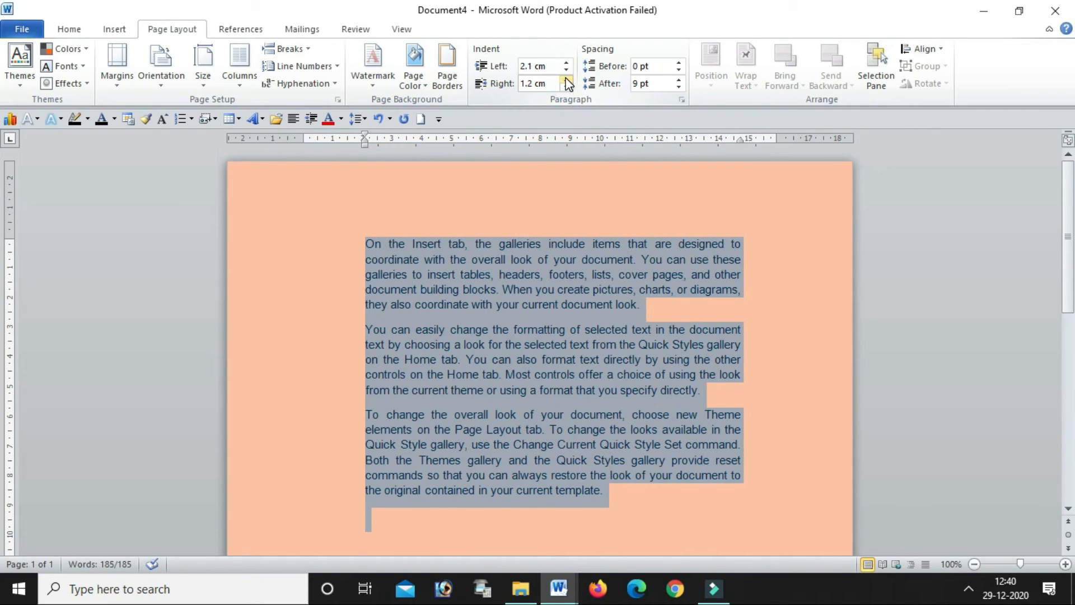
Reduce the right indent of the selected paragraphs to -0.3 cm
left_click(566, 86)
left_click(566, 85)
left_click(566, 85)
left_click(566, 86)
left_click(566, 86)
left_click(566, 86)
left_click(566, 86)
left_click(566, 85)
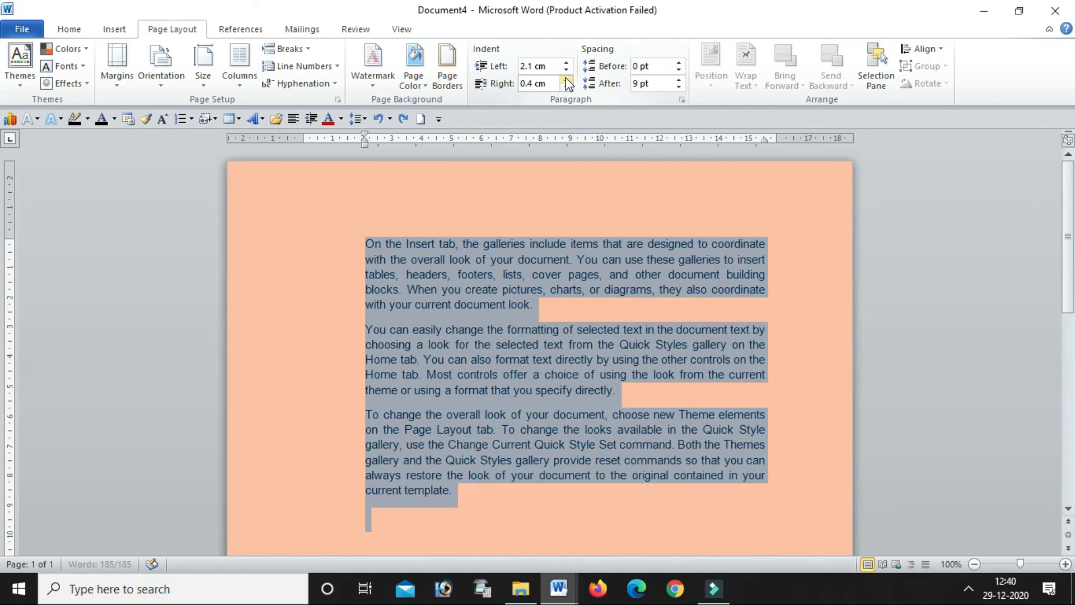
left_click(566, 86)
left_click(566, 86)
left_click(566, 86)
left_click(566, 85)
left_click(566, 85)
left_click(566, 86)
left_click(566, 86)
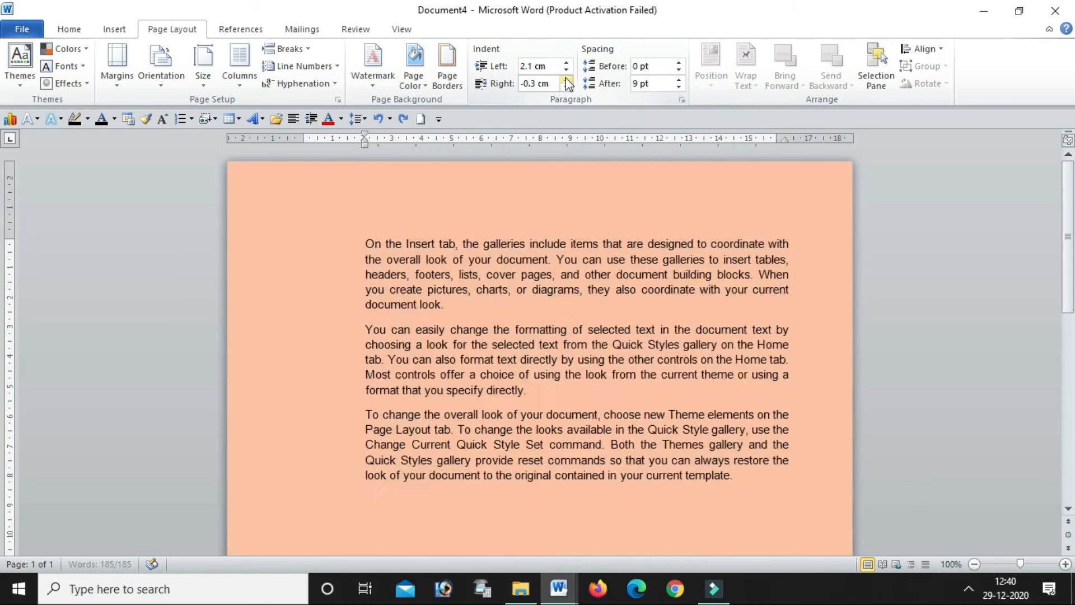
Set the right indent of the selected paragraphs back to 0 cm
left_click(566, 80)
left_click(566, 80)
left_click(566, 80)
Reduce the left indent of the selected paragraphs to 0.8 cm and deselect the text
left_click(566, 80)
left_click(566, 79)
left_click(566, 79)
left_click(566, 80)
left_click(566, 80)
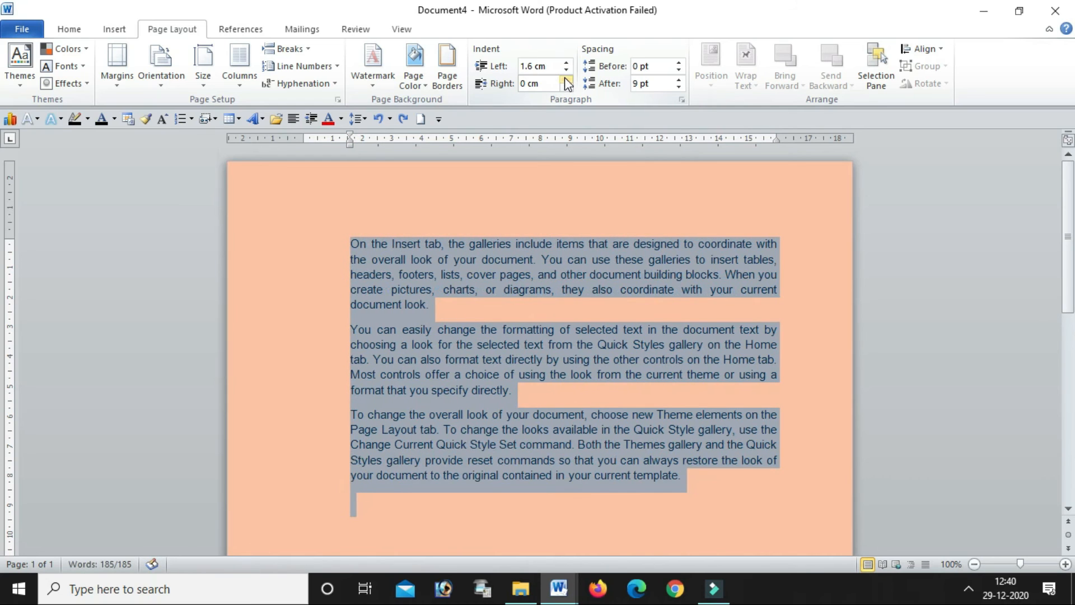
left_click(566, 80)
left_click(566, 79)
left_click(566, 80)
left_click(566, 79)
left_click(566, 80)
left_click(566, 80)
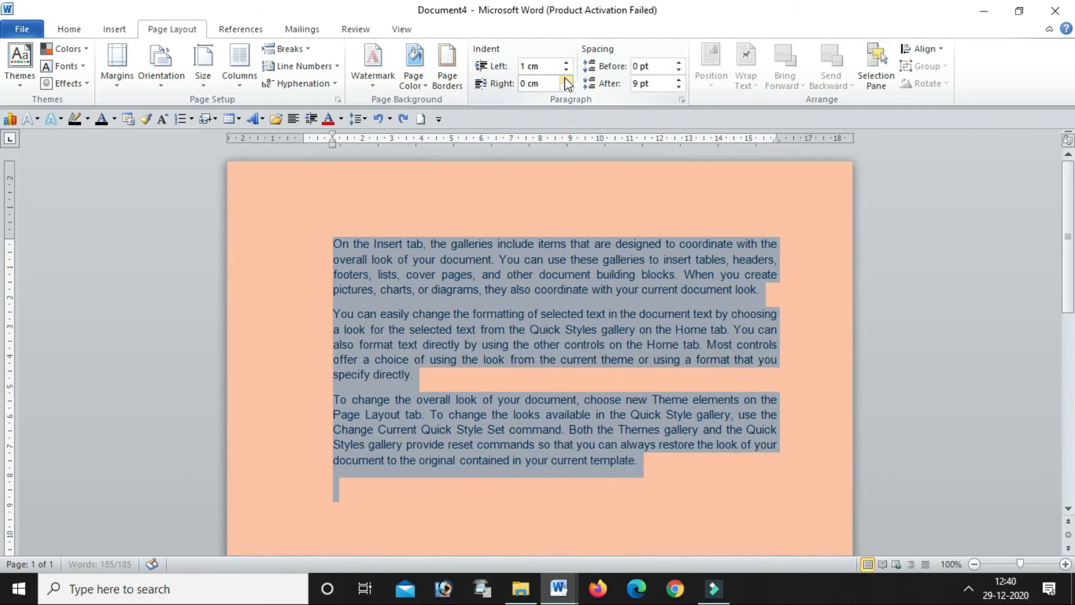
left_click(566, 83)
left_click(565, 84)
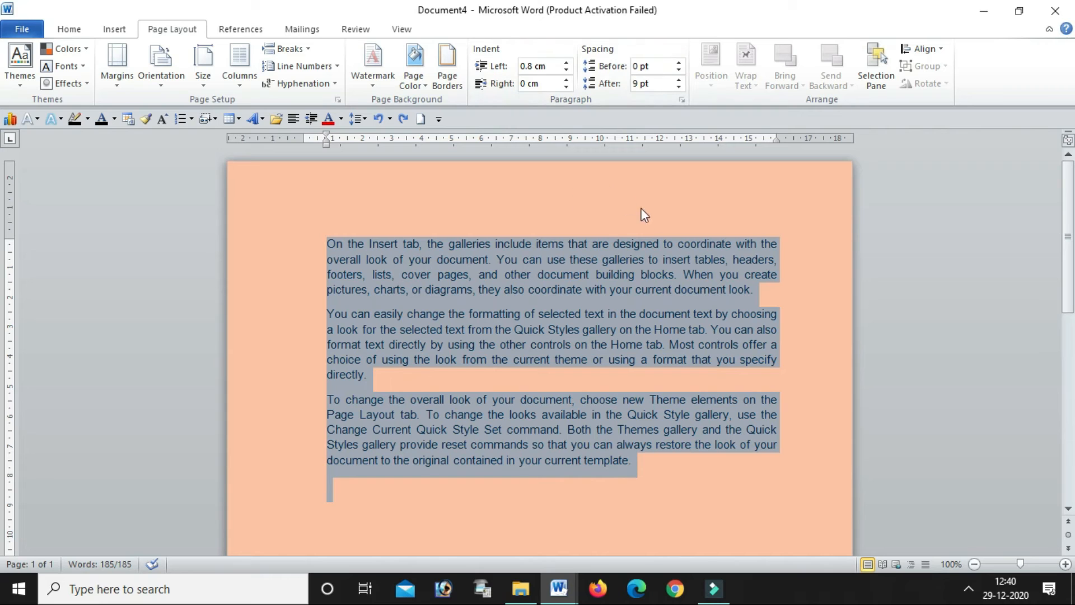
left_click(785, 364)
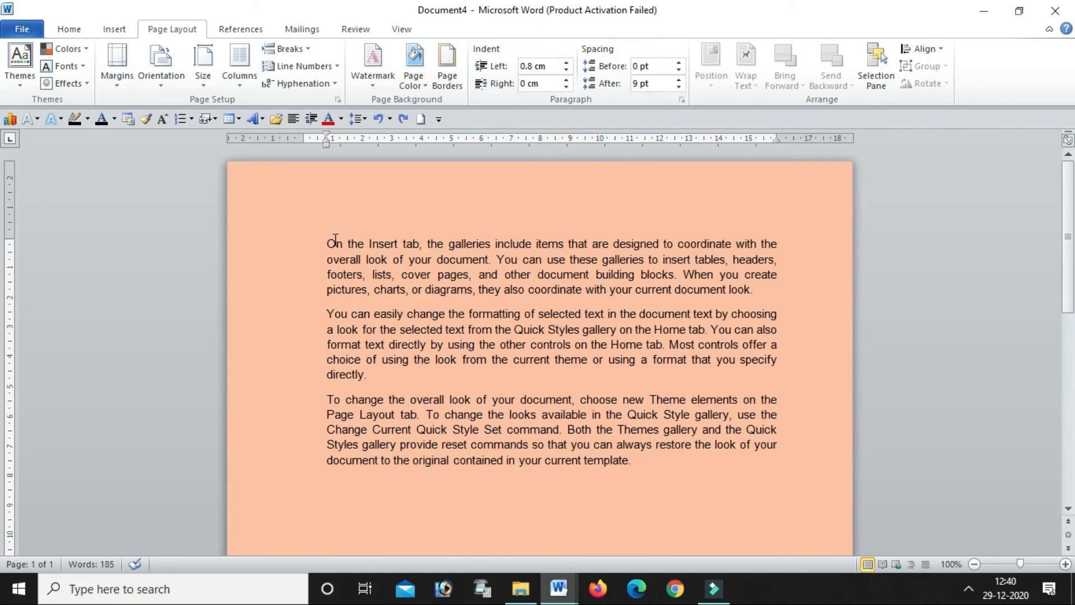
Select the three paragraphs and apply the red apple art page border, 31 pt wide, to the whole document
left_click_drag(327, 242, 361, 275)
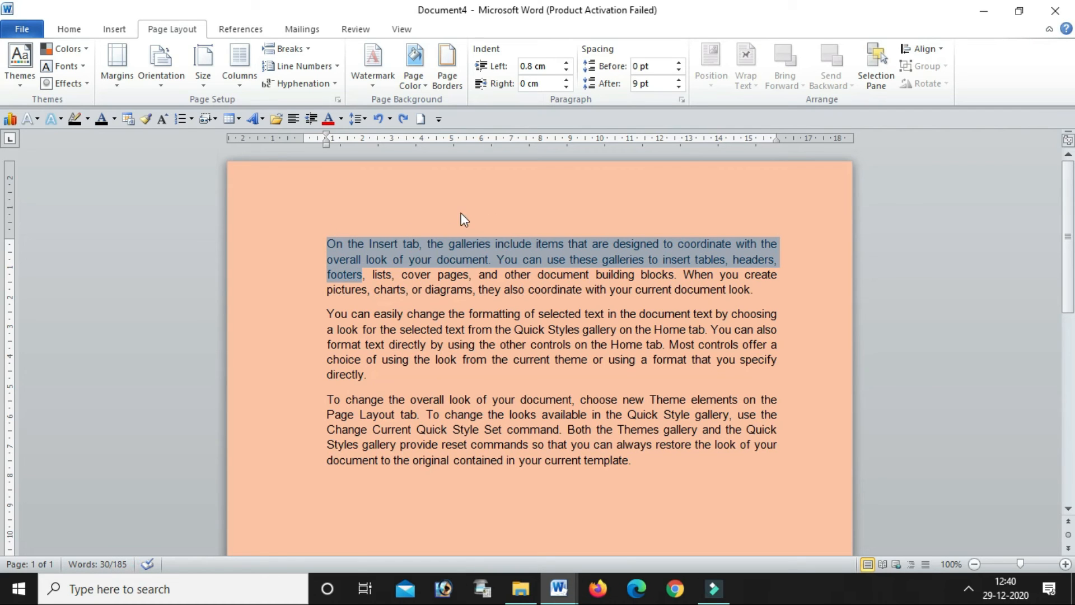
left_click(660, 480)
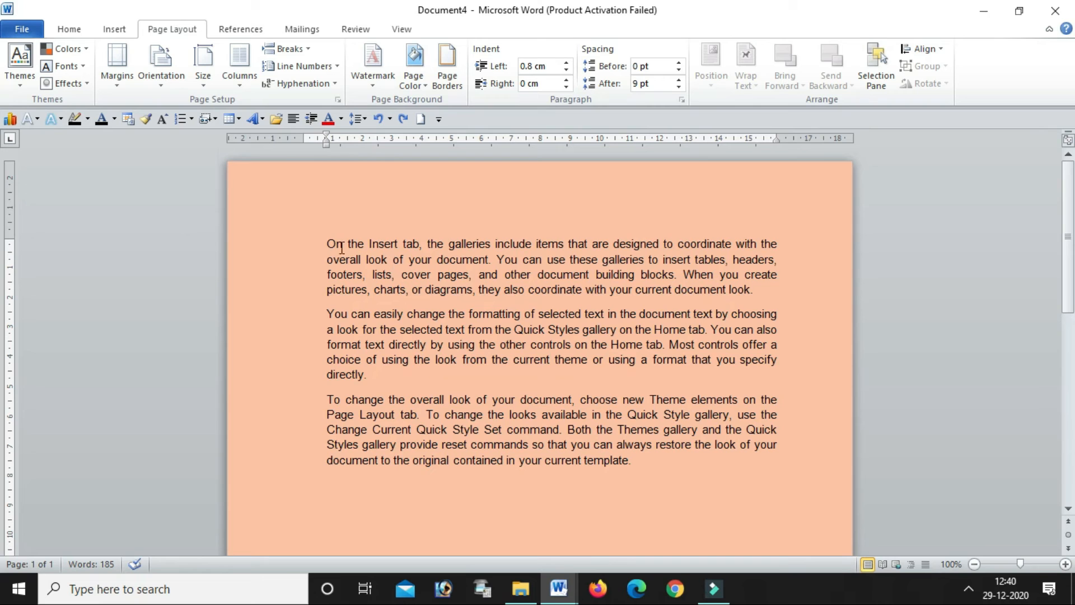
left_click_drag(326, 242, 694, 467)
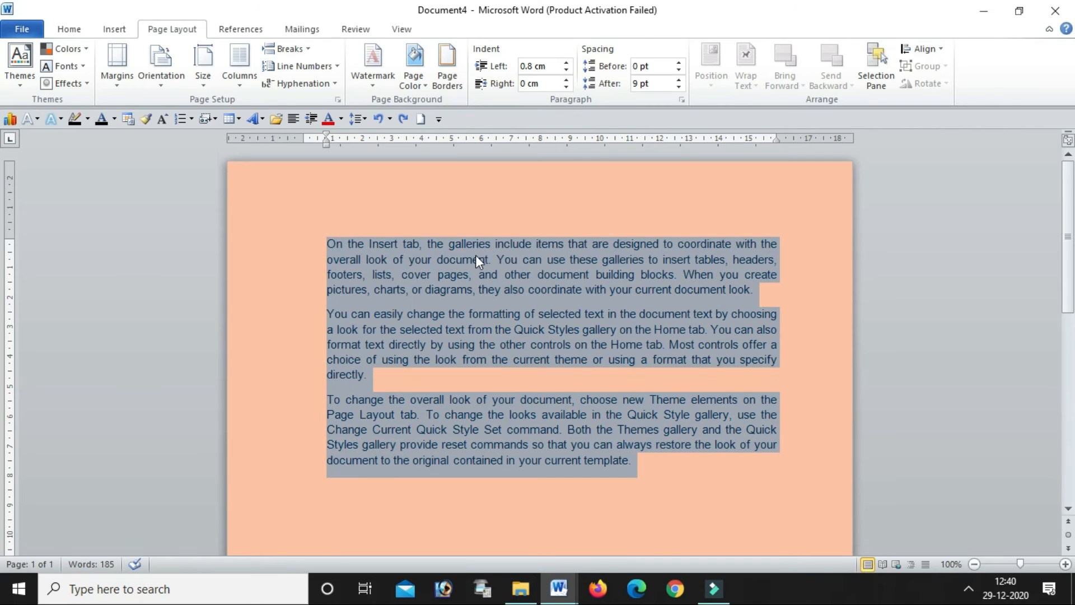
left_click(447, 63)
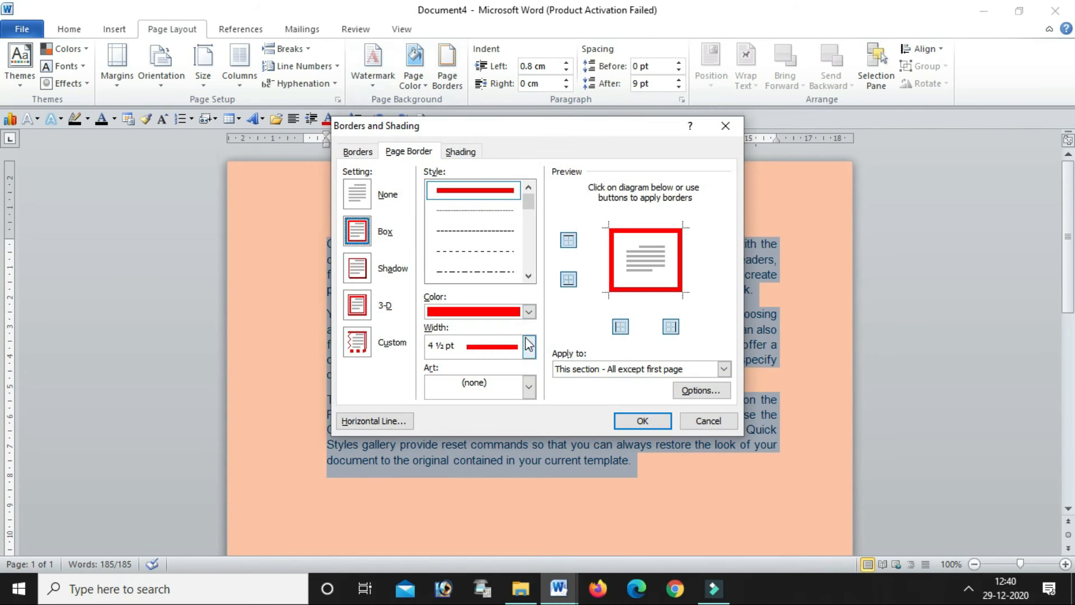
left_click(529, 388)
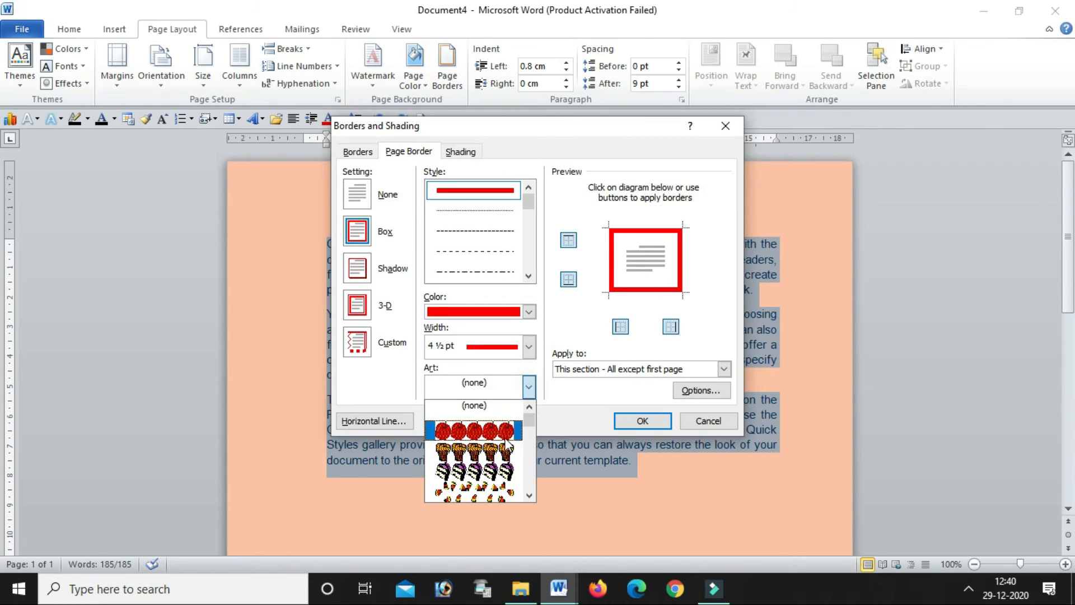
left_click(501, 428)
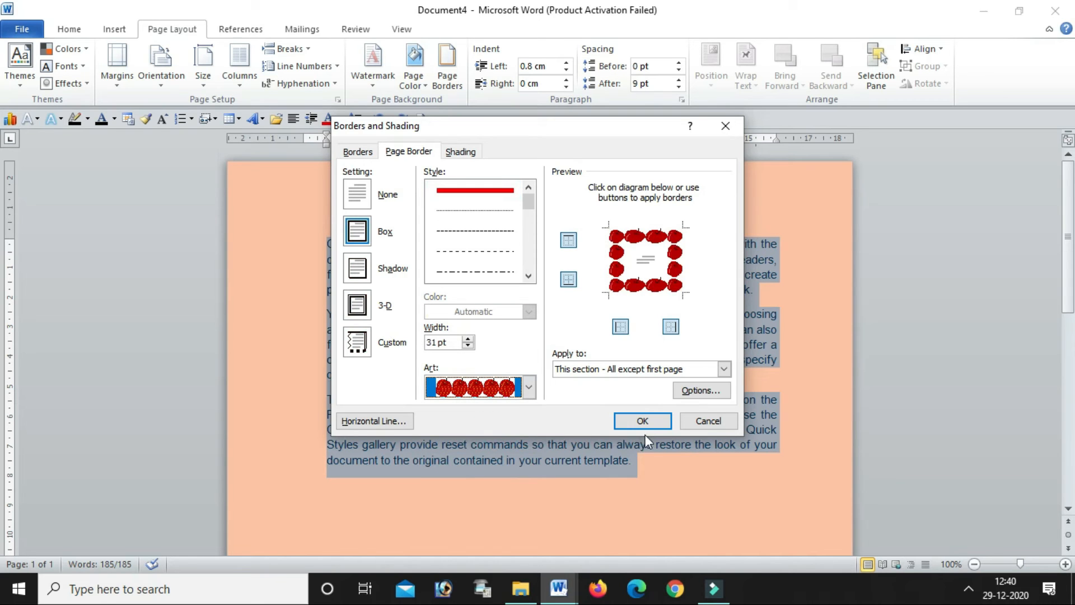
left_click(724, 368)
left_click(615, 383)
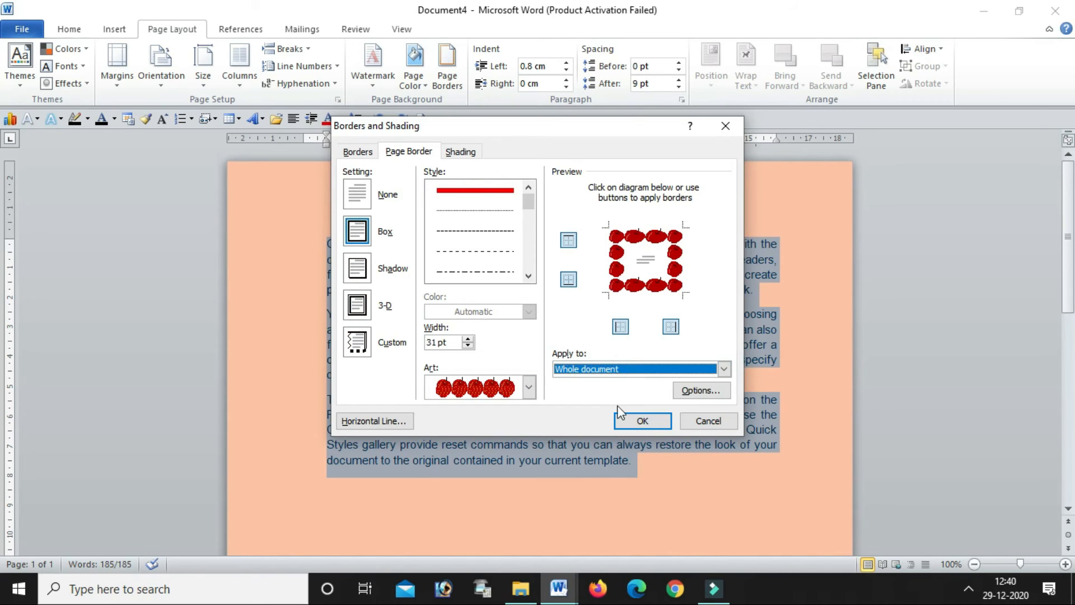
left_click(642, 421)
scroll(638, 412, "down", 3)
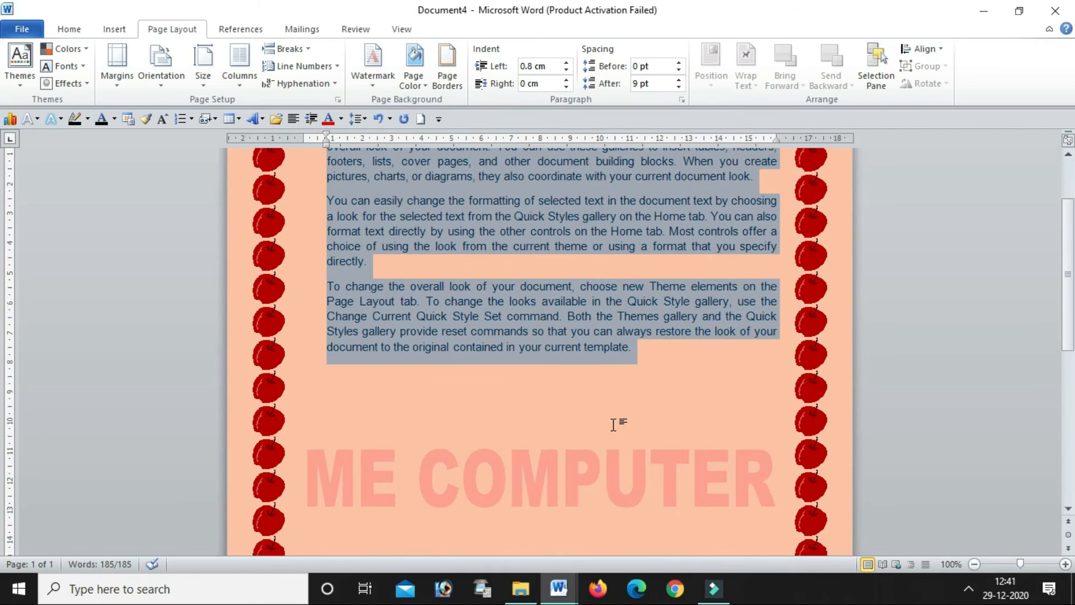
Select the three paragraphs and increase their spacing before to 30 pt
scroll(617, 422, "up", 3)
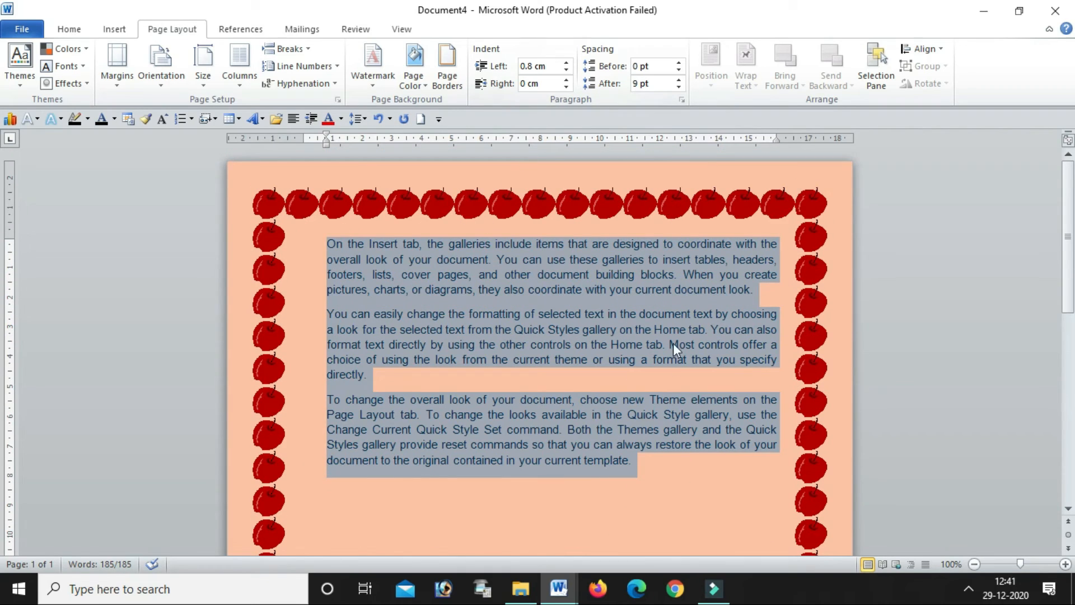
left_click(625, 383)
left_click_drag(327, 243, 647, 468)
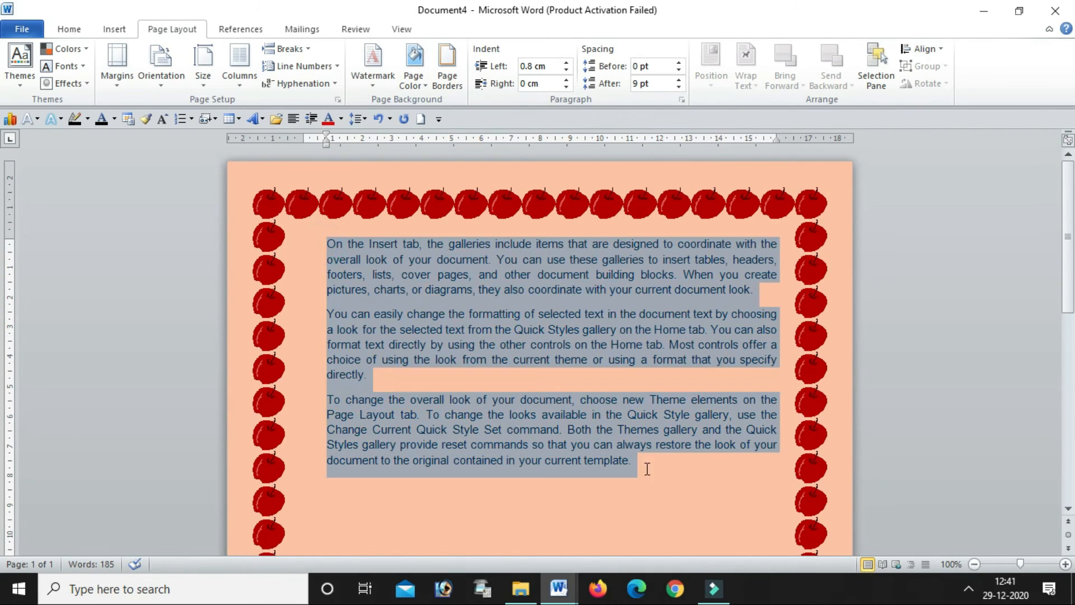
left_click(679, 71)
left_click(679, 62)
left_click(679, 63)
left_click(679, 63)
left_click(679, 62)
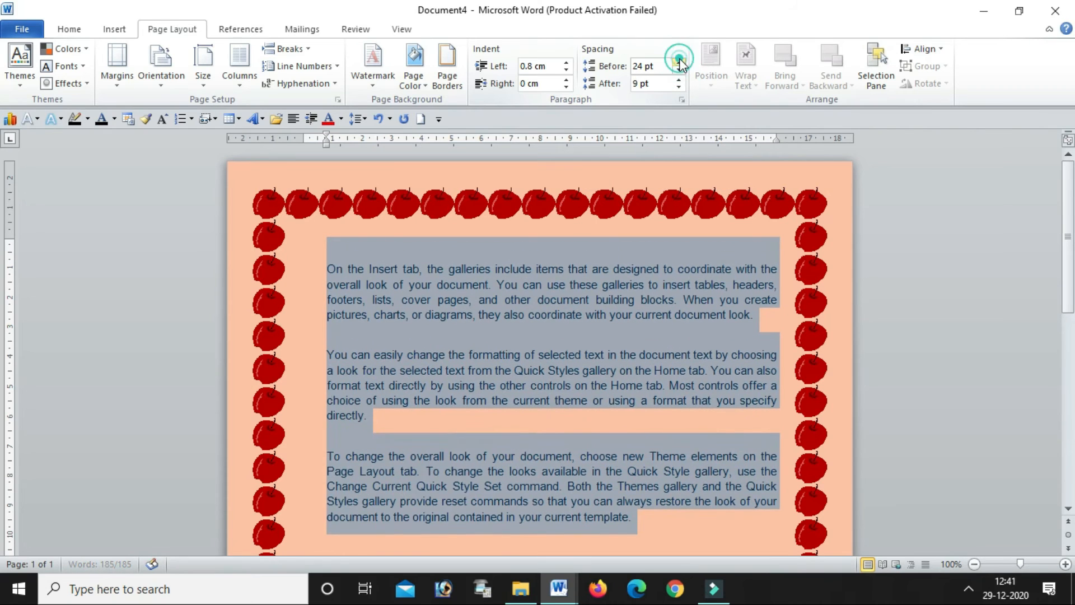
left_click(679, 62)
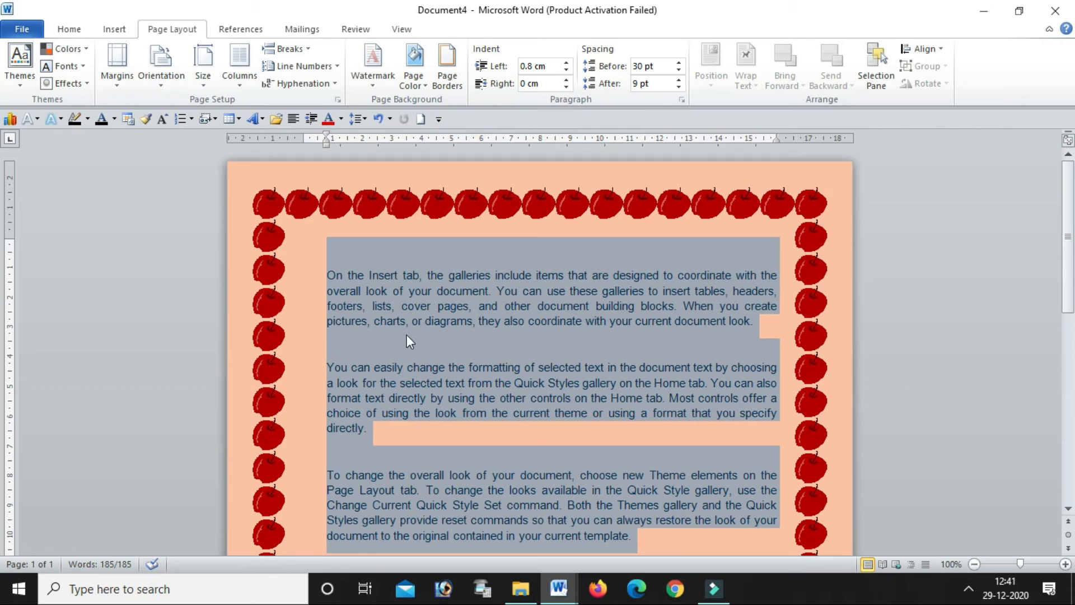
scroll(622, 466, "down", 3)
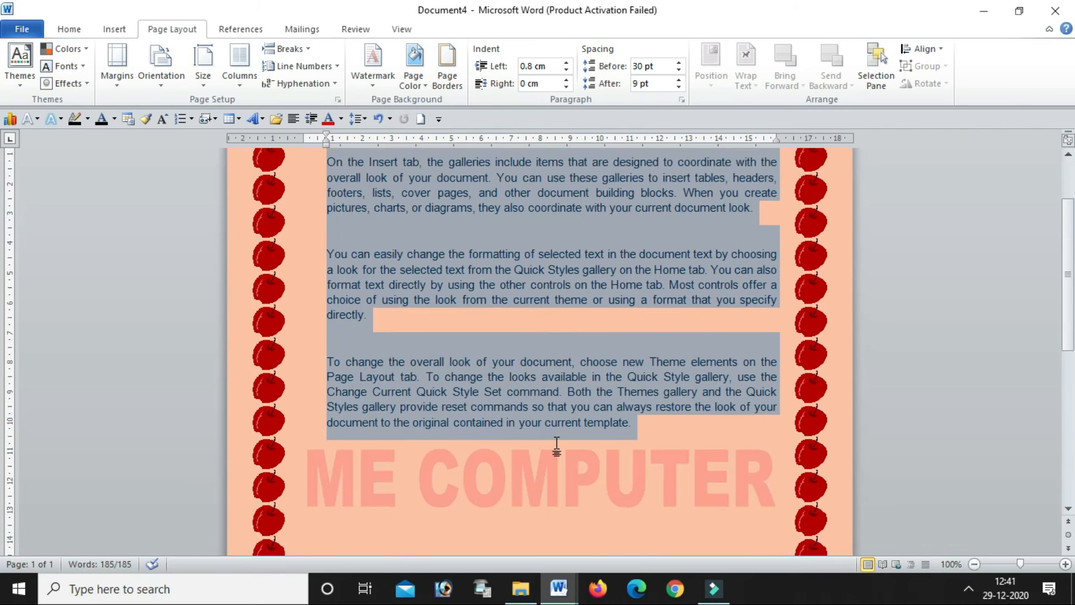
scroll(559, 442, "up", 3)
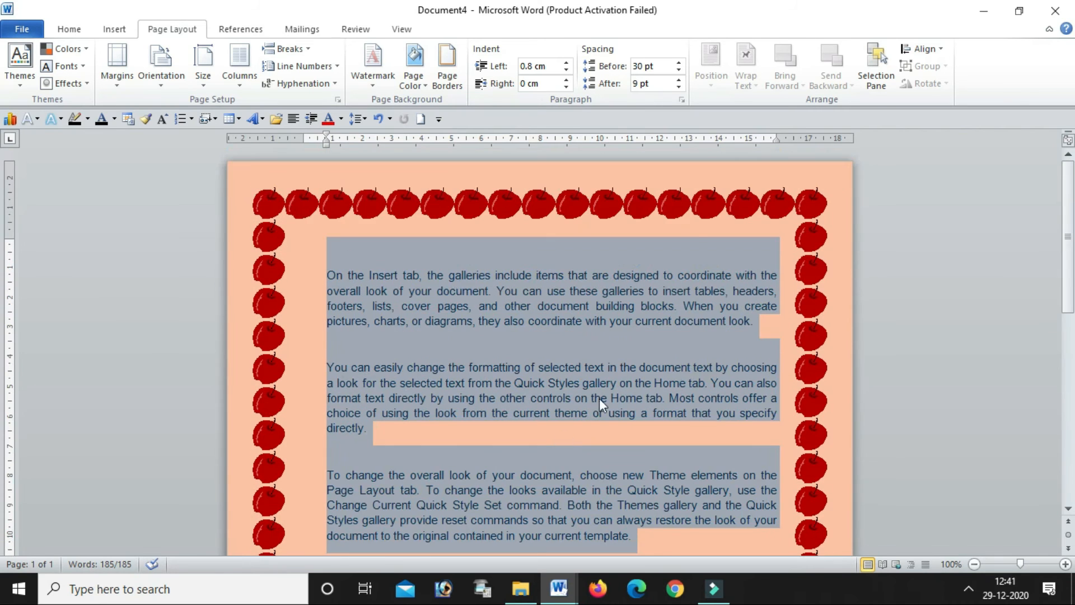
Increase the spacing before the selected paragraphs to 66 pt
left_click(679, 63)
left_click(679, 63)
left_click(678, 63)
left_click(678, 63)
left_click(678, 64)
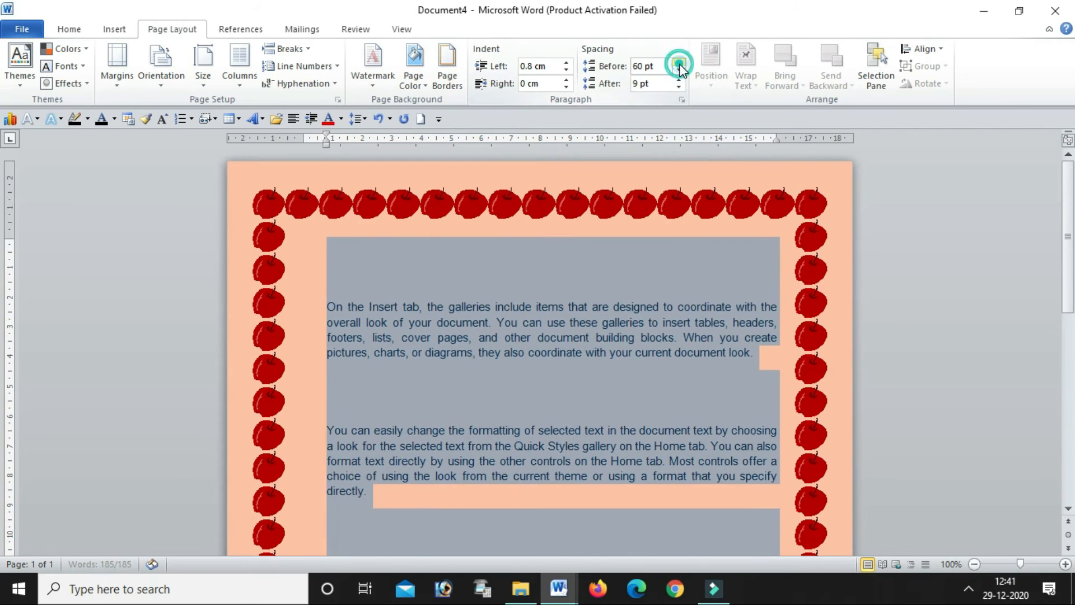
left_click(679, 64)
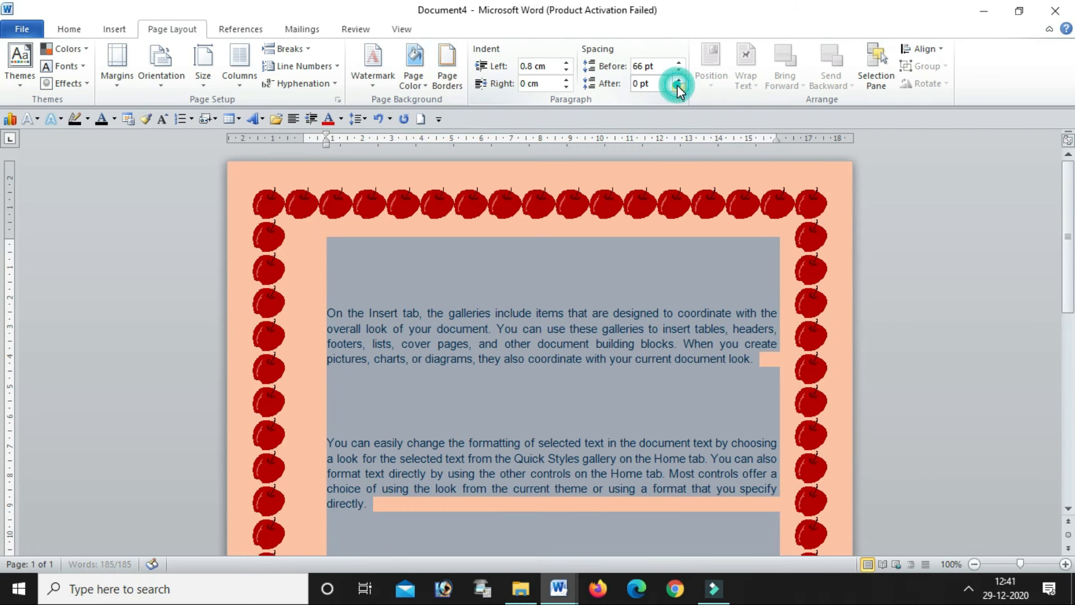
Set the spacing after the selected paragraphs to 54 pt and deselect the text
left_click(678, 80)
left_click(679, 80)
left_click(678, 80)
left_click(679, 81)
left_click(678, 80)
left_click(679, 81)
left_click(678, 80)
left_click(679, 80)
scroll(691, 206, "down", 1)
scroll(690, 226, "down", 5)
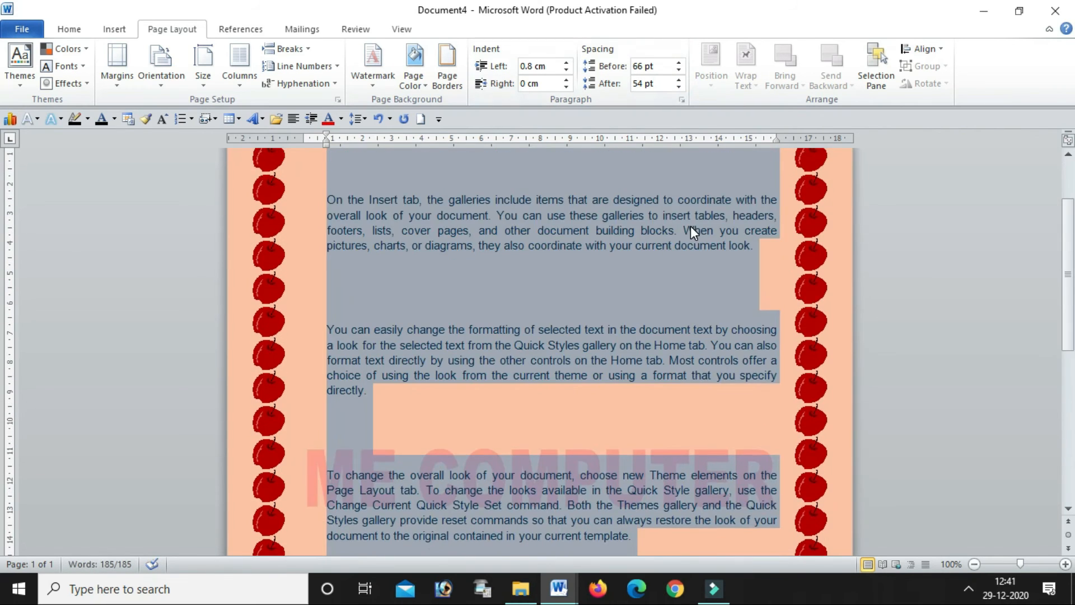
scroll(690, 226, "up", 4)
left_click(659, 298)
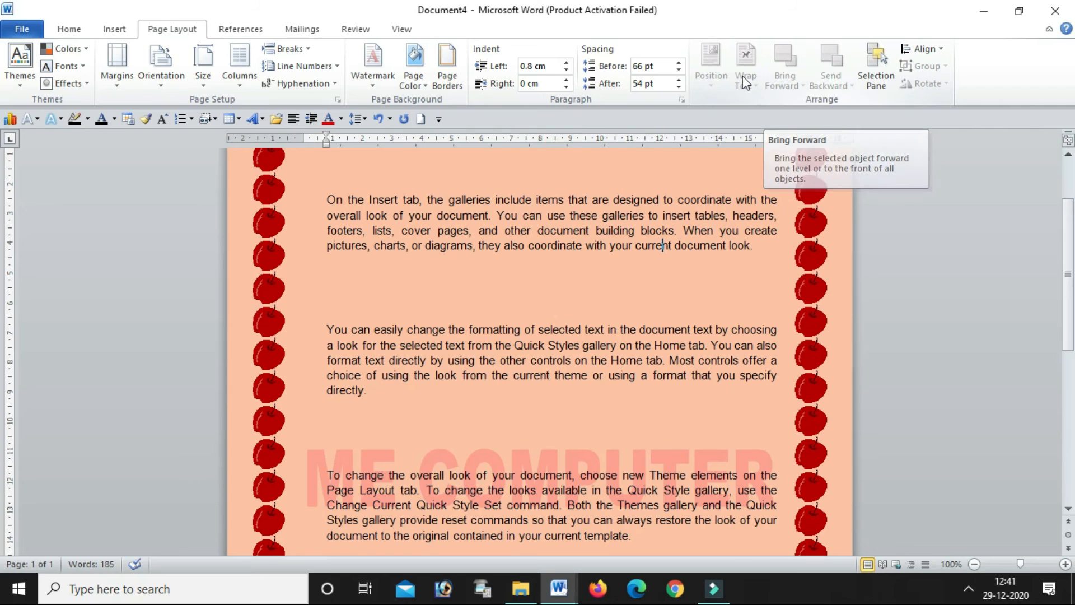
Add an empty paragraph above the first paragraph, place the cursor in it and show the commands for inserting objects
scroll(571, 210, "up", 4)
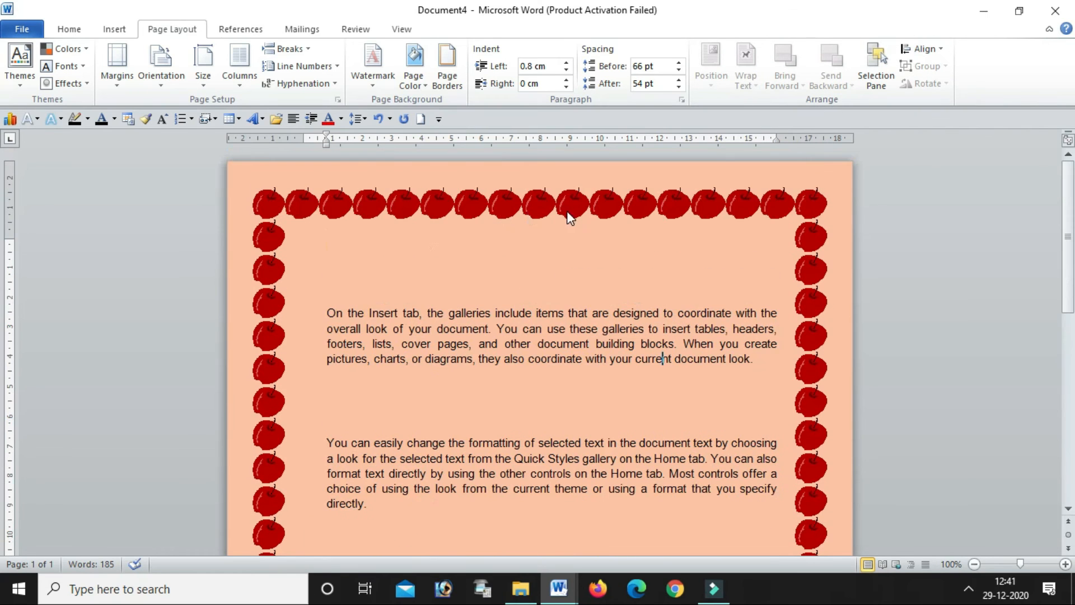
left_click(653, 312)
left_click(325, 313)
key("Return")
left_click(479, 330)
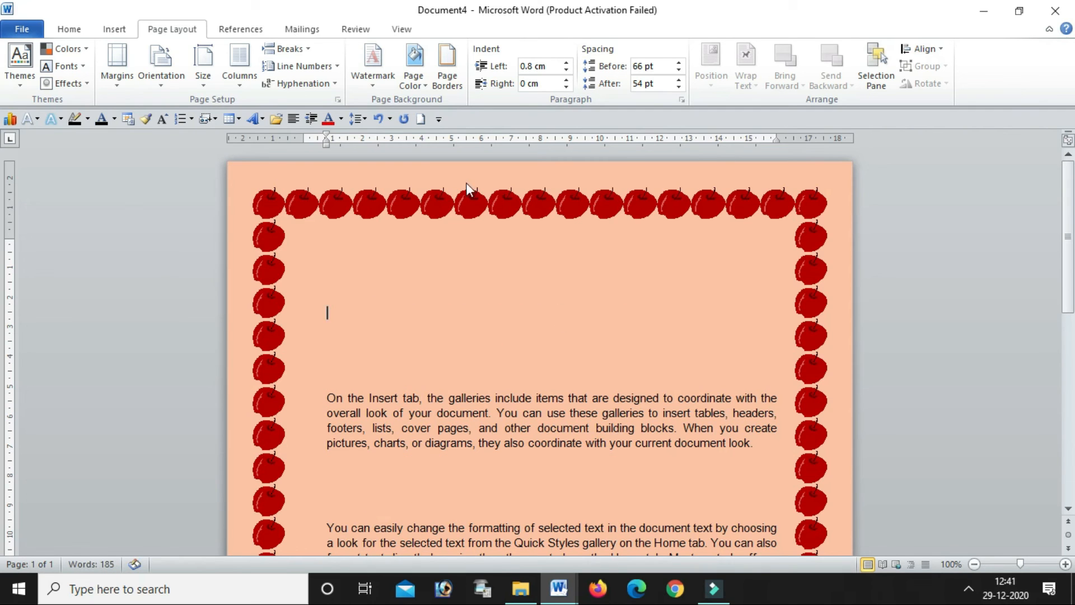
left_click(115, 33)
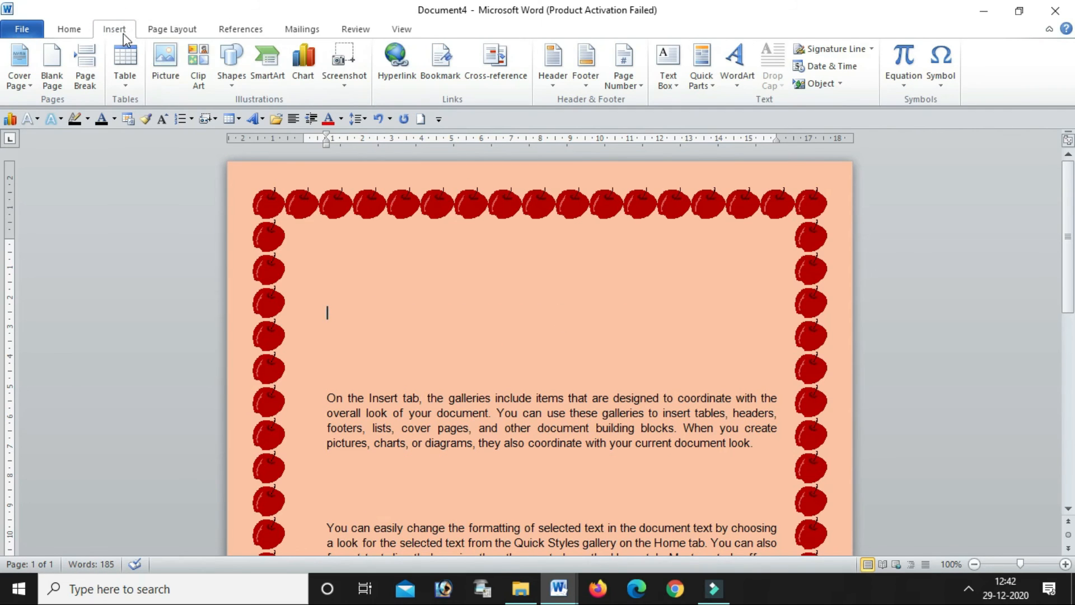